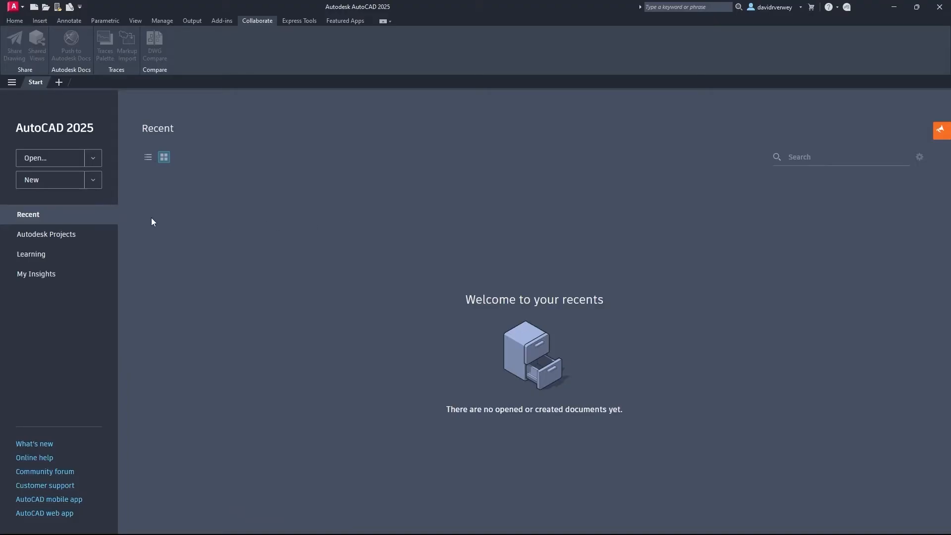
# Step: Review the Autodesk Projects, Learning and My Insights pages and the available file-opening options
pyautogui.click(88, 241)
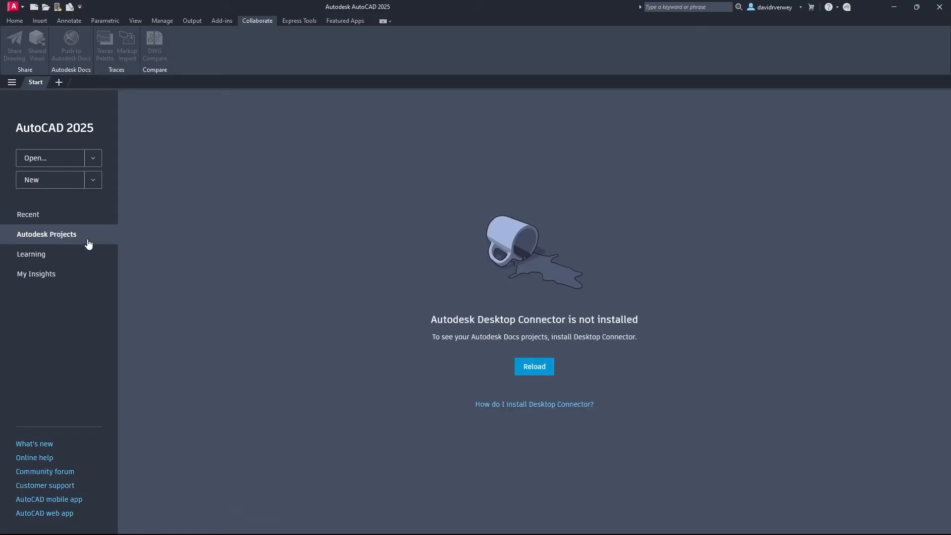
pyautogui.click(104, 259)
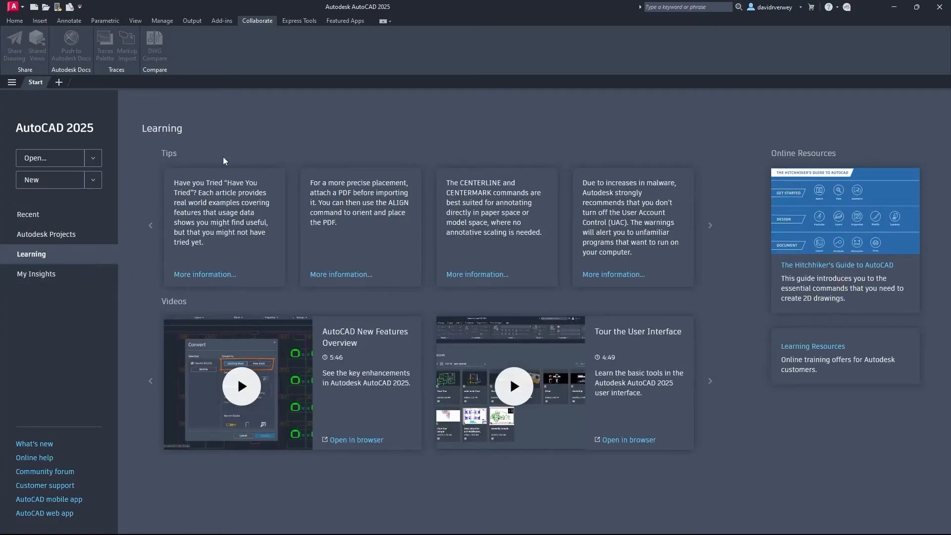
pyautogui.click(26, 273)
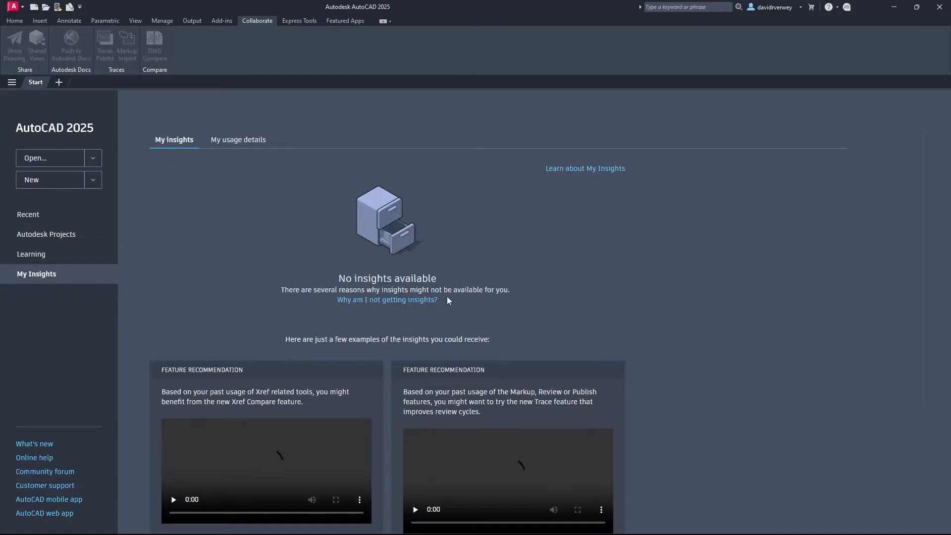
pyautogui.scroll(-3, 617, 272)
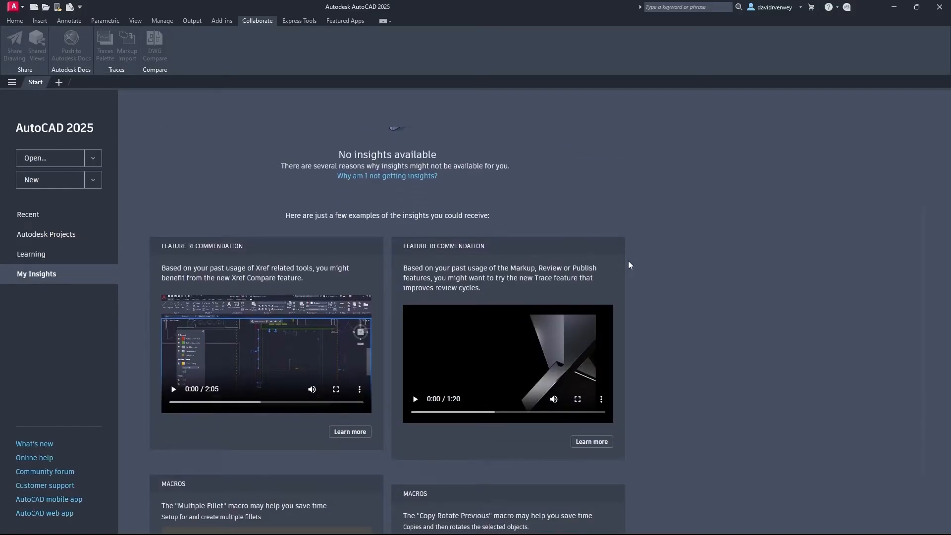
pyautogui.scroll(2, 627, 261)
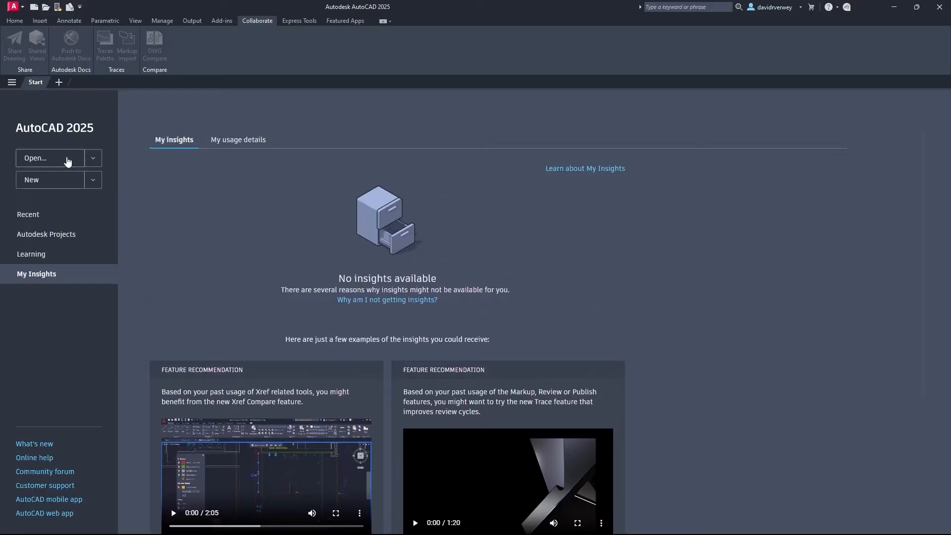
pyautogui.click(95, 159)
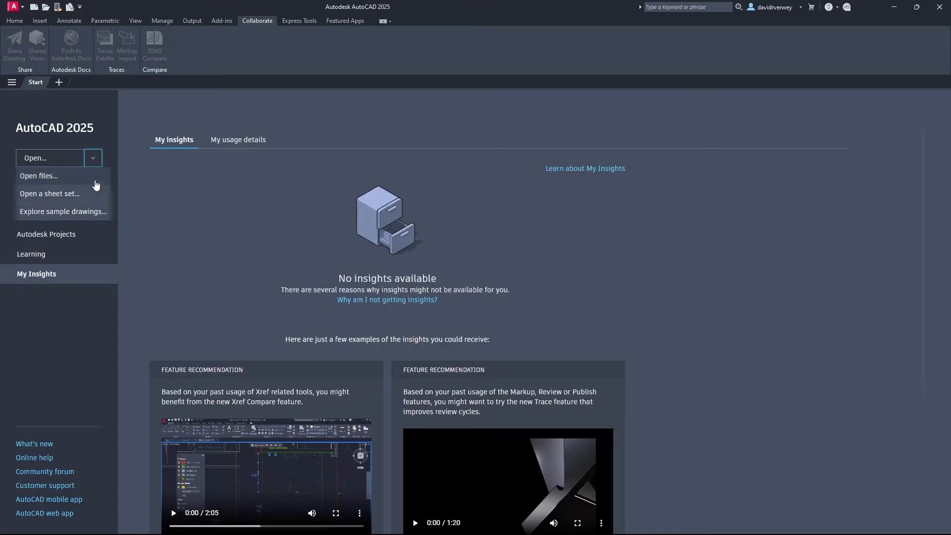
pyautogui.click(94, 160)
# Step: Create a new drawing from the acad.dwt template
pyautogui.click(94, 181)
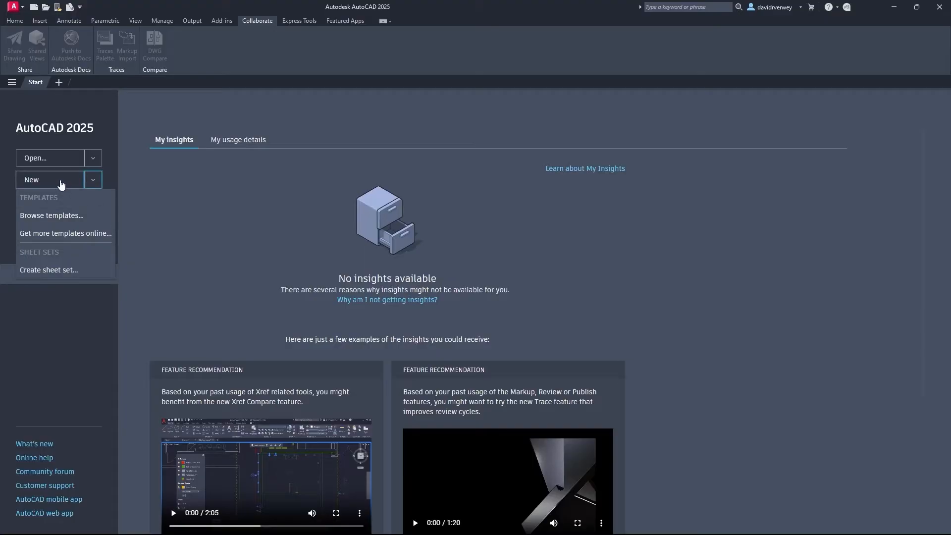
pyautogui.click(95, 217)
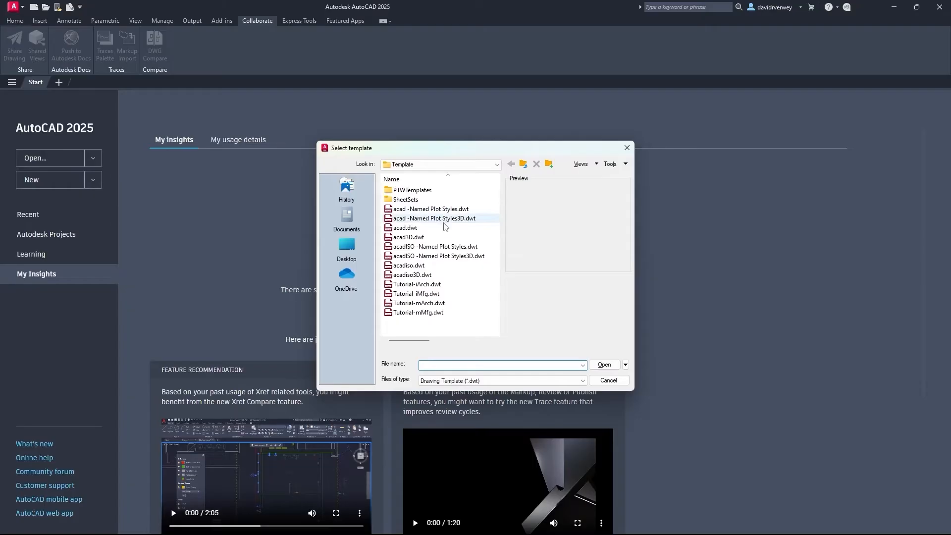
pyautogui.click(423, 229)
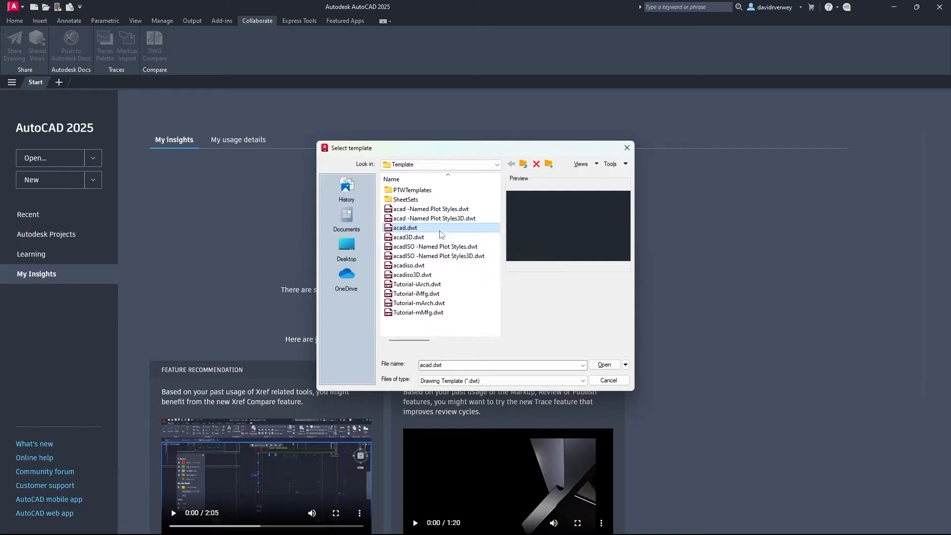
pyautogui.click(605, 364)
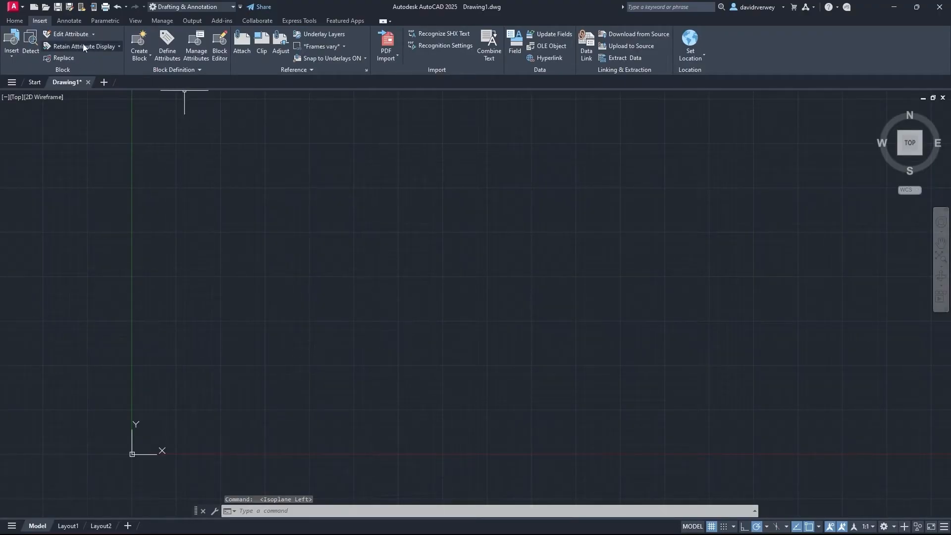
# Step: View the Start page's recent documents and return to Drawing1
pyautogui.click(22, 20)
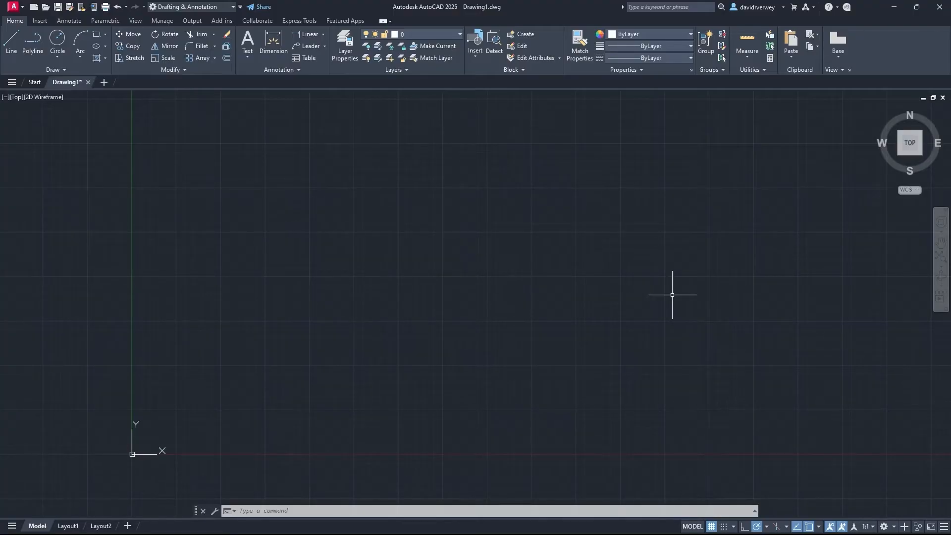
pyautogui.click(300, 512)
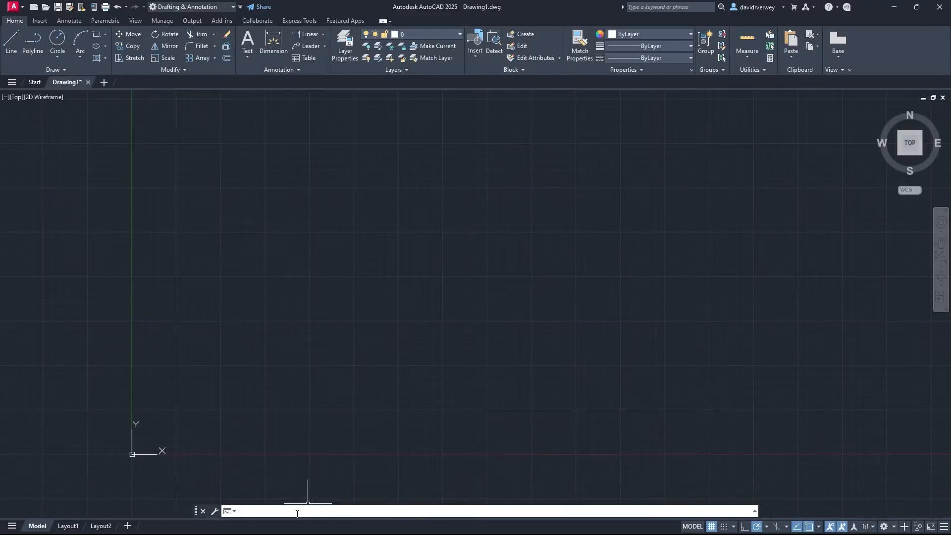
pyautogui.click(36, 83)
pyautogui.scroll(-4, 427, 279)
pyautogui.scroll(4, 428, 278)
pyautogui.click(67, 218)
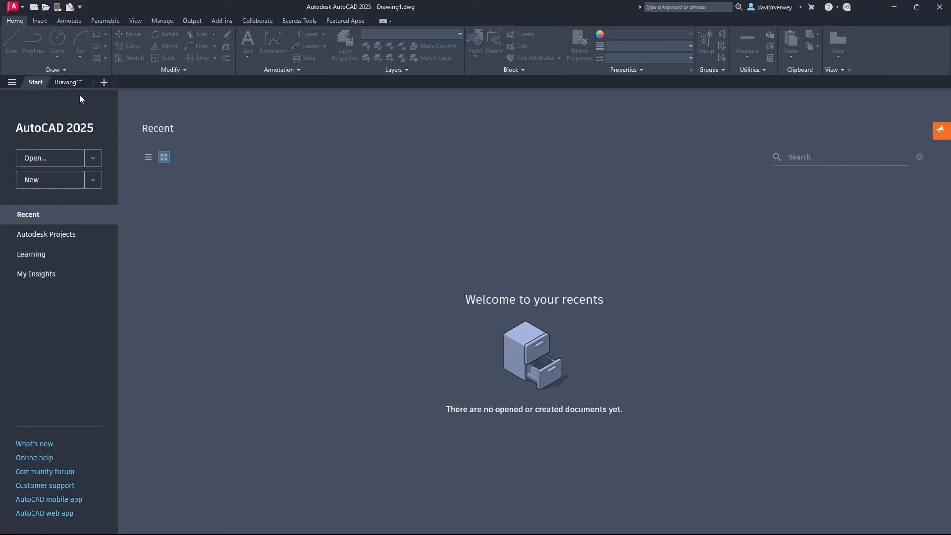
pyautogui.click(66, 83)
pyautogui.moveTo(611, 344); pyautogui.dragTo(443, 297, button='middle')
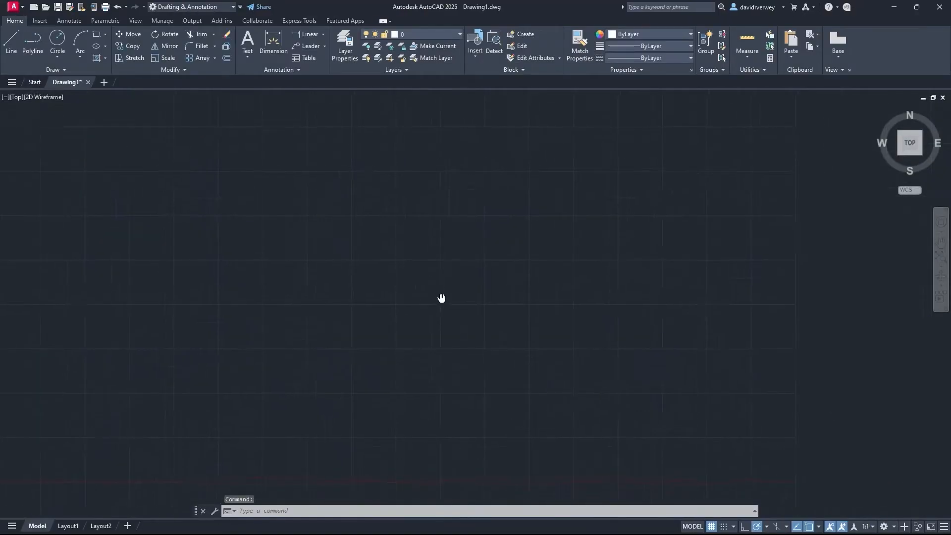
# Step: Create a second blank drawing and close it again
pyautogui.click(105, 84)
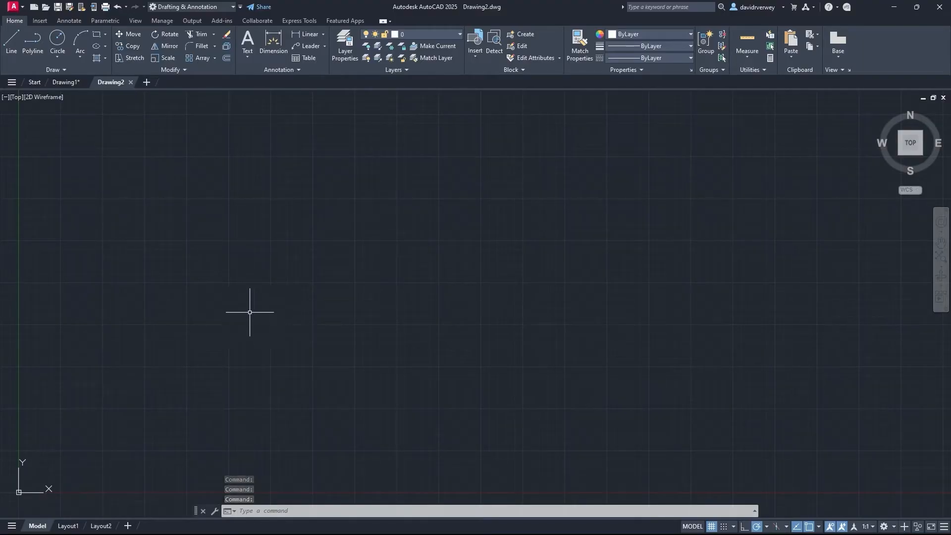
pyautogui.hotkey('ctrl', 'F4')
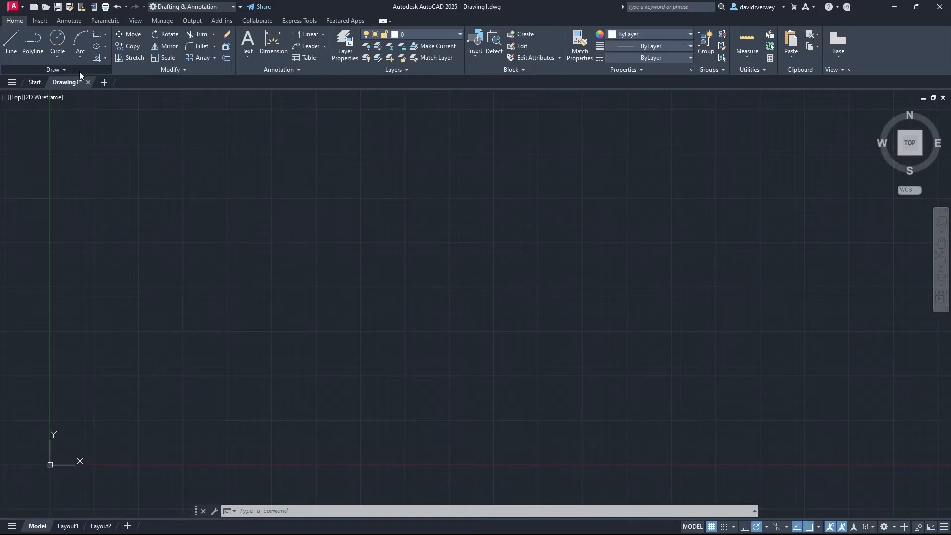
pyautogui.click(53, 70)
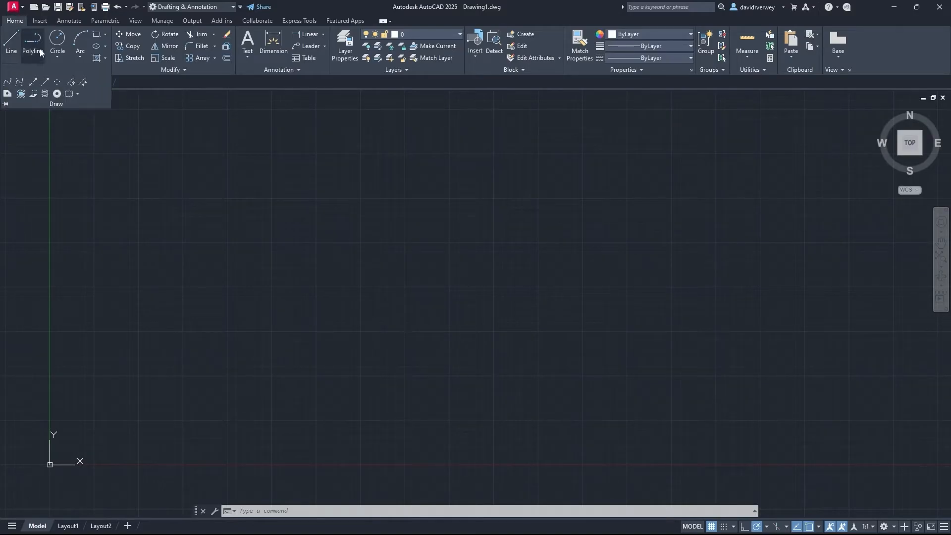
pyautogui.click(55, 52)
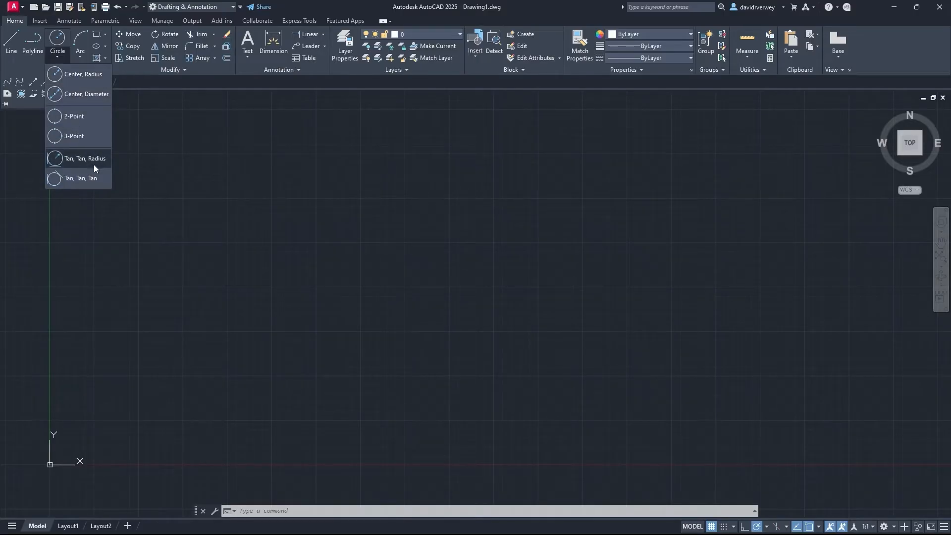
pyautogui.rightClick(60, 48)
pyautogui.click(59, 38)
pyautogui.click(59, 41)
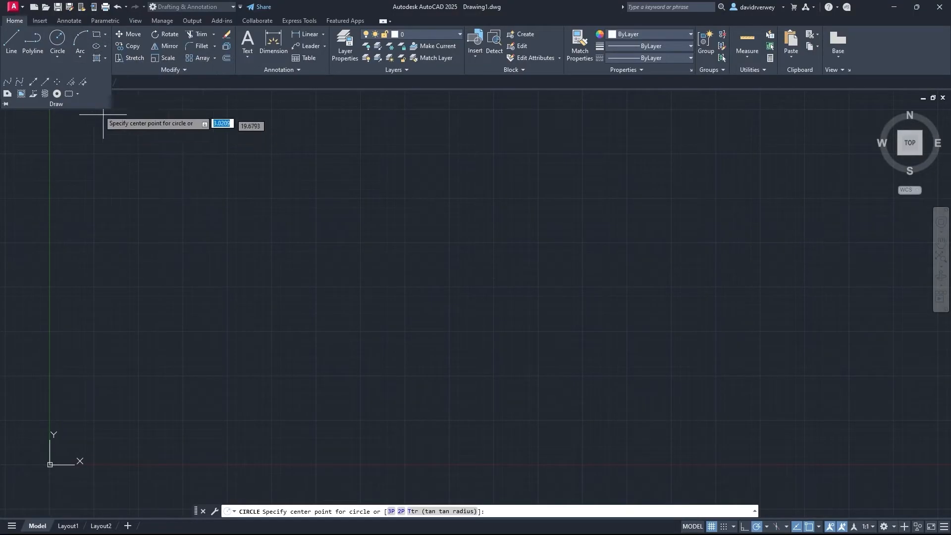
# Step: Draw a line 7.5 units long at a 30° angle, starting at about (5, 17.45)
pyautogui.click(12, 43)
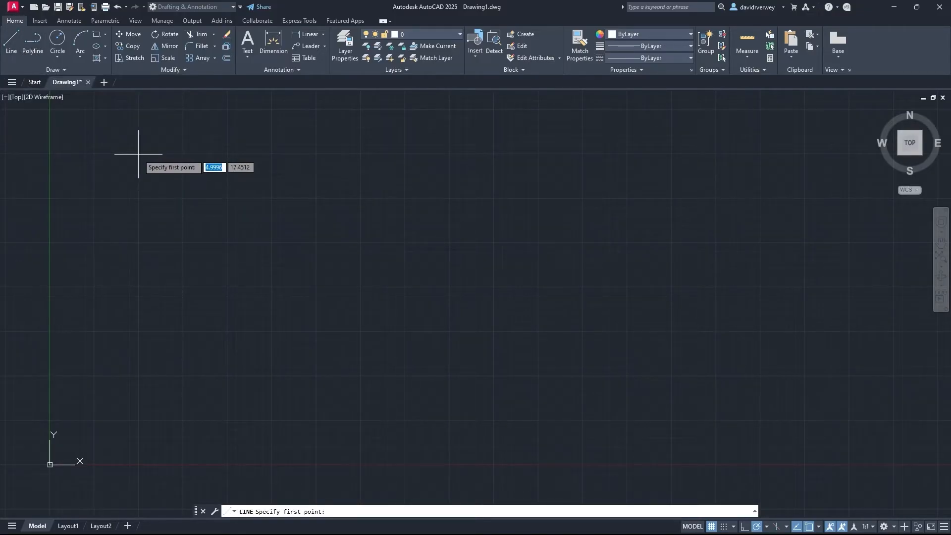
pyautogui.click(138, 154)
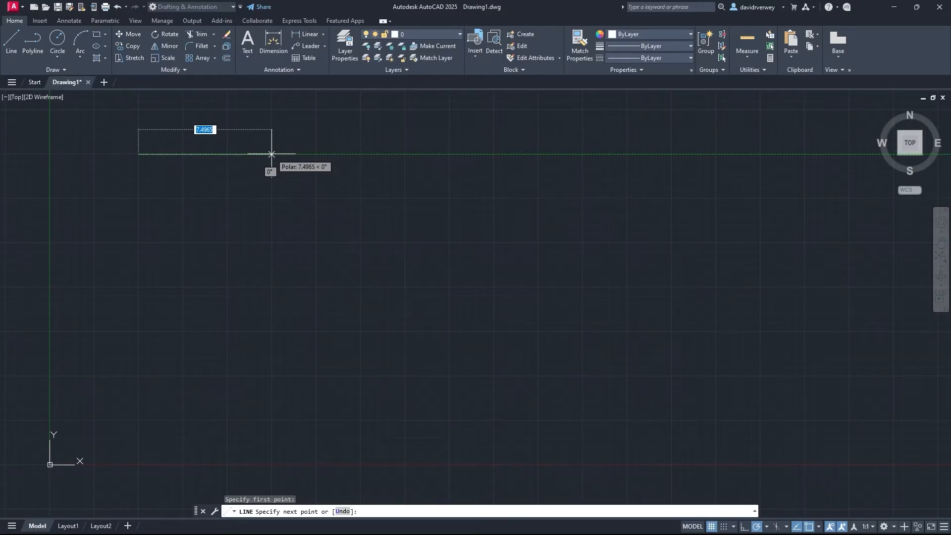
pyautogui.write('7.5')
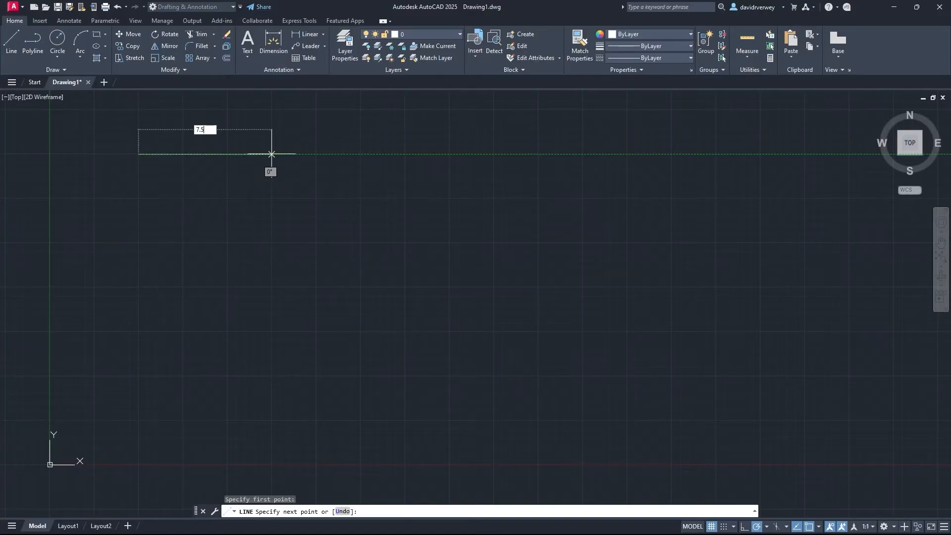
pyautogui.press('Tab')
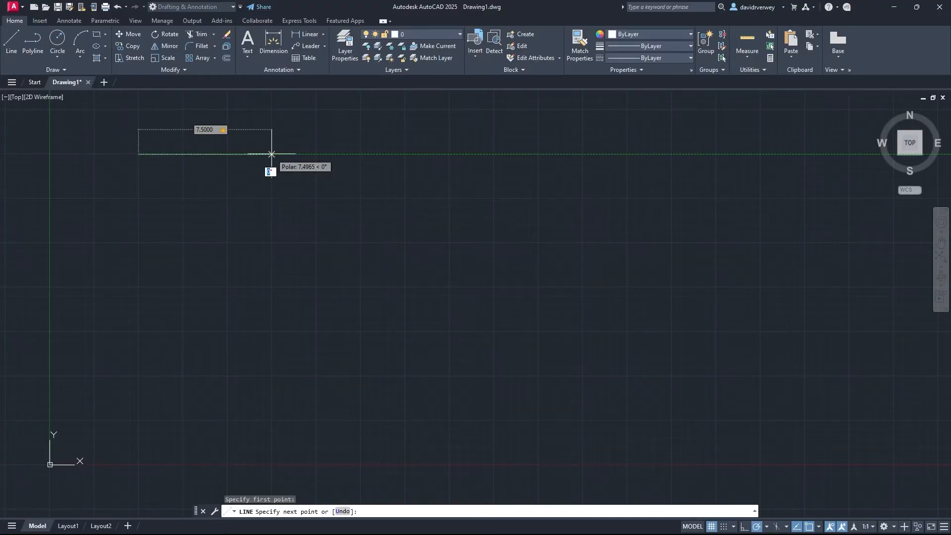
pyautogui.write('30')
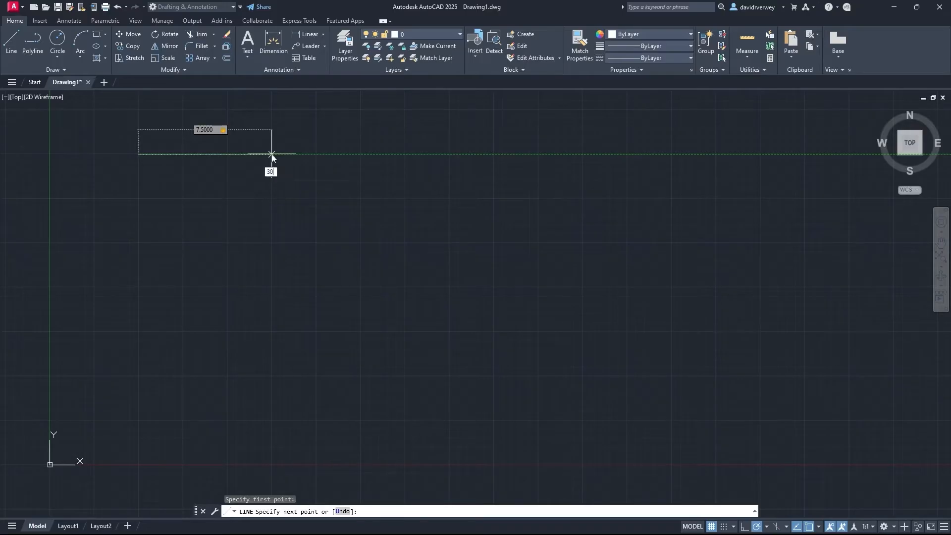
pyautogui.press('Return')
# Step: Complete a right triangle with a vertical line down from the sloped line's upper end and a horizontal line back to its start
pyautogui.moveTo(393, 205)
pyautogui.mouseDown(button='middle')
pyautogui.moveTo(399, 225)
pyautogui.moveTo(501, 314)
pyautogui.moveTo(536, 319)
pyautogui.mouseUp(button='middle')
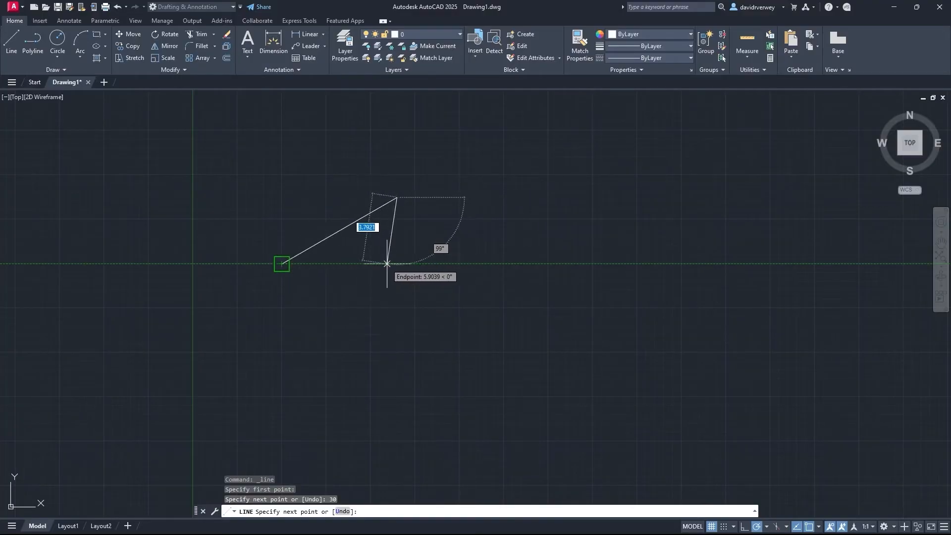
pyautogui.click(397, 264)
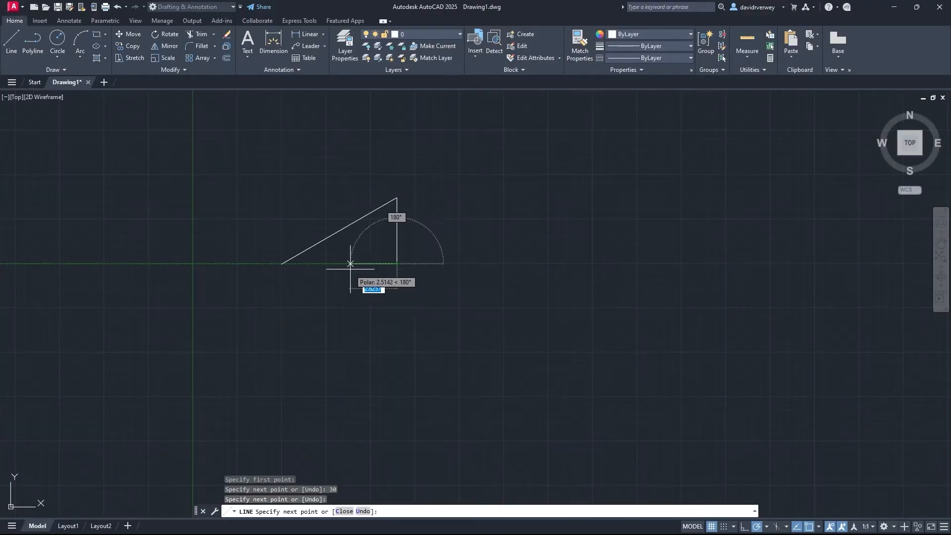
pyautogui.click(282, 264)
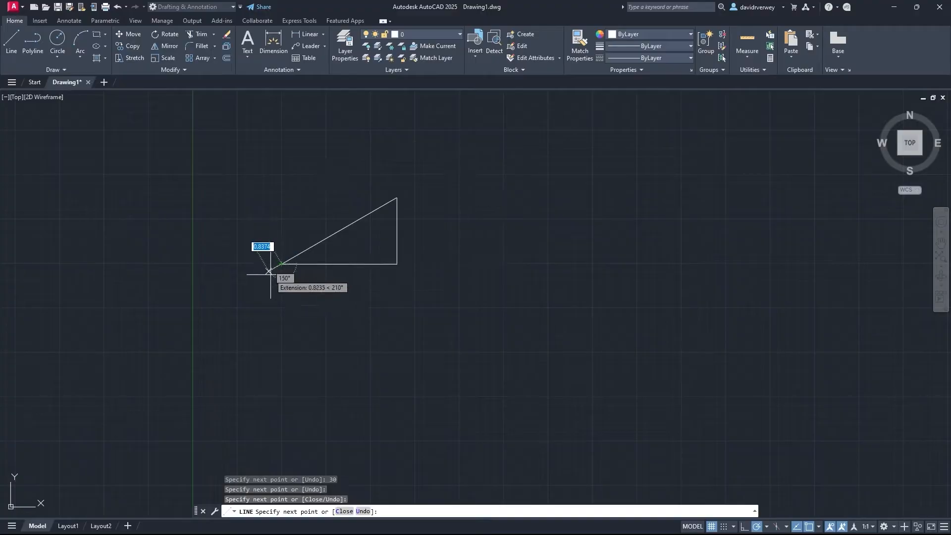
pyautogui.press('Escape')
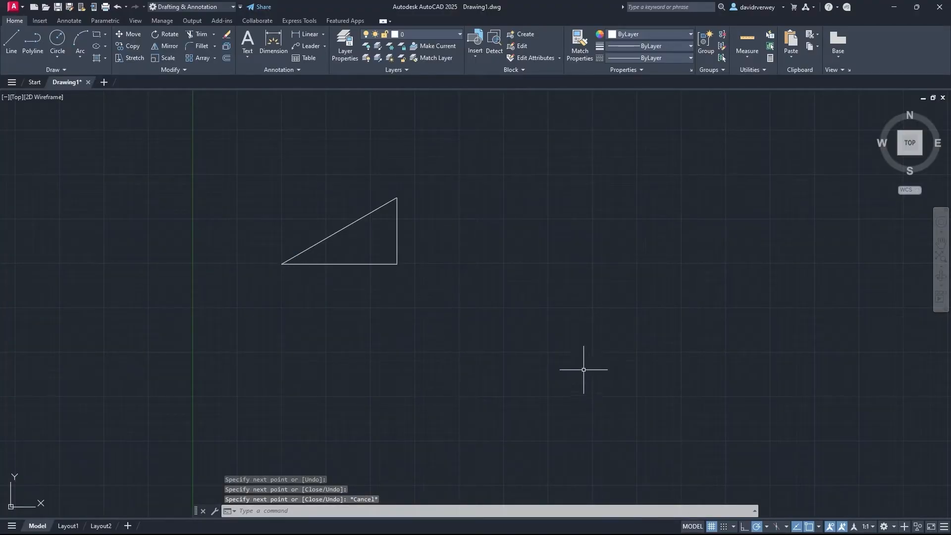
# Step: Draw a closed rectangle with the Polyline tool to the right of the triangle, starting at about (15.06, 17.46)
pyautogui.click(38, 55)
pyautogui.moveTo(583, 201); pyautogui.dragTo(444, 255, button='middle')
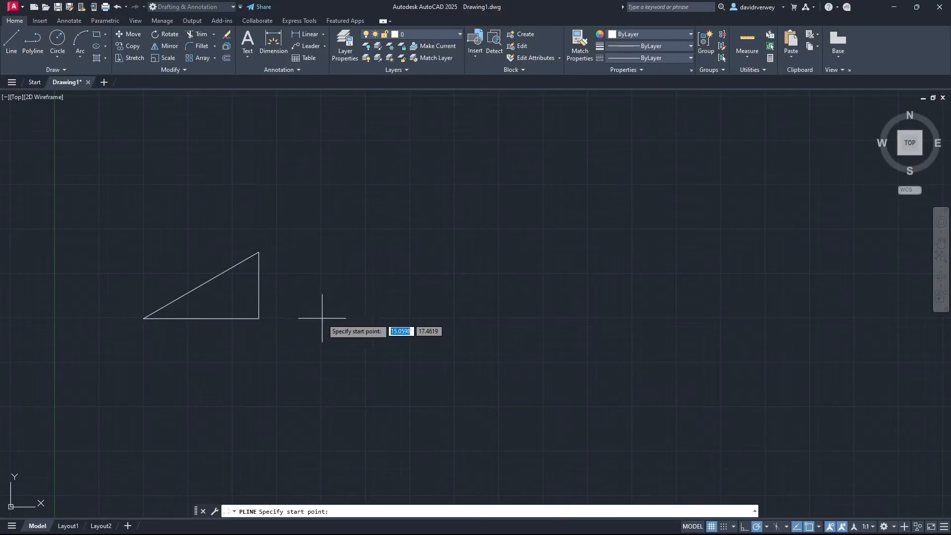
pyautogui.click(321, 317)
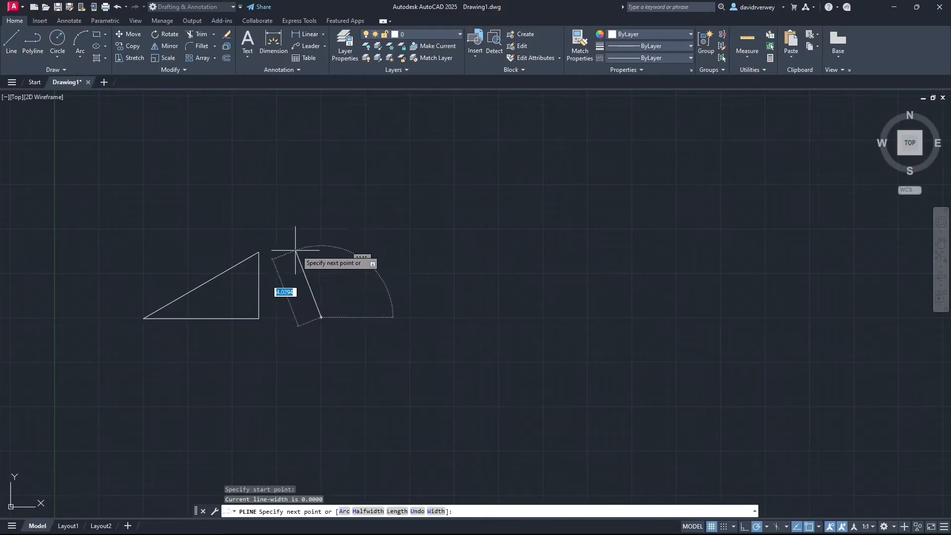
pyautogui.click(321, 249)
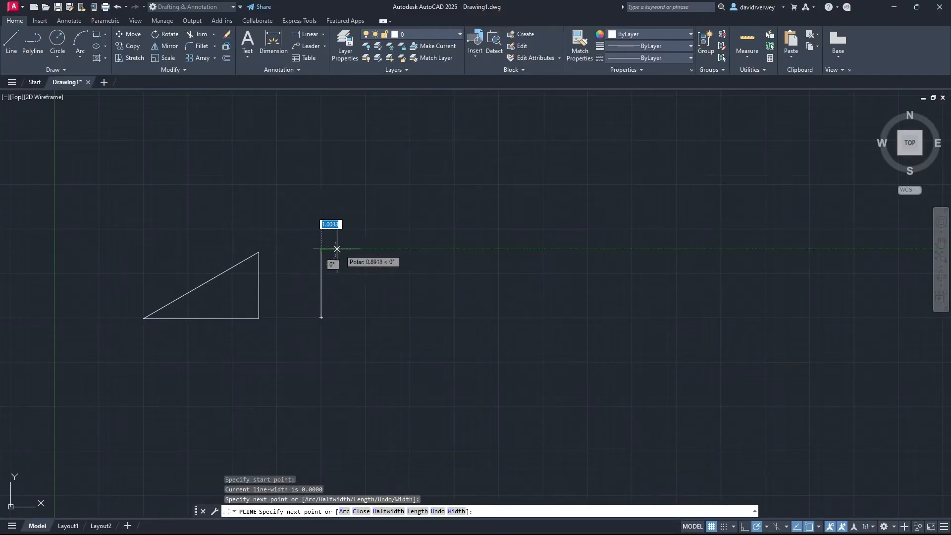
pyautogui.click(433, 249)
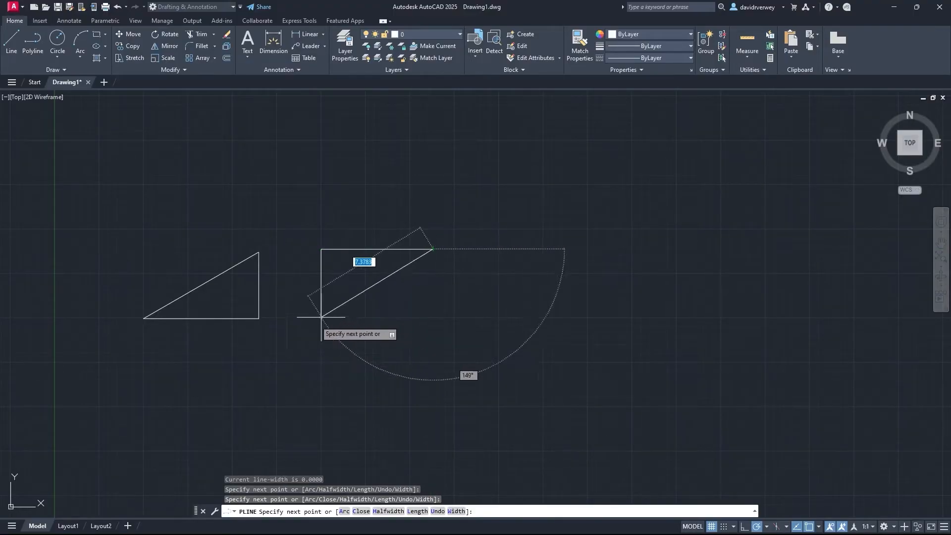
pyautogui.click(433, 318)
pyautogui.click(321, 317)
pyautogui.press('Escape')
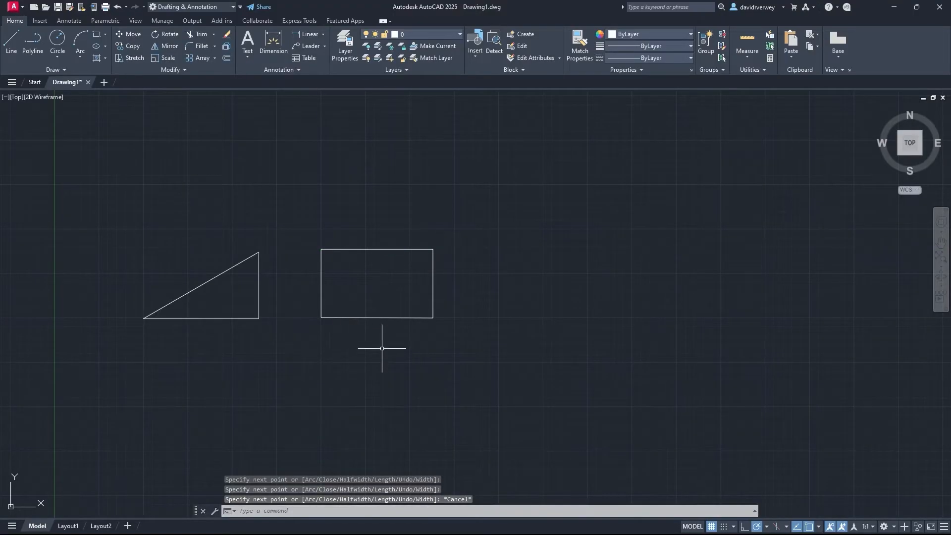
# Step: Compare object selection by selecting and deselecting the polyline rectangle, and selecting the triangle's three lines one by one
pyautogui.click(368, 317)
pyautogui.press('Escape')
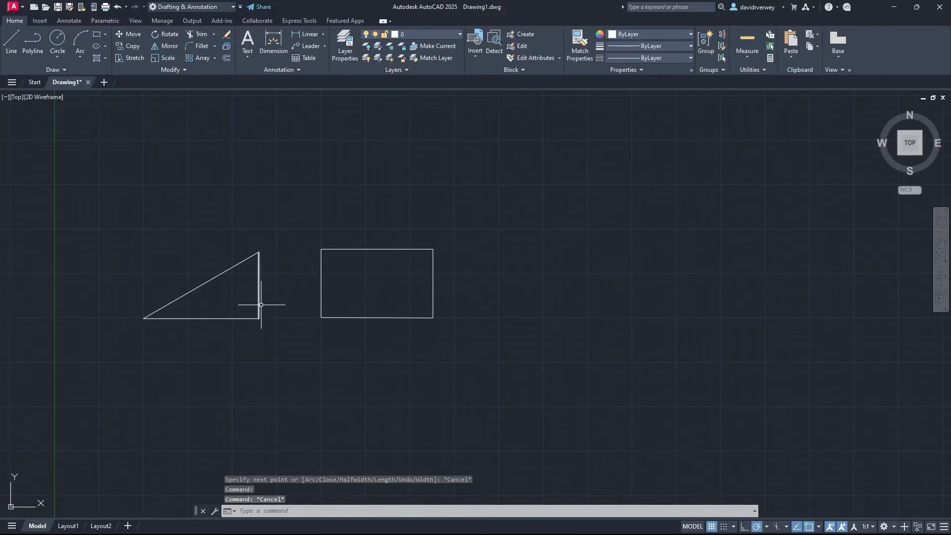
pyautogui.click(259, 297)
pyautogui.click(223, 275)
pyautogui.click(225, 273)
pyautogui.click(223, 272)
pyautogui.click(223, 318)
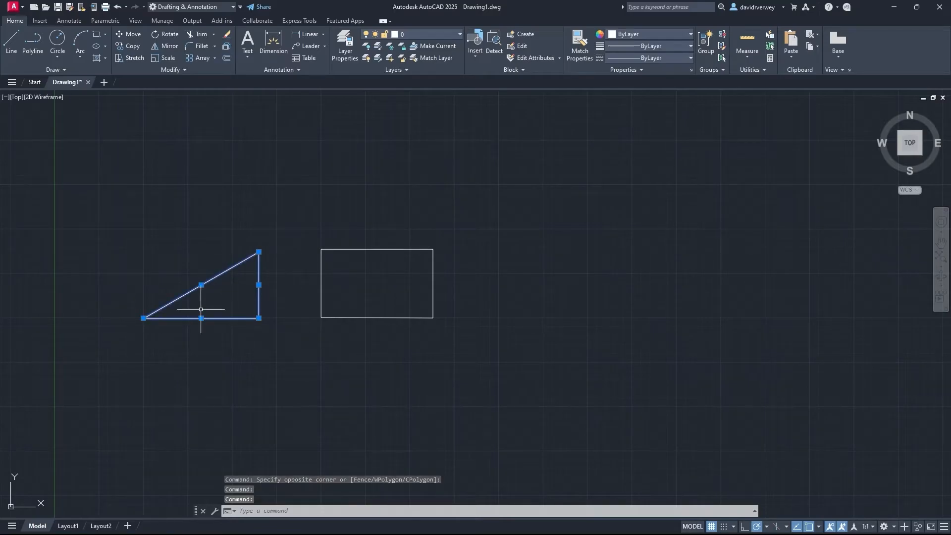
# Step: Clear the triangle's selection, and check that the polyline rectangle selects as one object before deselecting it
pyautogui.press('Escape')
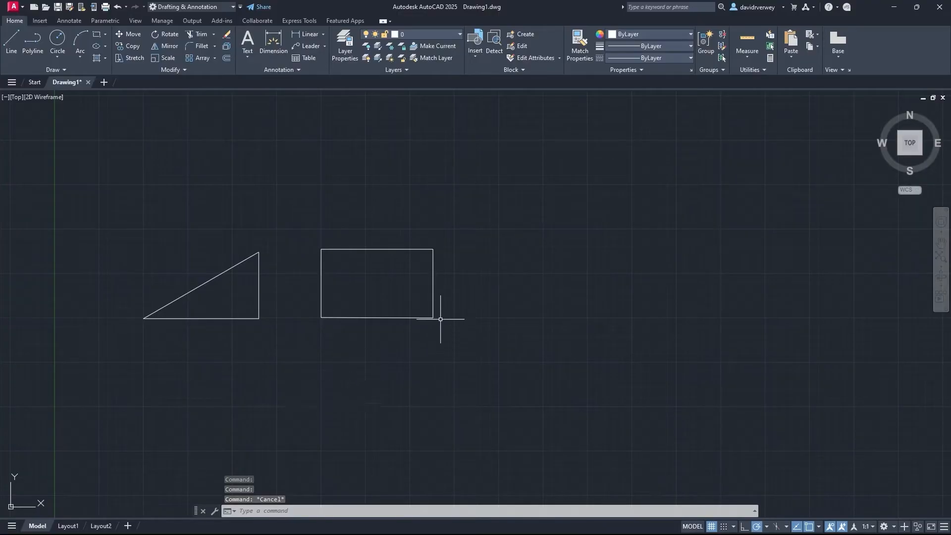
pyautogui.click(432, 318)
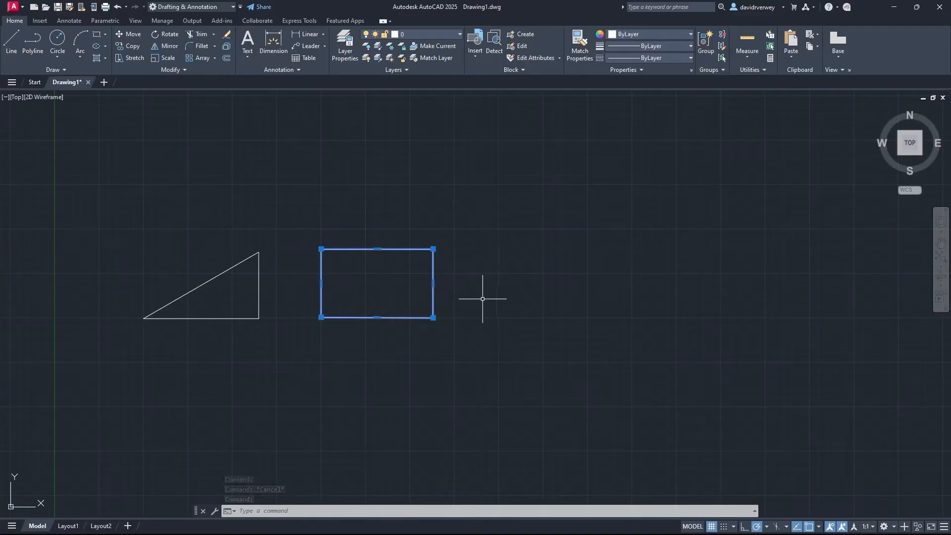
pyautogui.press('Escape')
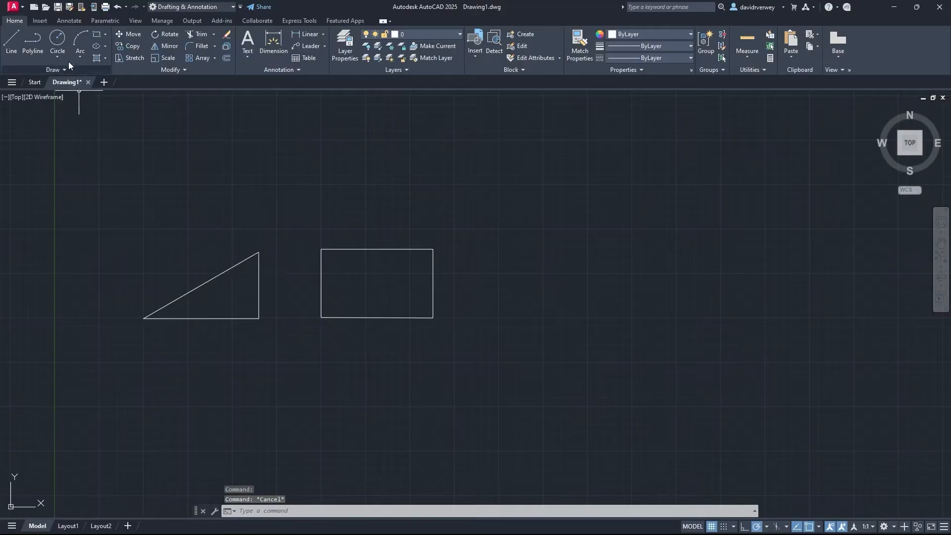
pyautogui.click(58, 40)
pyautogui.moveTo(433, 298); pyautogui.dragTo(288, 269, button='middle')
pyautogui.moveTo(232, 253)
pyautogui.click(429, 254)
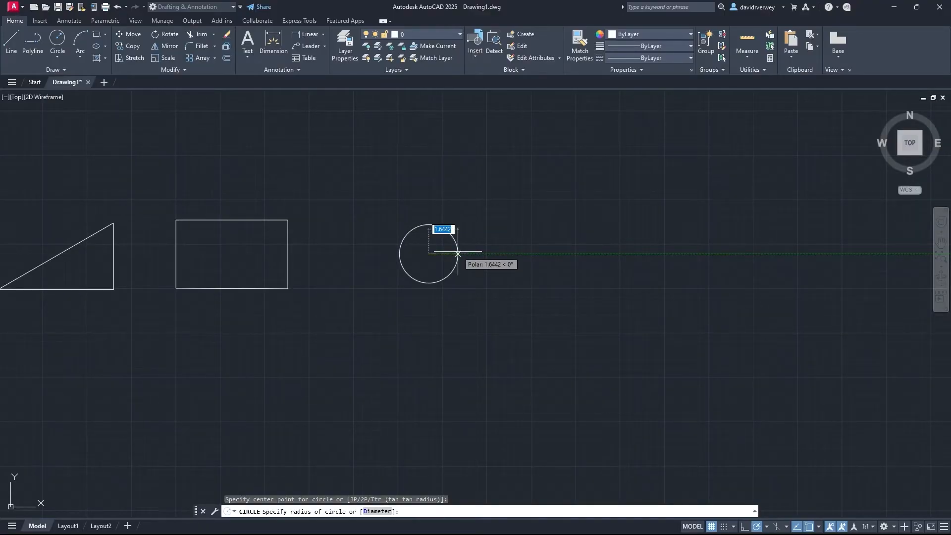
# Step: Draw a Center, Radius circle of radius 2.5 to the right of the rectangle, level with the rectangle's geometric center
pyautogui.click(59, 57)
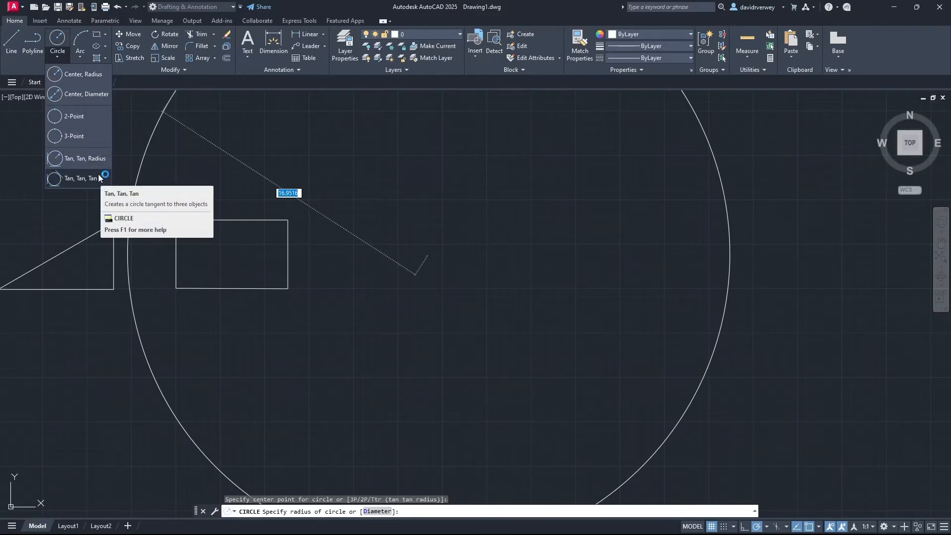
pyautogui.click(85, 76)
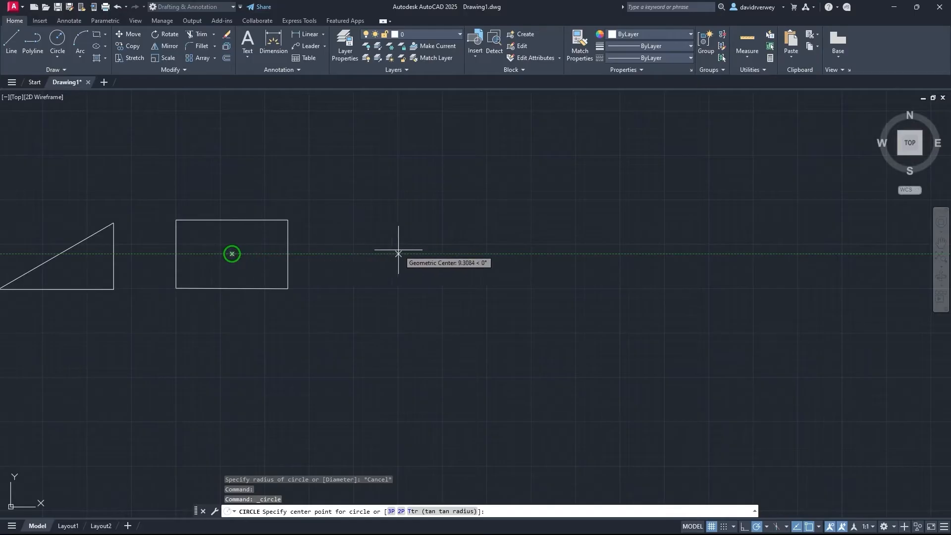
pyautogui.click(419, 255)
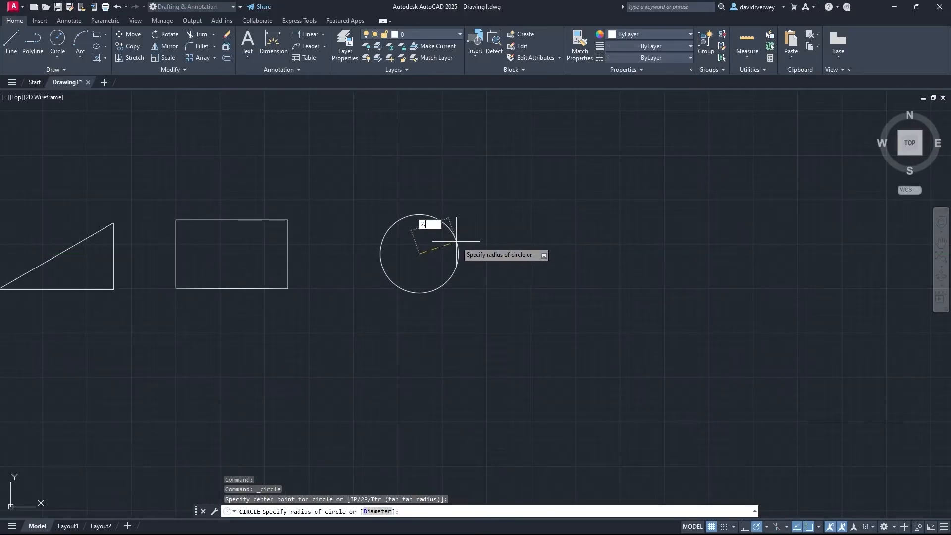
pyautogui.press('Return')
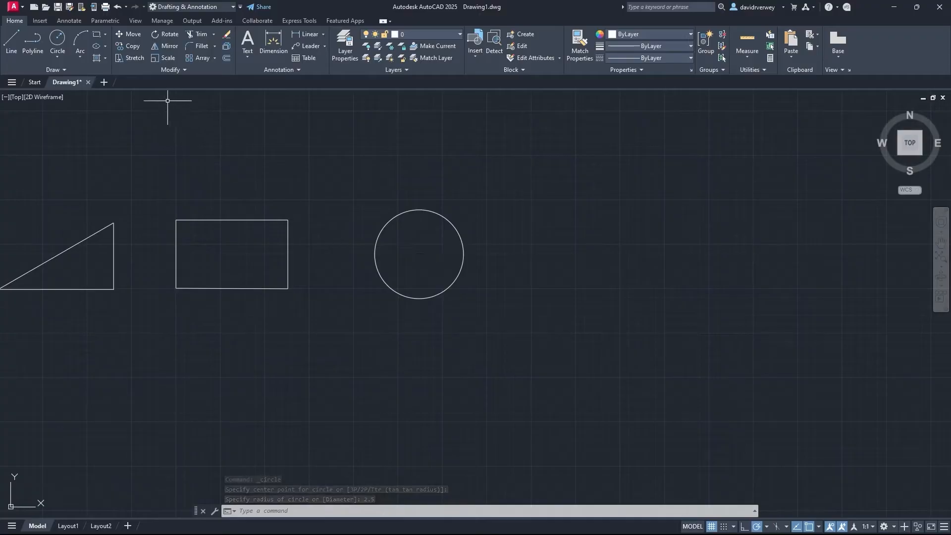
# Step: Draw a 3-Point arc from the rectangle's upper-right corner through its lower-right corner, ending just left of that corner on the bottom edge
pyautogui.click(84, 55)
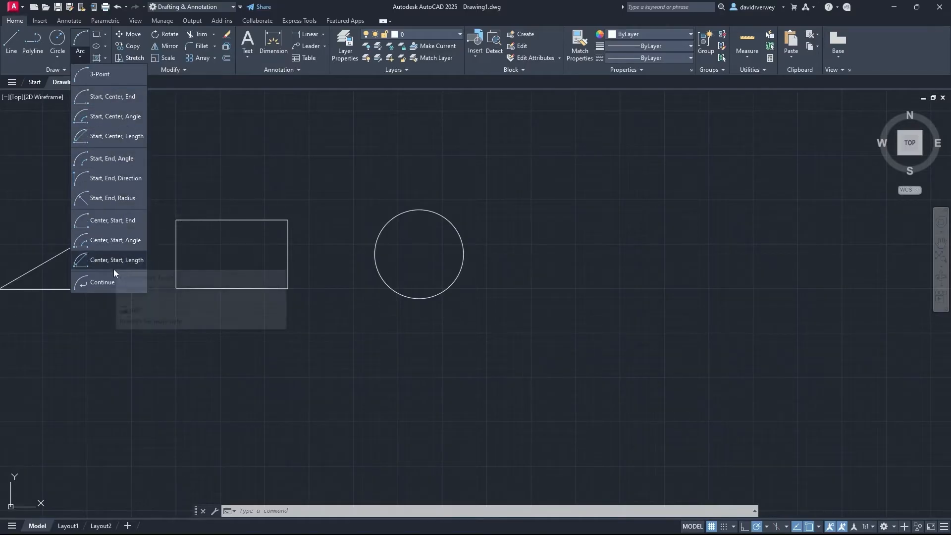
pyautogui.click(125, 78)
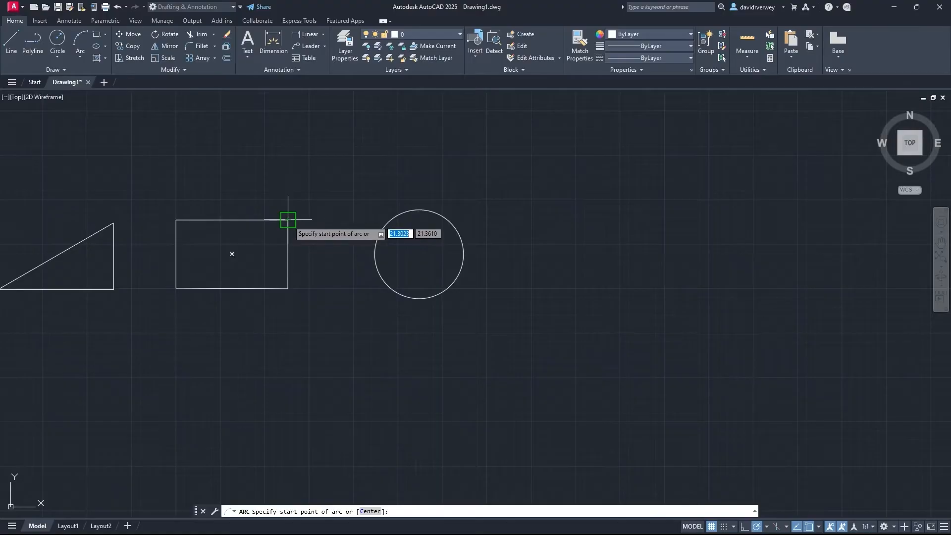
pyautogui.click(288, 220)
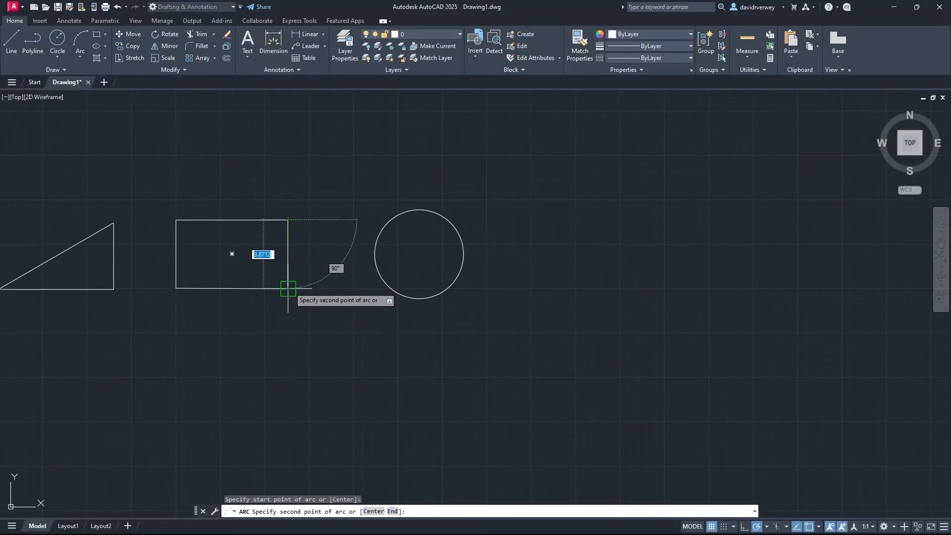
pyautogui.click(288, 289)
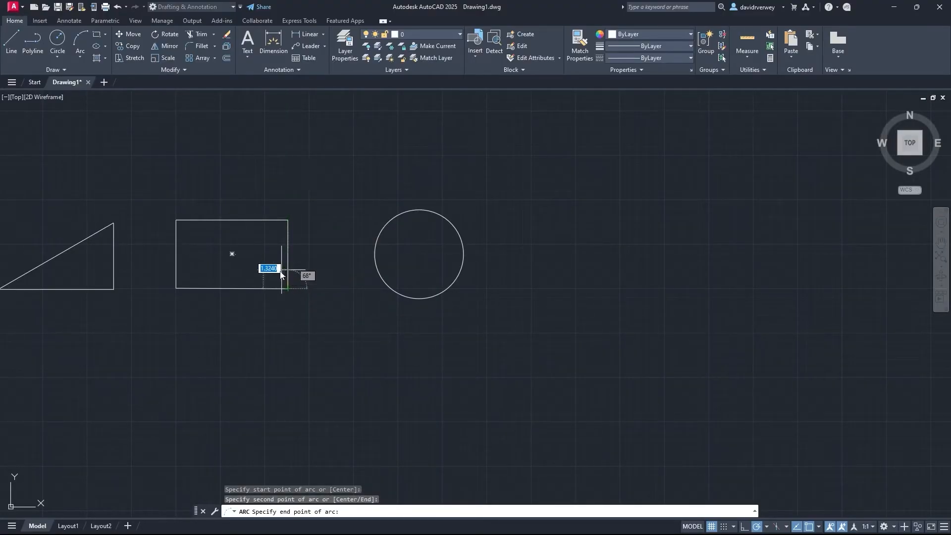
pyautogui.scroll(4, 276, 288)
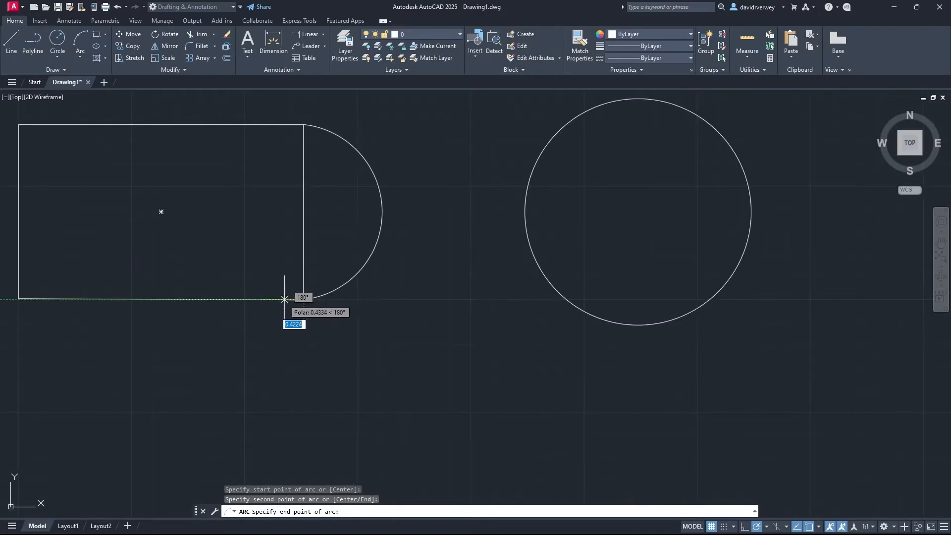
pyautogui.click(291, 299)
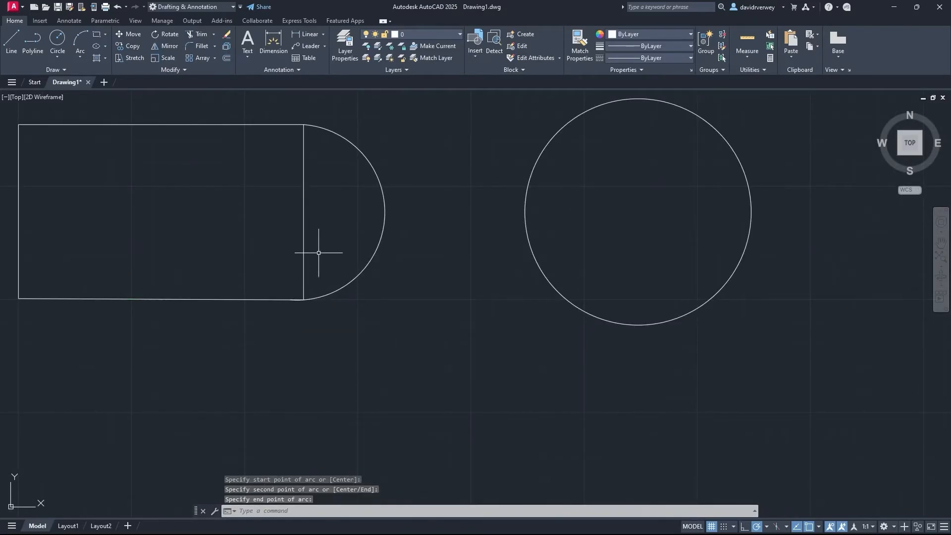
# Step: Stretch the arc's lower endpoint onto the rectangle's lower-right corner and deselect the arc
pyautogui.scroll(6, 302, 312)
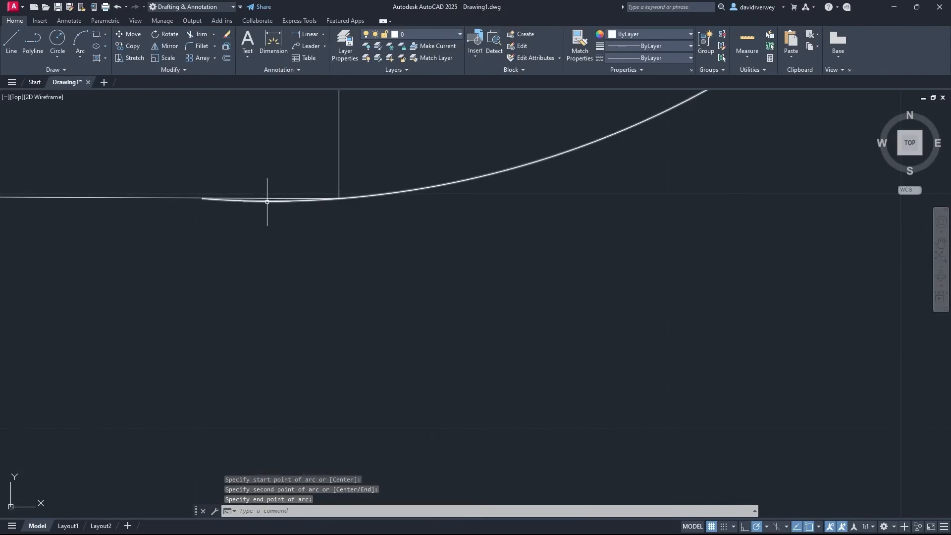
pyautogui.click(227, 200)
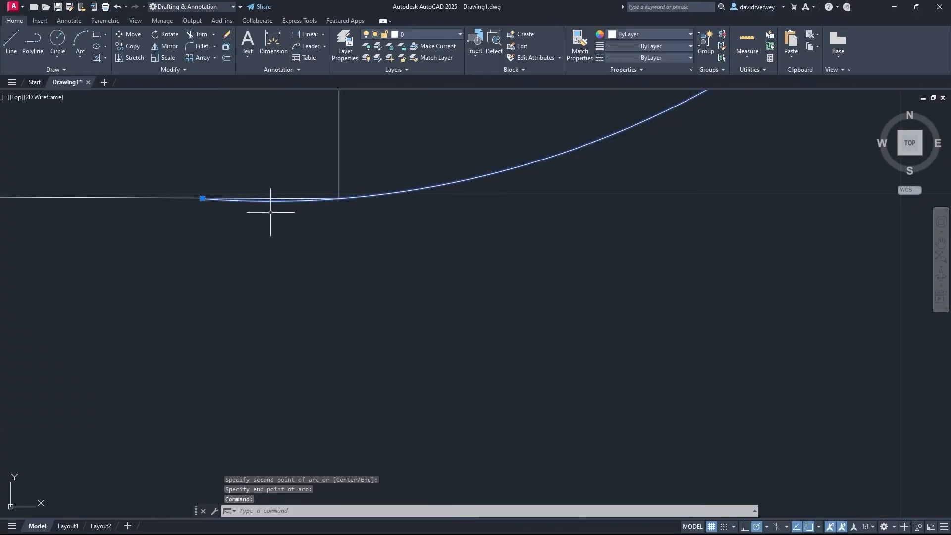
pyautogui.click(205, 200)
pyautogui.click(340, 198)
pyautogui.moveTo(436, 166); pyautogui.dragTo(283, 360, button='middle')
pyautogui.scroll(-5, 325, 270)
pyautogui.moveTo(342, 218); pyautogui.dragTo(374, 330, button='middle')
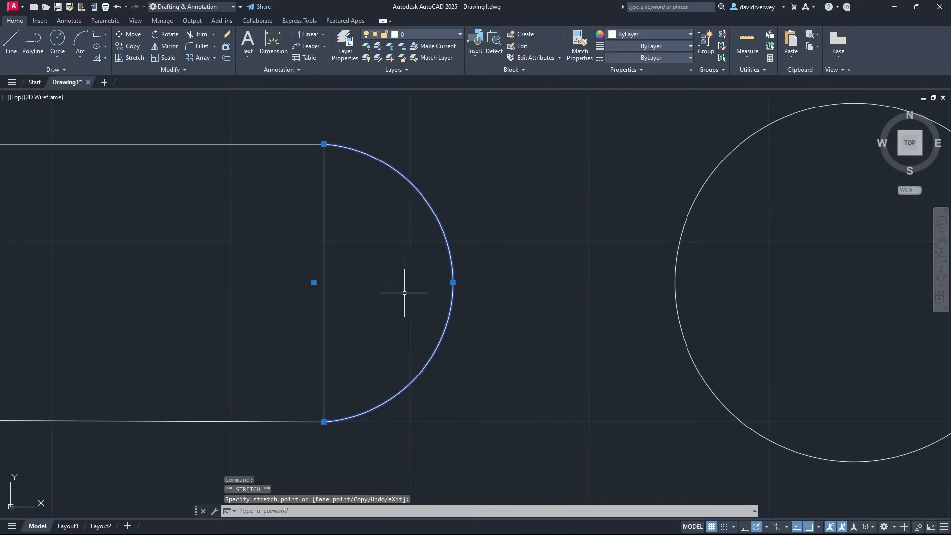
pyautogui.press('Escape')
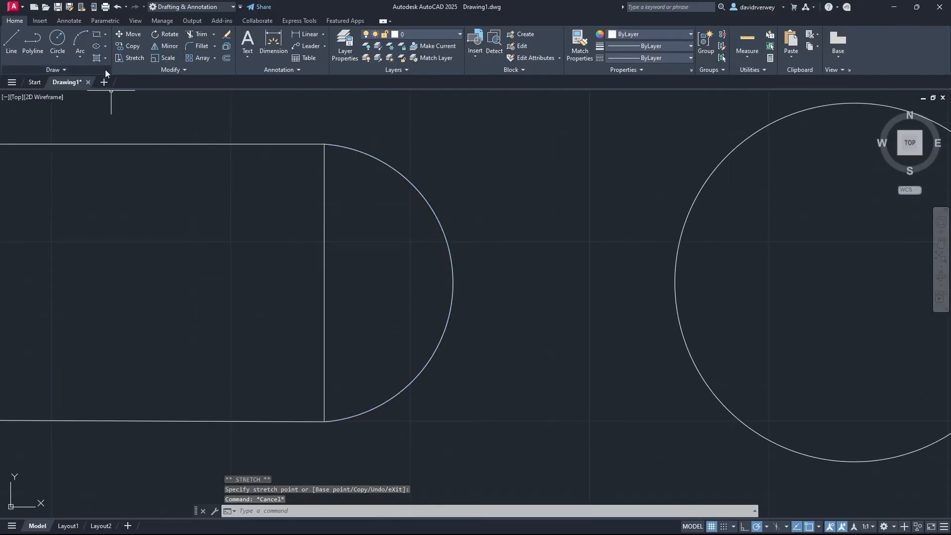
# Step: Draw a freehand rectangle with the Rectangle tool above the polyline rectangle, aligned with its left edge, and select it
pyautogui.click(105, 35)
pyautogui.click(105, 35)
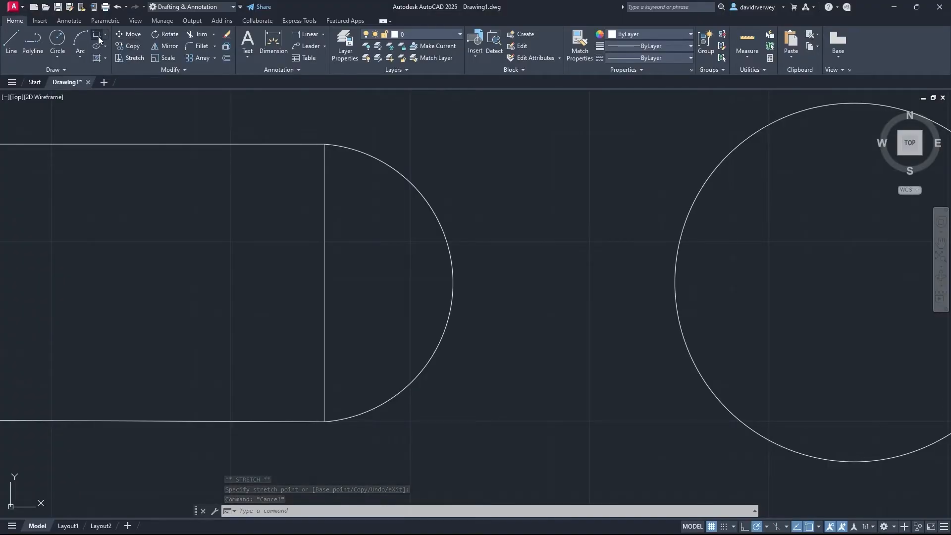
pyautogui.click(98, 38)
pyautogui.scroll(-5, 272, 223)
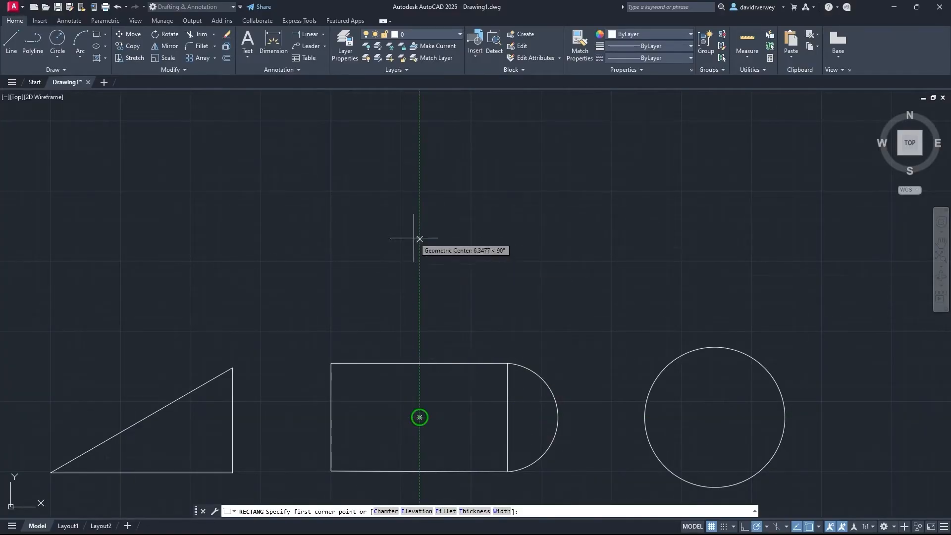
pyautogui.click(330, 190)
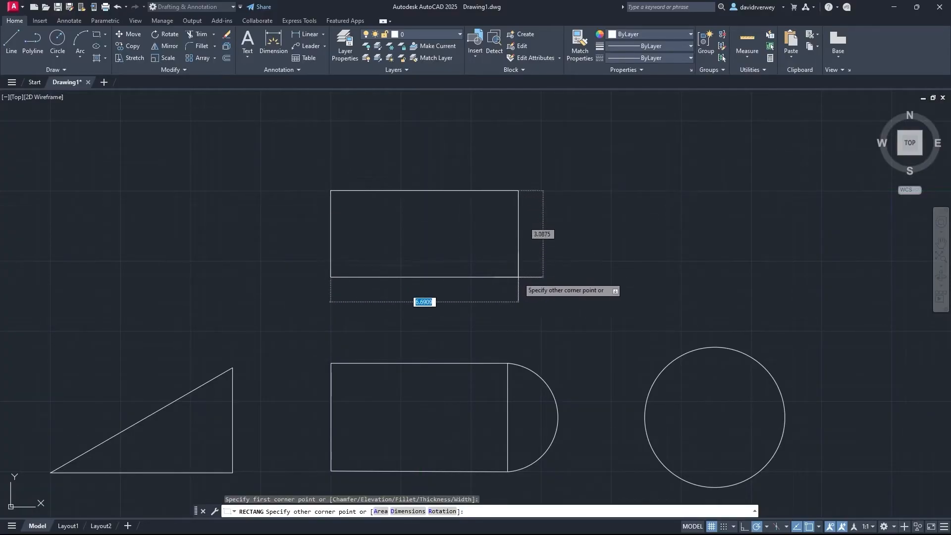
pyautogui.click(539, 291)
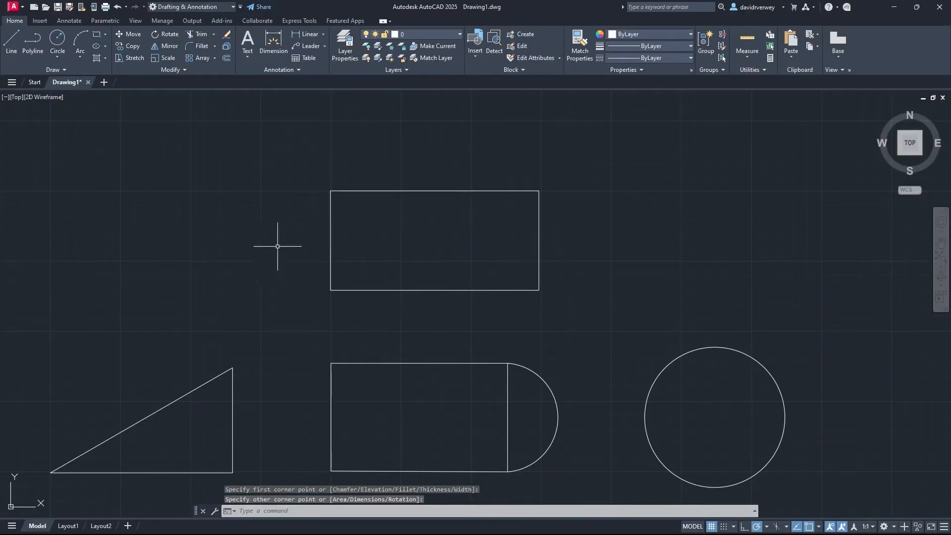
pyautogui.click(525, 290)
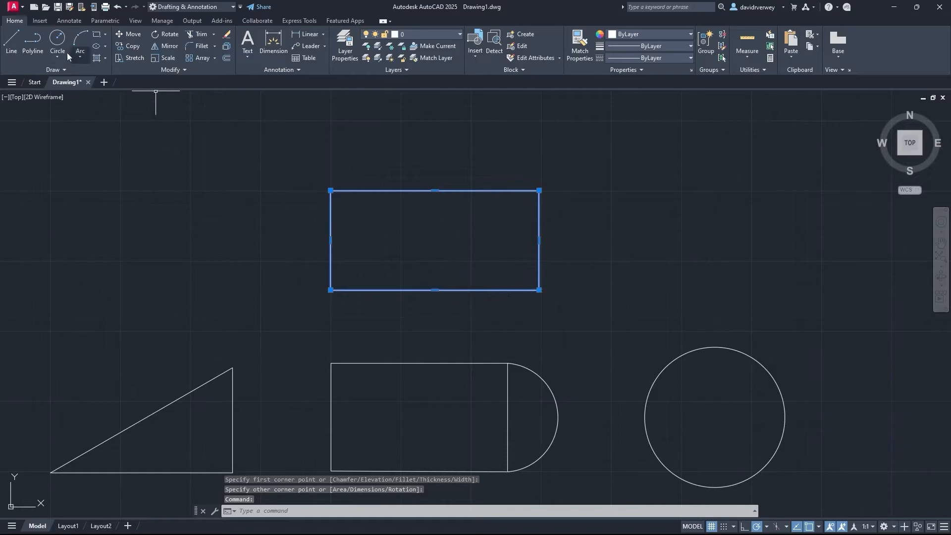
# Step: Draw a second rectangle 7.5 units wide and 3 units high directly above the previous one, aligned with its left edge
pyautogui.click(96, 34)
pyautogui.moveTo(436, 257); pyautogui.dragTo(400, 359, button='middle')
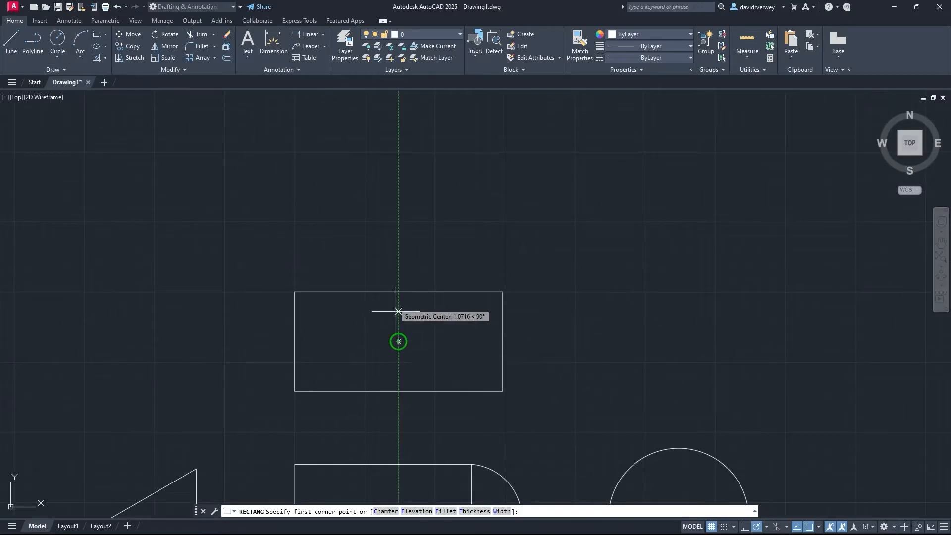
pyautogui.click(294, 154)
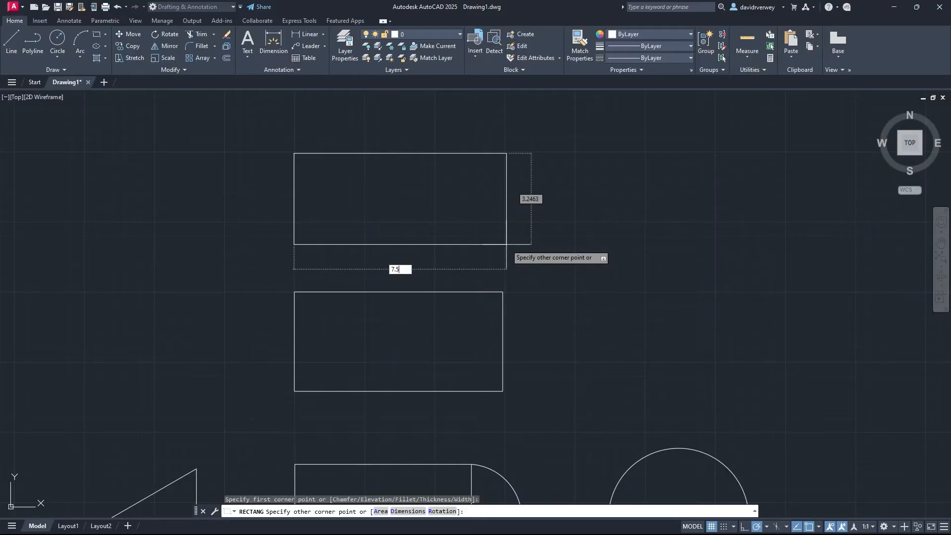
pyautogui.press('Tab')
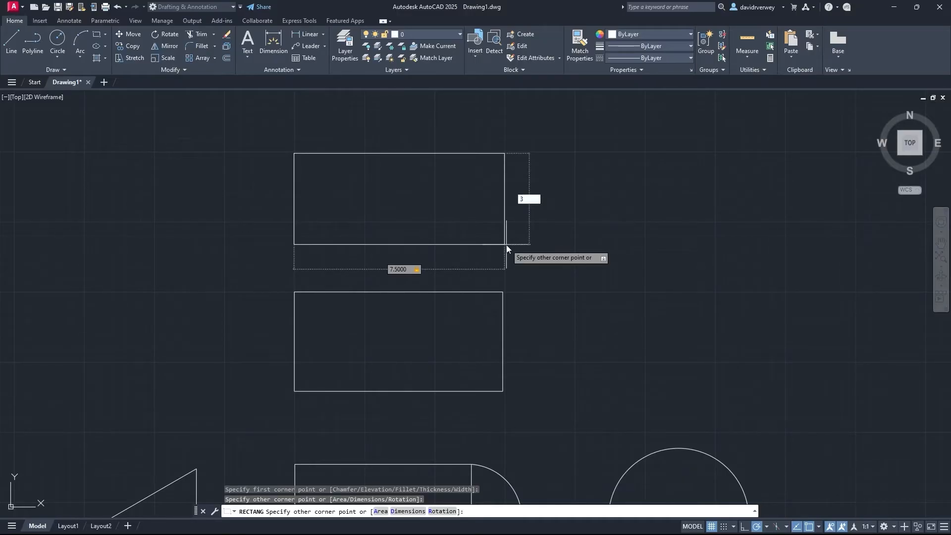
pyautogui.write('3')
pyautogui.press('Return')
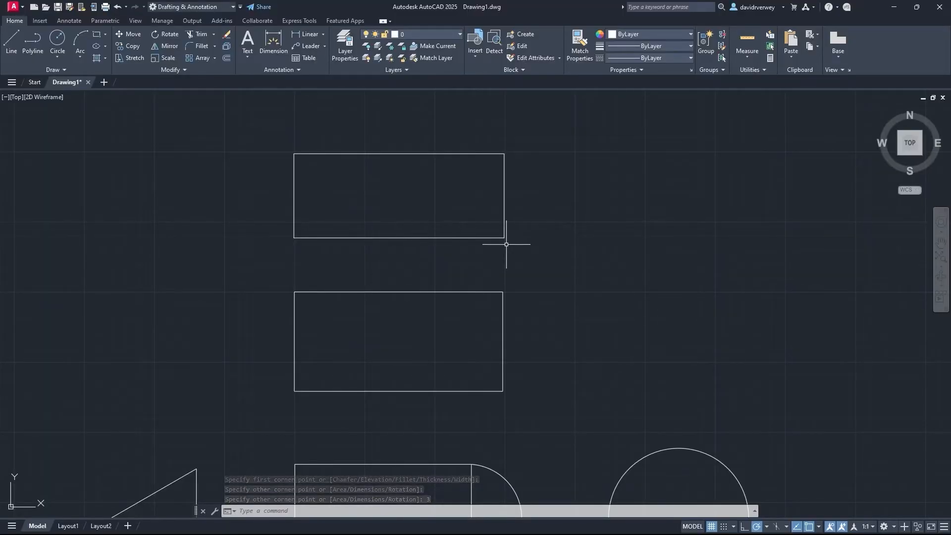
# Step: Draw a six-sided polygon inscribed in a circle, above the existing circle and to the right of the two upper rectangles
pyautogui.click(106, 33)
pyautogui.click(116, 71)
pyautogui.moveTo(631, 274); pyautogui.dragTo(372, 251, button='middle')
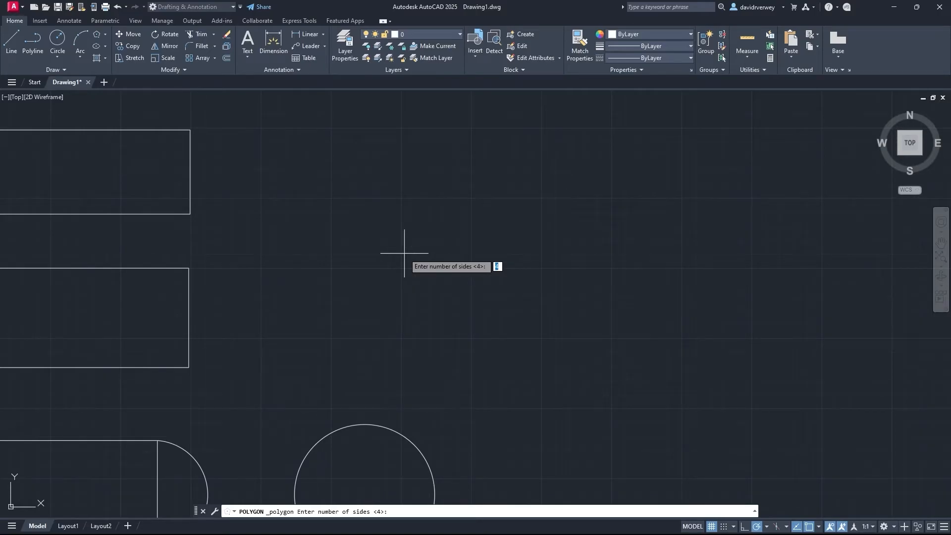
pyautogui.write('6')
pyautogui.press('Return')
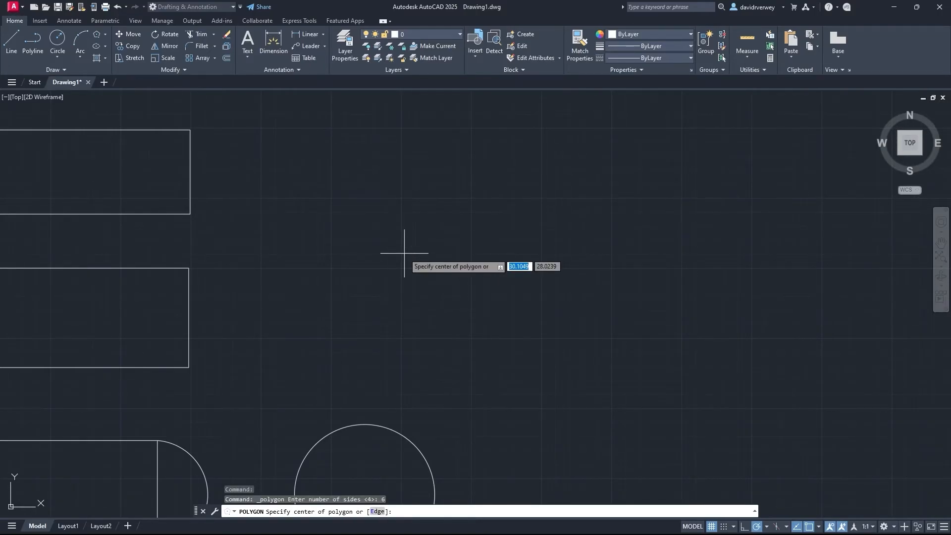
pyautogui.click(403, 262)
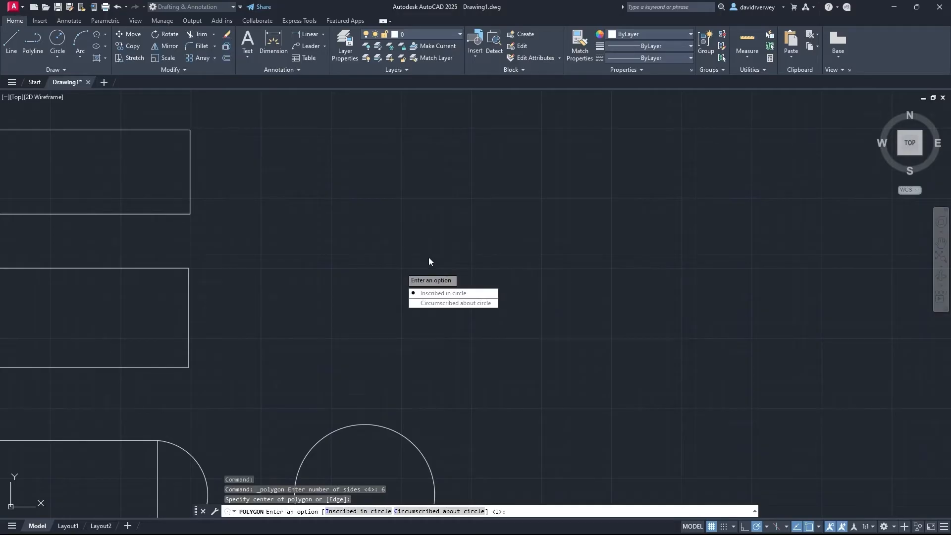
pyautogui.click(437, 295)
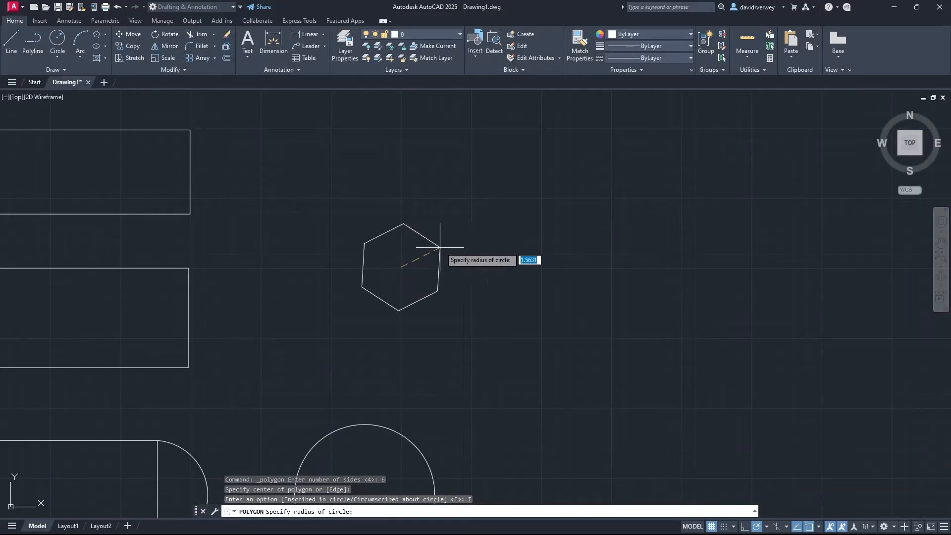
pyautogui.click(518, 199)
pyautogui.moveTo(463, 293); pyautogui.dragTo(515, 286, button='middle')
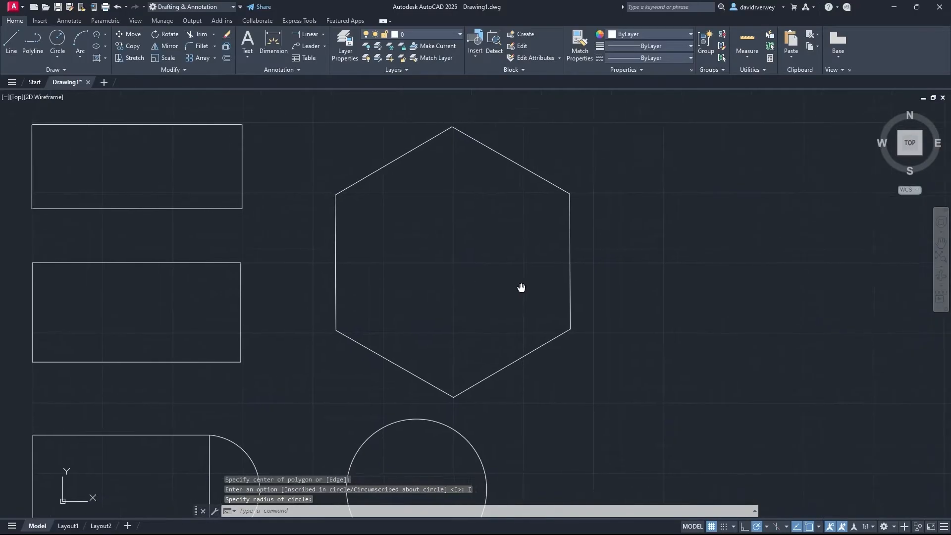
# Step: Draw an upright ellipse by its centre to the right of the hexagon, making its vertical axis longer than its horizontal one
pyautogui.click(97, 48)
pyautogui.click(106, 45)
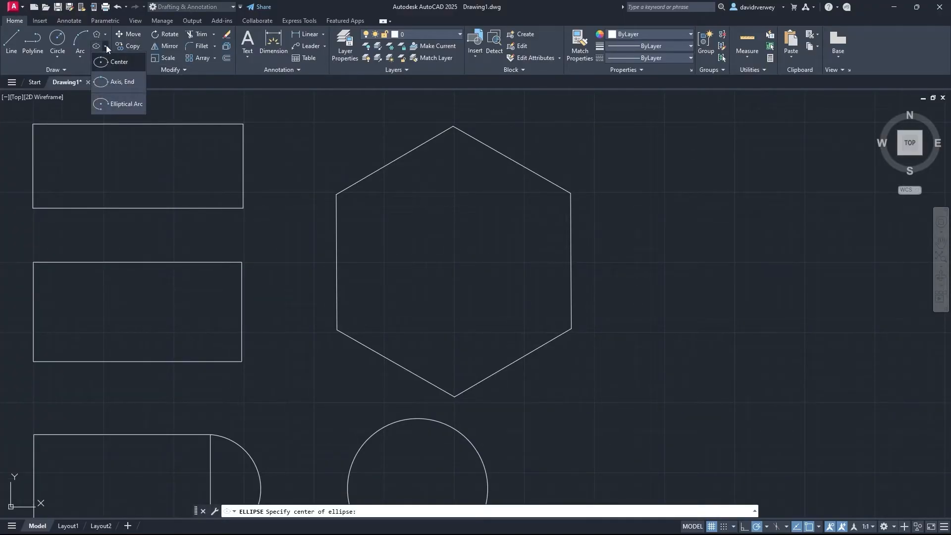
pyautogui.click(121, 67)
pyautogui.moveTo(445, 230); pyautogui.dragTo(134, 235, button='middle')
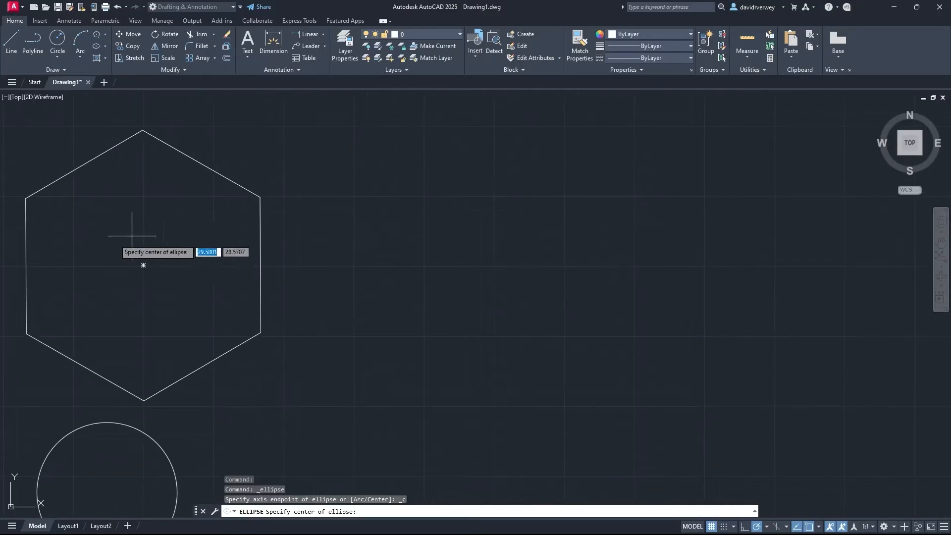
pyautogui.click(456, 266)
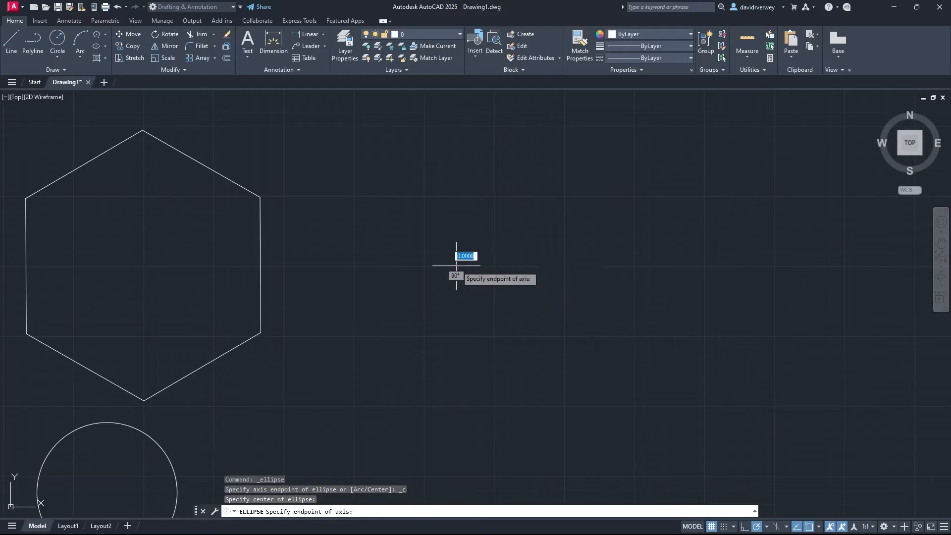
pyautogui.click(528, 266)
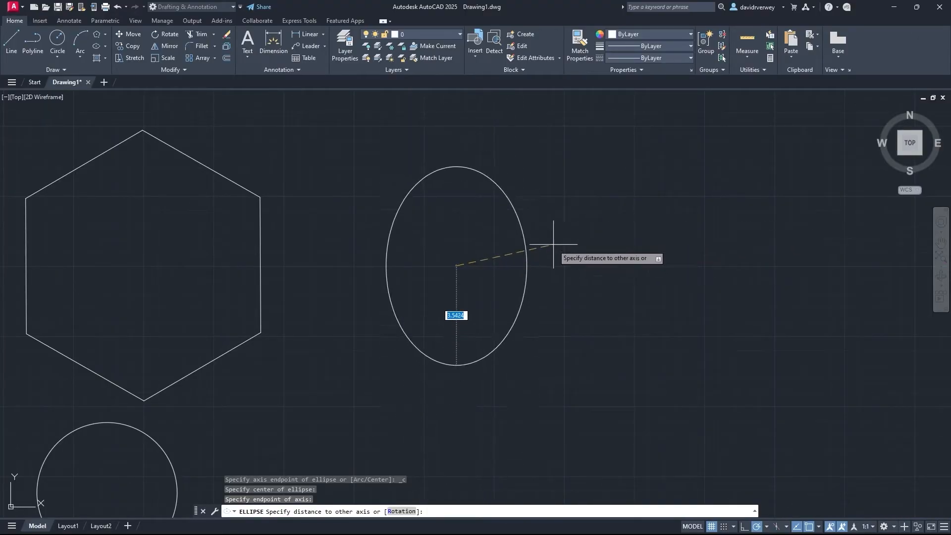
pyautogui.click(584, 266)
pyautogui.scroll(-2, 570, 303)
pyautogui.moveTo(480, 303)
pyautogui.mouseDown(button='middle')
pyautogui.moveTo(606, 292)
pyautogui.moveTo(582, 259)
pyautogui.moveTo(637, 230)
pyautogui.moveTo(656, 233)
pyautogui.mouseUp(button='middle')
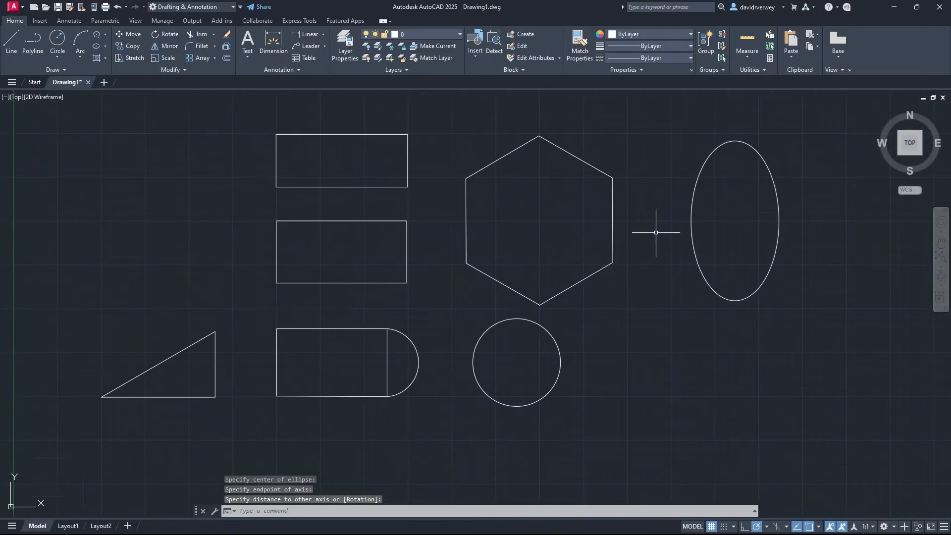
pyautogui.click(69, 70)
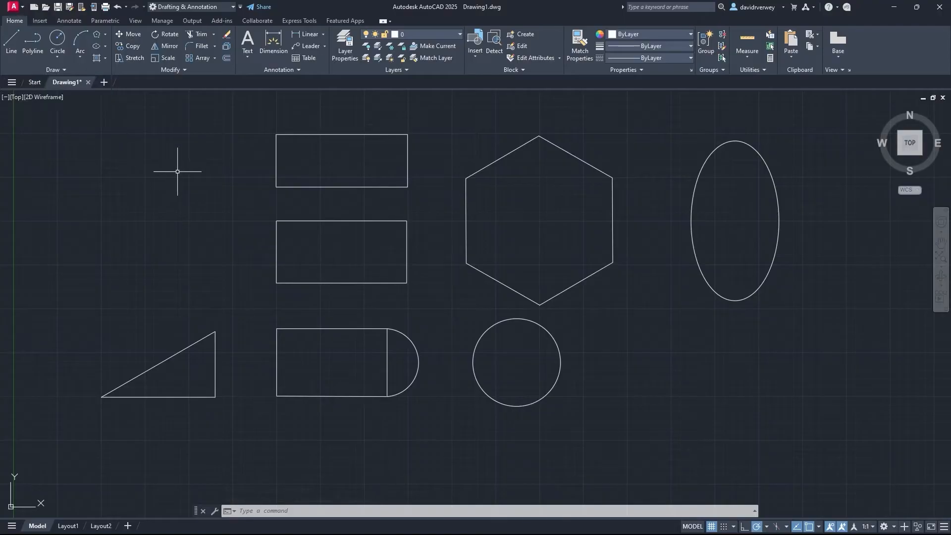
pyautogui.moveTo(523, 262); pyautogui.dragTo(506, 260, button='middle')
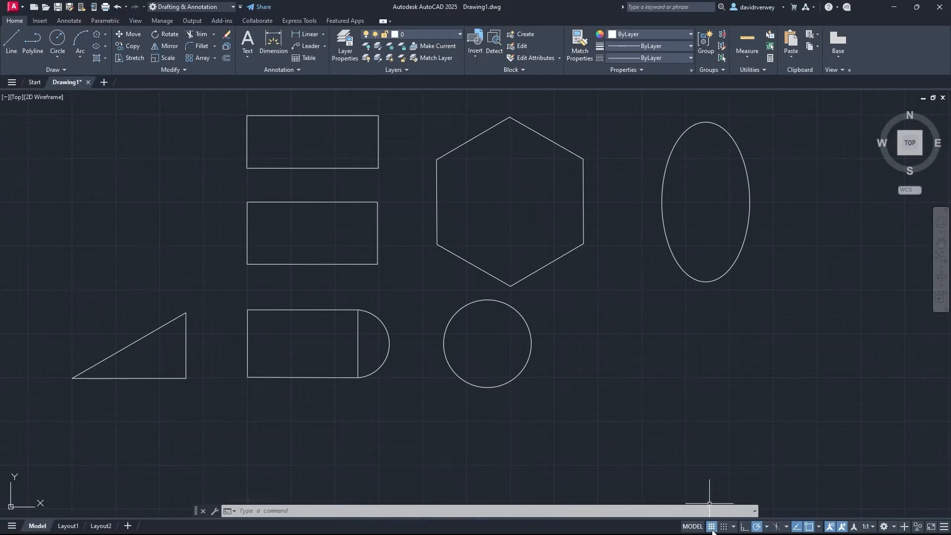
# Step: Turn the drawing grid display off and back on
pyautogui.click(713, 527)
pyautogui.scroll(-5, 545, 301)
pyautogui.scroll(3, 555, 310)
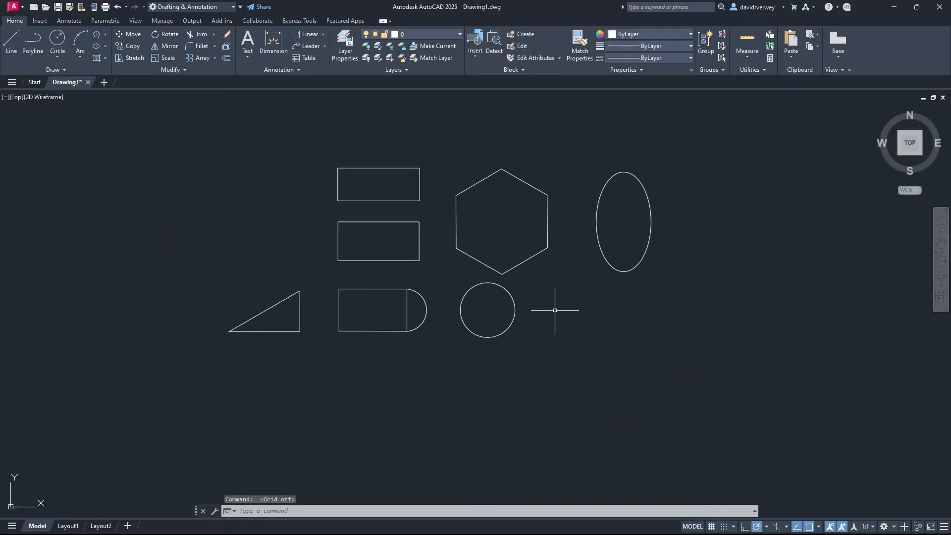
pyautogui.scroll(2, 555, 312)
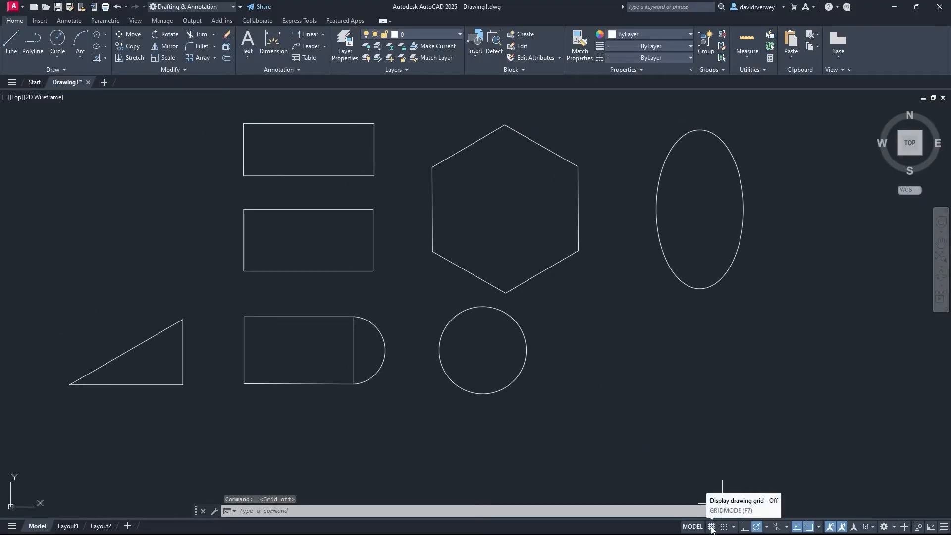
pyautogui.click(712, 527)
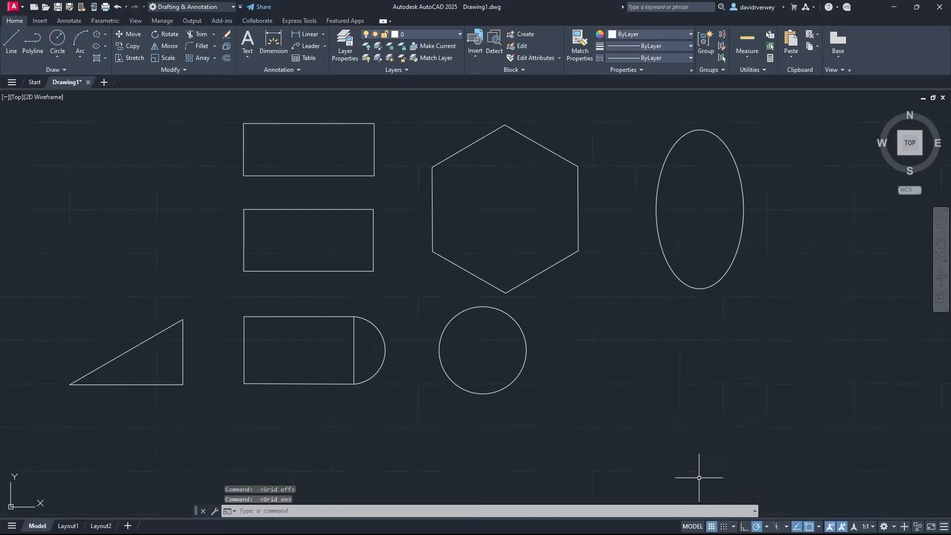
# Step: Turn on grid snap, start the Line command to try the cursor snapping beside the circle, and turn snap off again
pyautogui.click(724, 528)
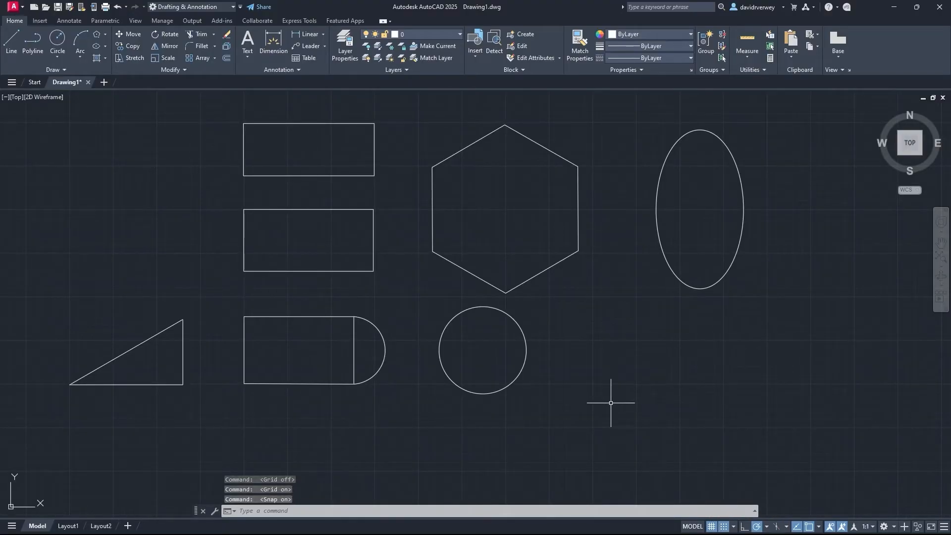
pyautogui.click(12, 48)
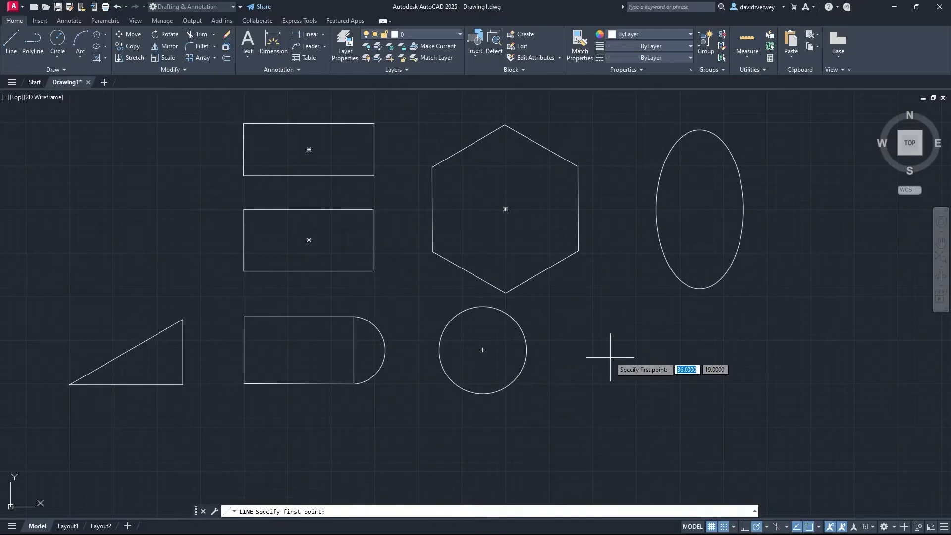
pyautogui.scroll(5, 578, 334)
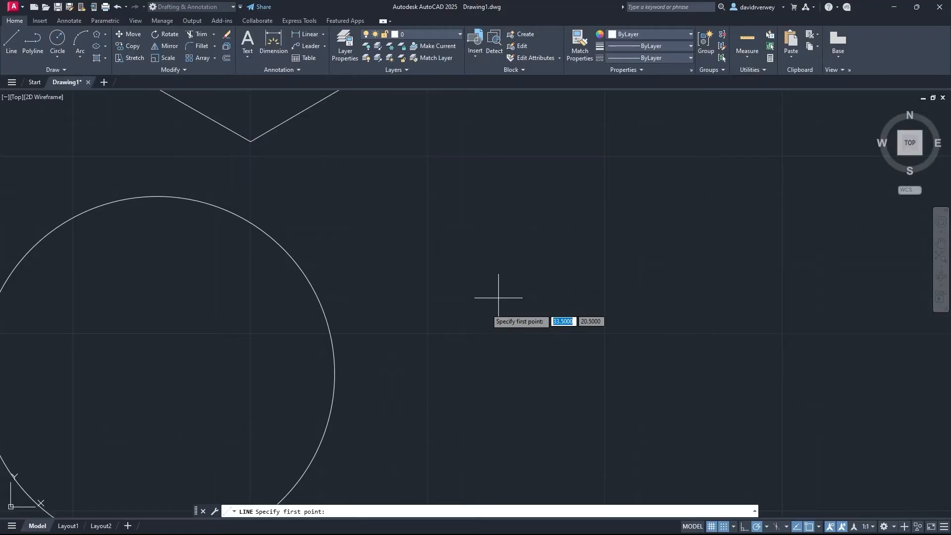
pyautogui.click(724, 526)
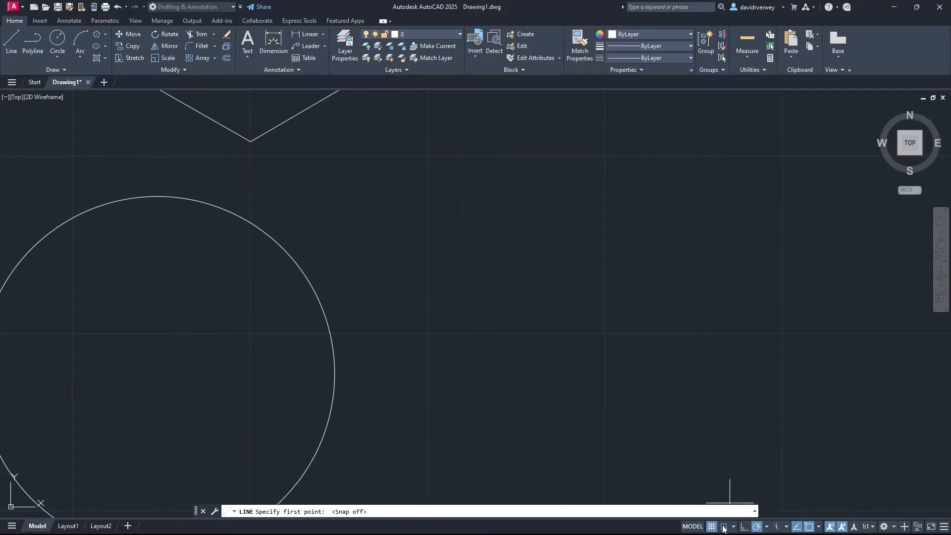
# Step: Turn on Ortho mode and try it with a line started to the right of the circle, cancelling the line
pyautogui.click(748, 527)
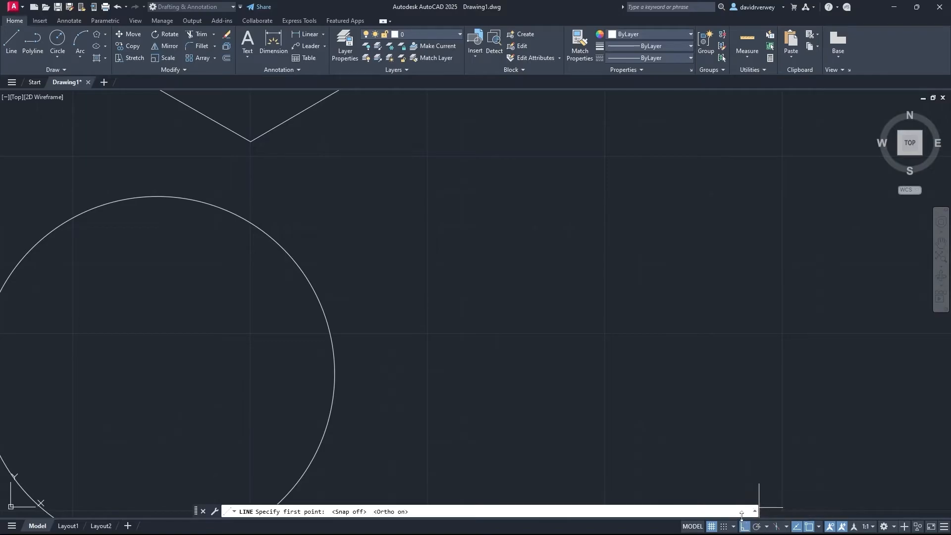
pyautogui.click(430, 155)
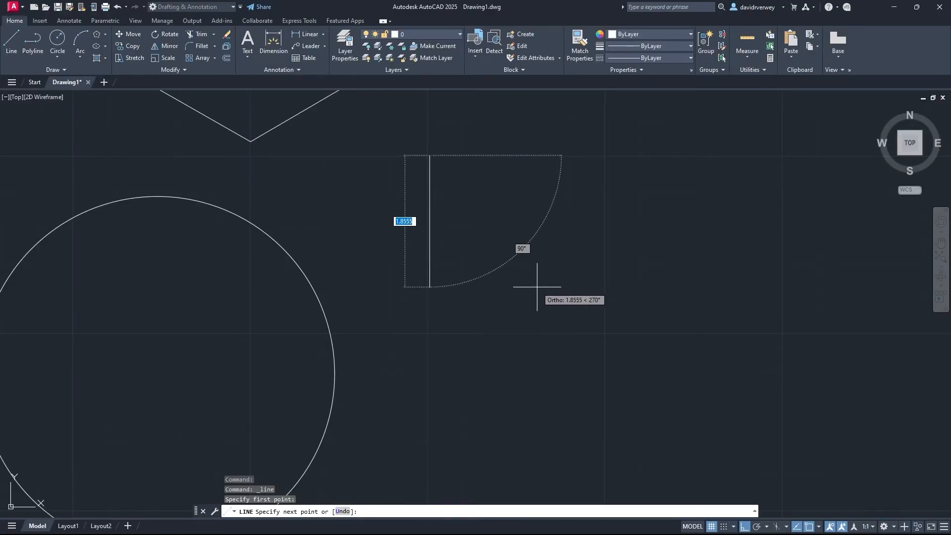
pyautogui.press('Escape')
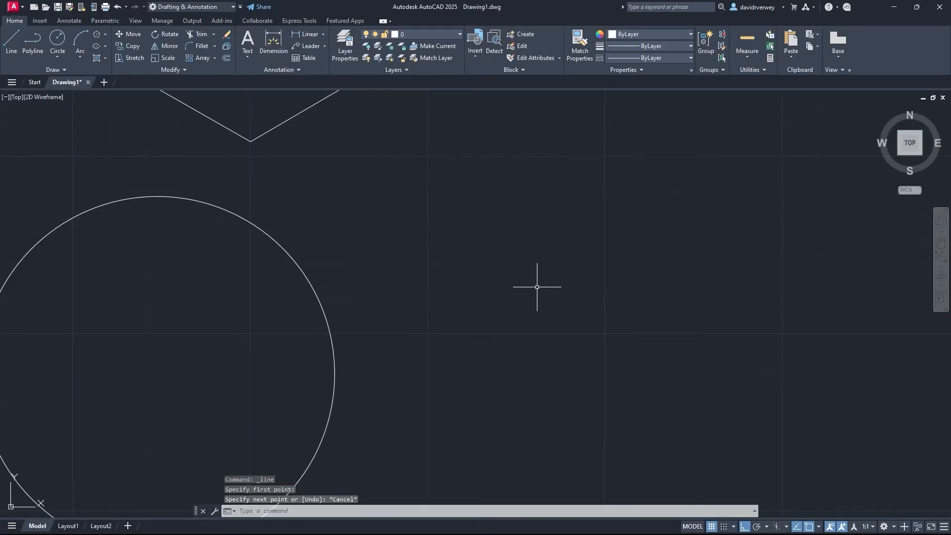
pyautogui.click(819, 526)
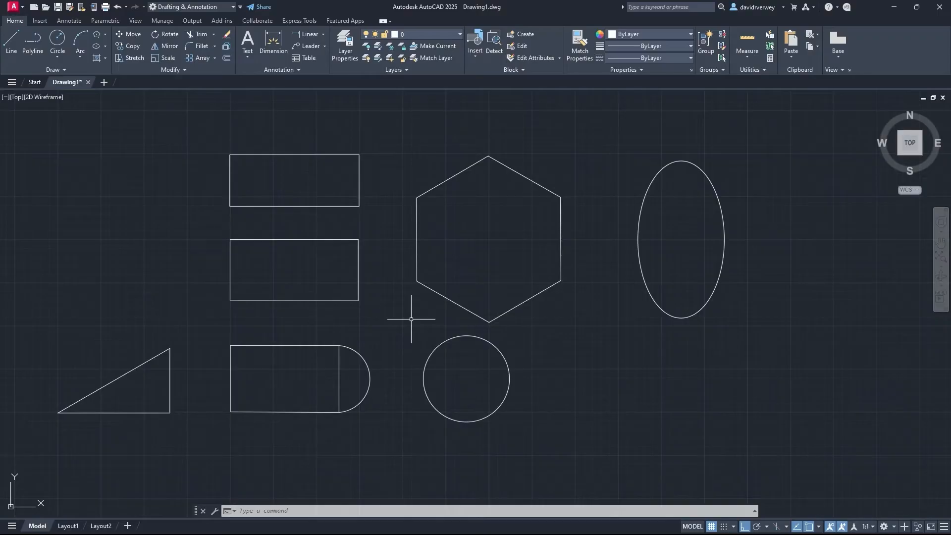
# Step: Run the DYNMODE command to check the dynamic input setting and exit without entering a value
pyautogui.click(297, 510)
pyautogui.write('DYN')
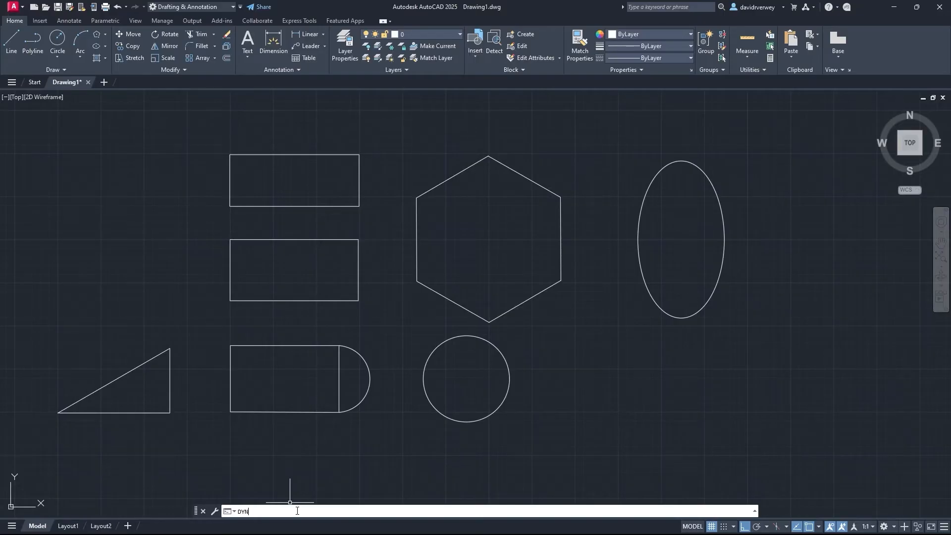
pyautogui.write('MODE')
pyautogui.press('Return')
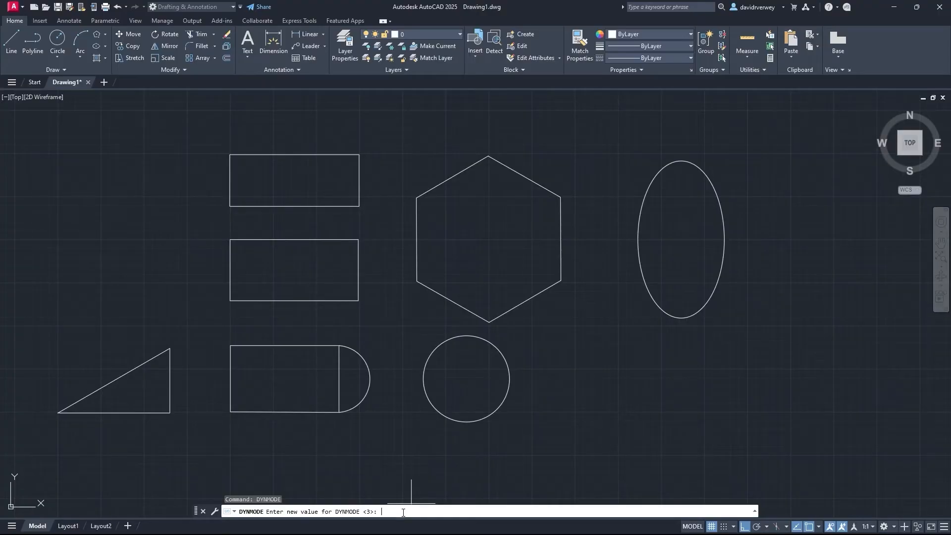
pyautogui.press('Escape')
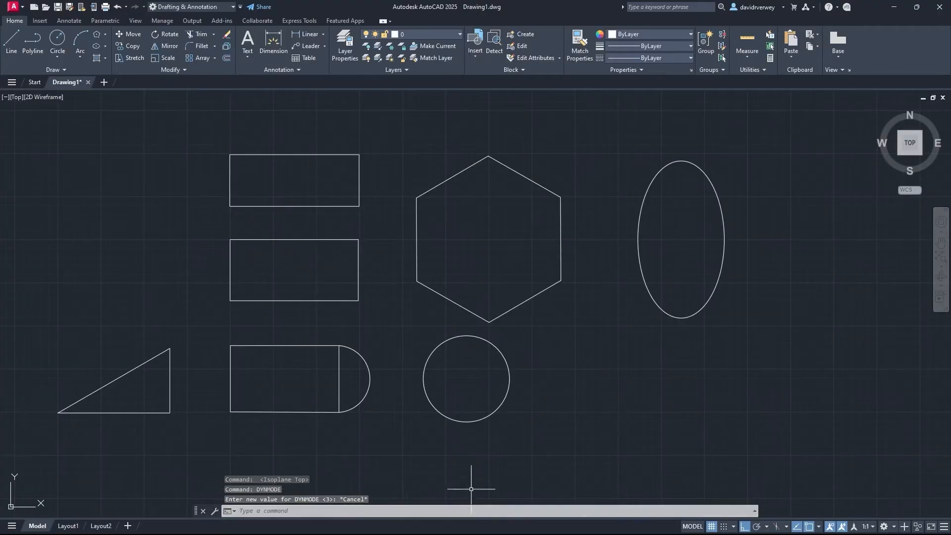
# Step: Draw two connected line segments below the ellipse, a horizontal one to the right and a vertical one upwards from its end
pyautogui.moveTo(622, 349); pyautogui.dragTo(433, 371, button='middle')
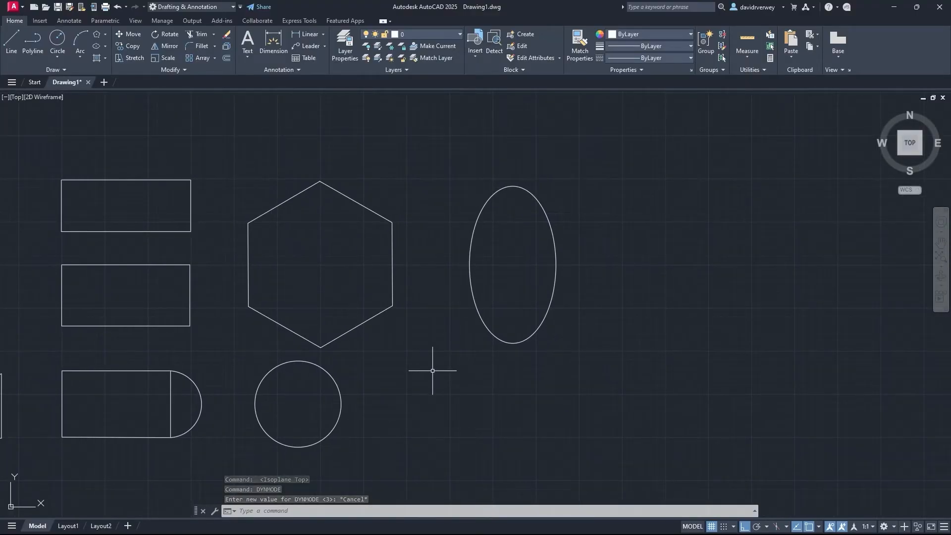
pyautogui.write('LINE')
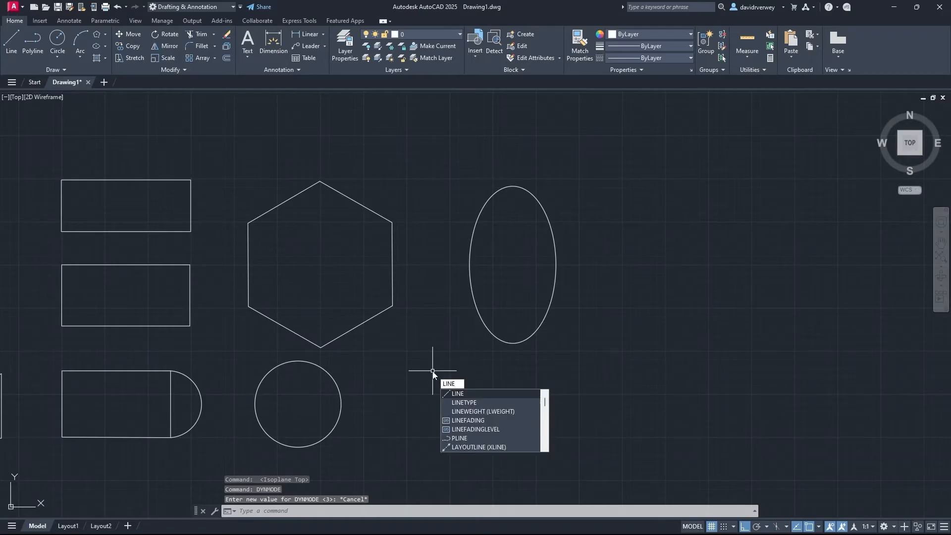
pyautogui.press('Return')
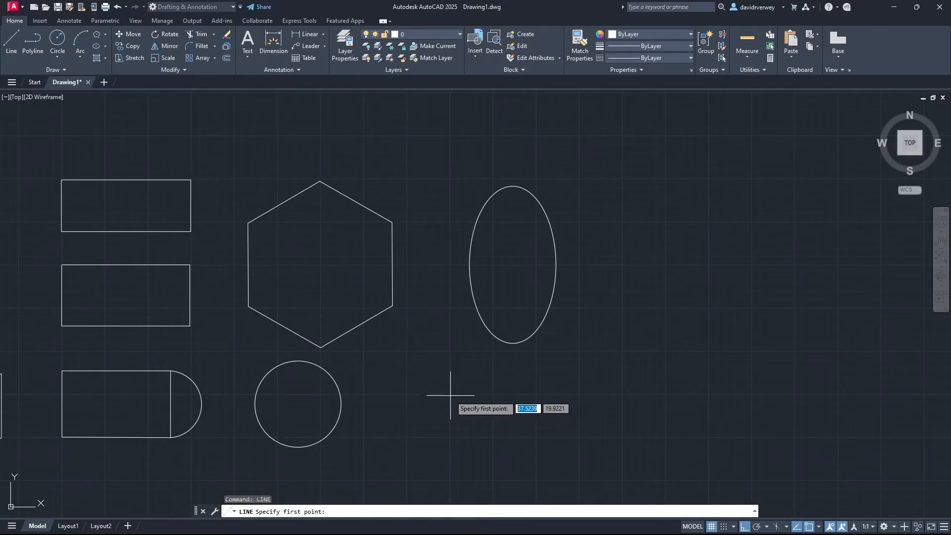
pyautogui.click(451, 395)
pyautogui.click(581, 404)
pyautogui.click(585, 336)
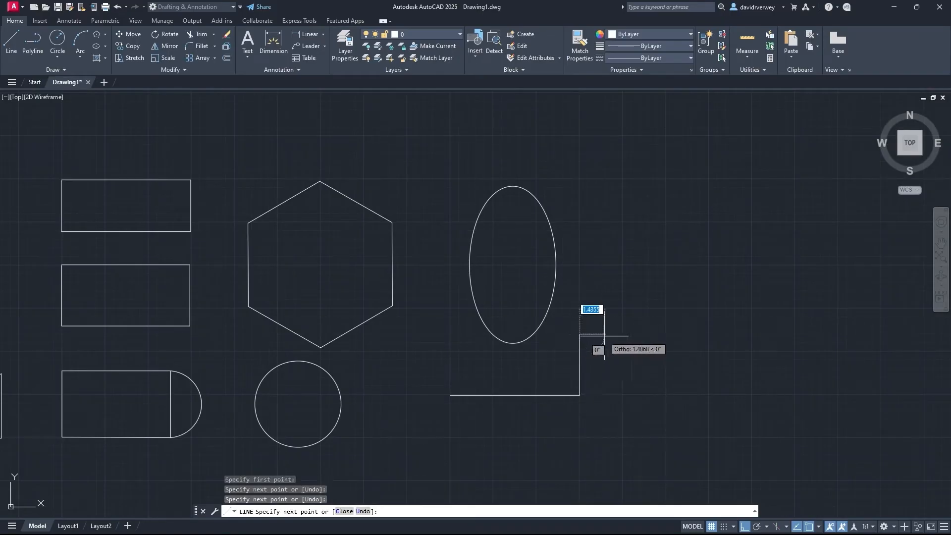
pyautogui.press('Escape')
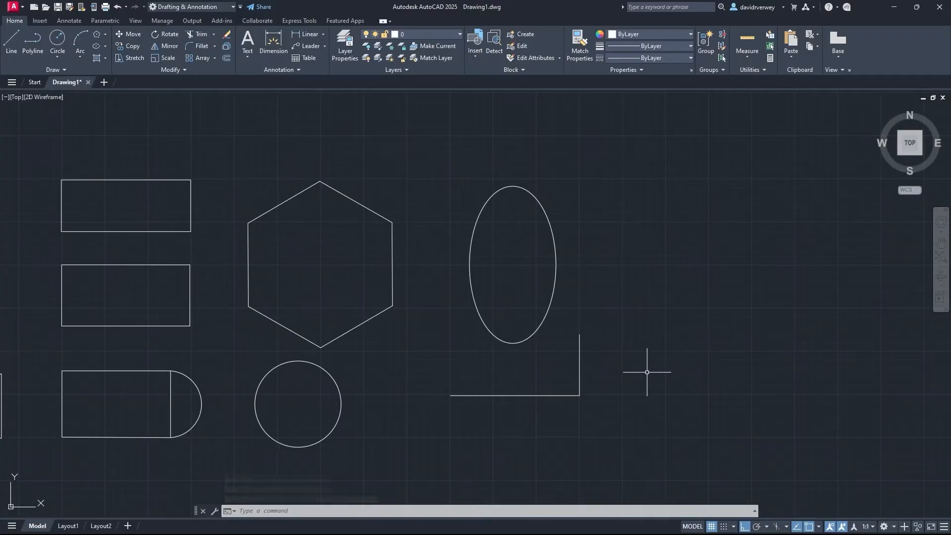
# Step: Scale the hexagon down about its centre, setting the scale factor freehand
pyautogui.write('scale')
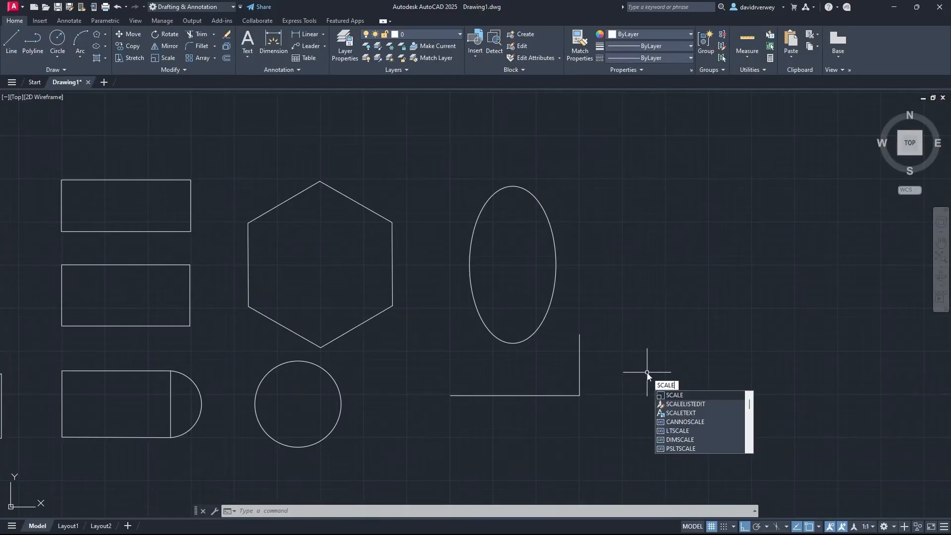
pyautogui.press('Return')
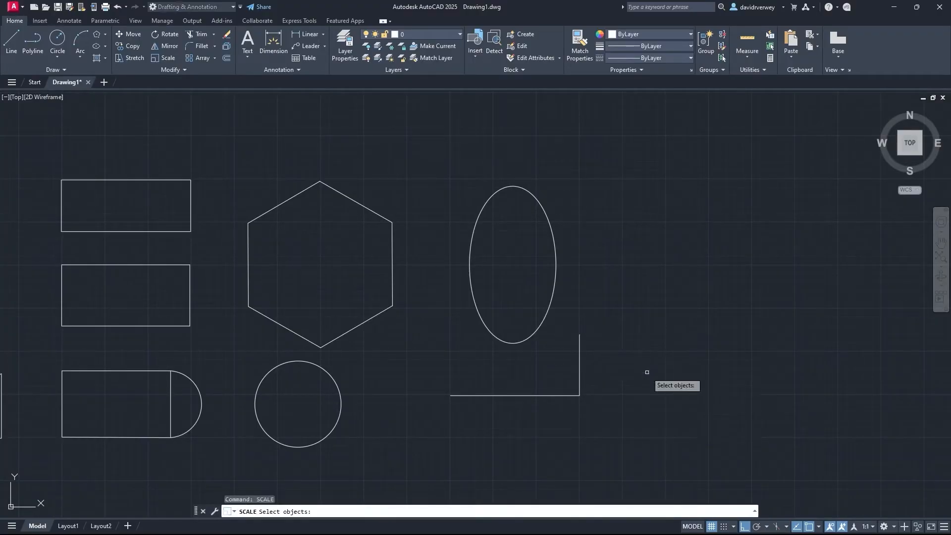
pyautogui.click(392, 269)
pyautogui.press('Return')
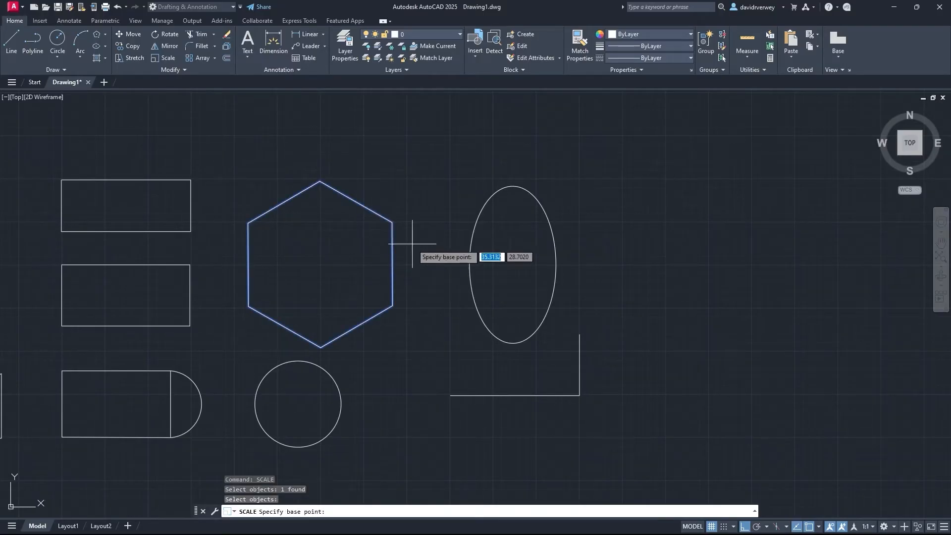
pyautogui.click(320, 264)
pyautogui.scroll(-3, 572, 193)
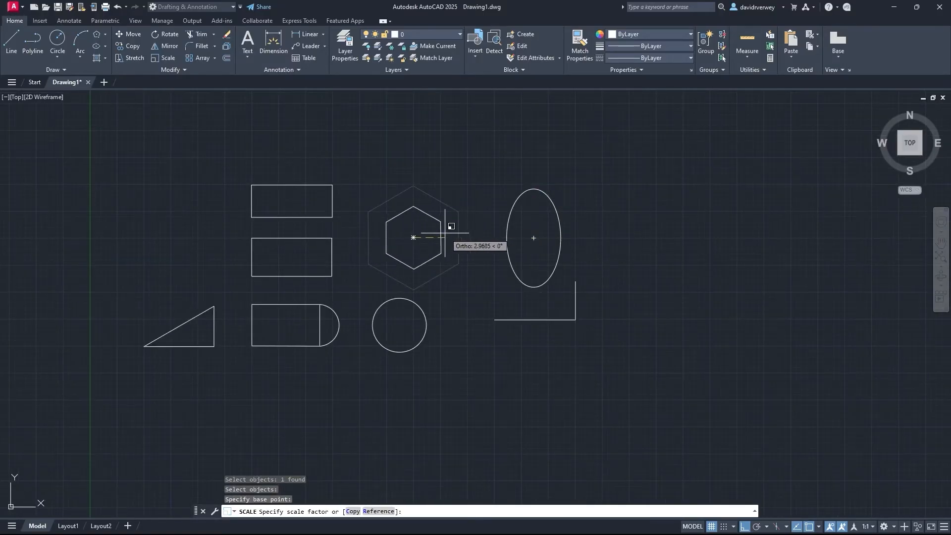
pyautogui.click(446, 232)
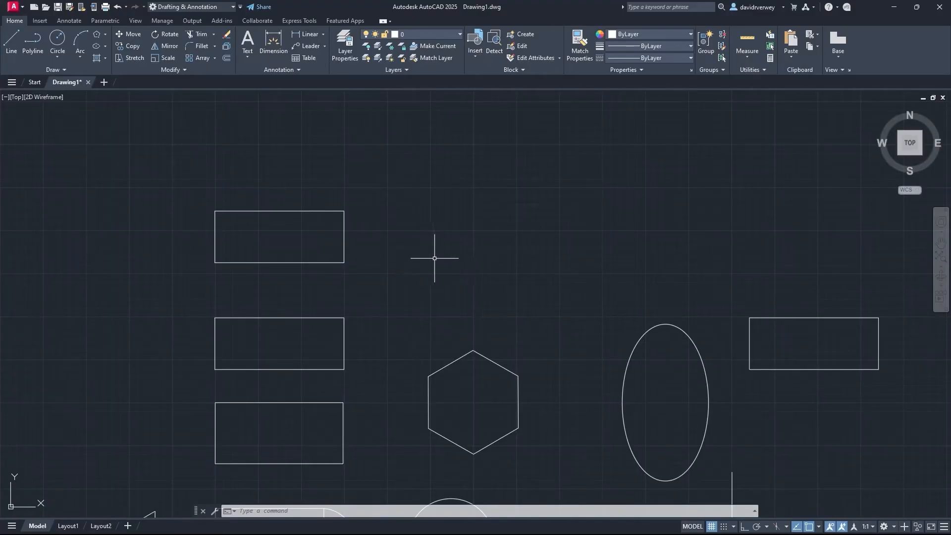
# Step: Mirror the uppermost rectangle about its right edge and keep the source rectangle
pyautogui.moveTo(452, 281); pyautogui.dragTo(436, 234, button='middle')
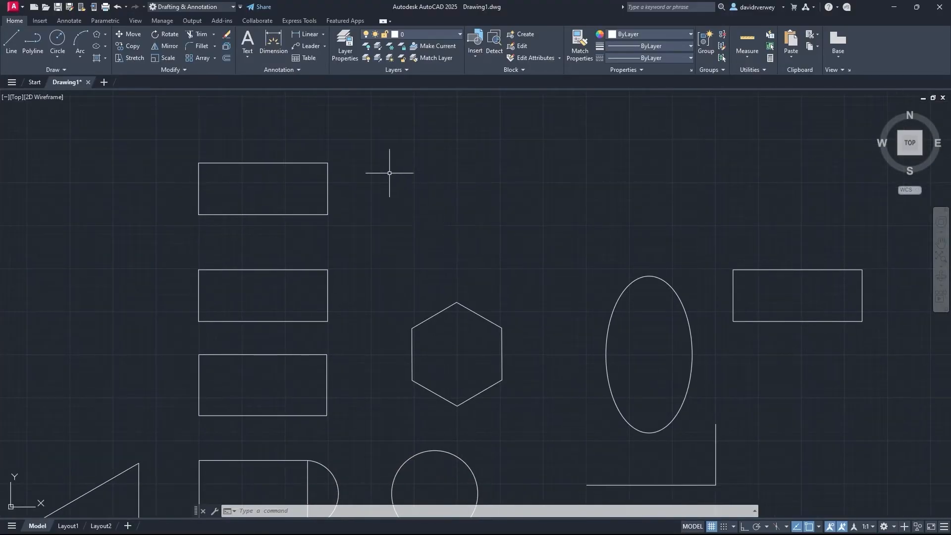
pyautogui.click(169, 45)
pyautogui.click(328, 215)
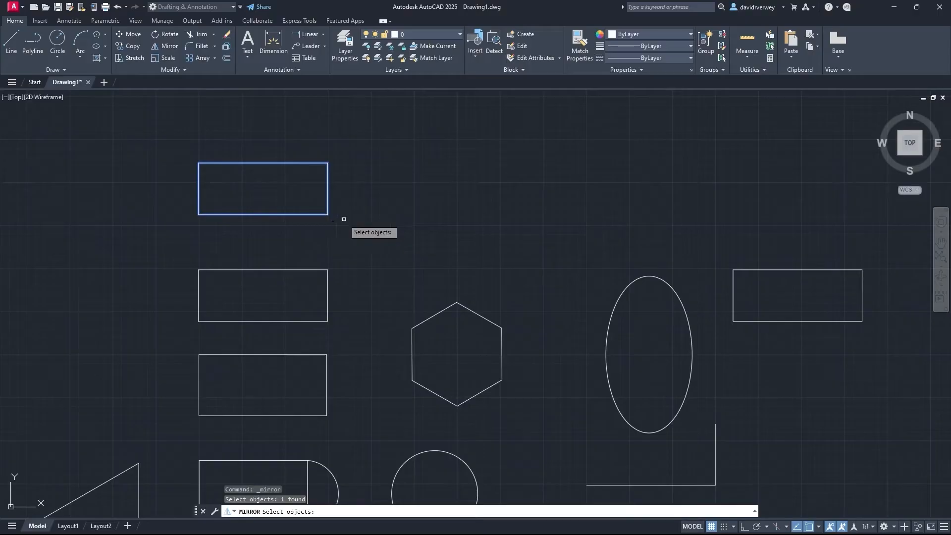
pyautogui.press('Return')
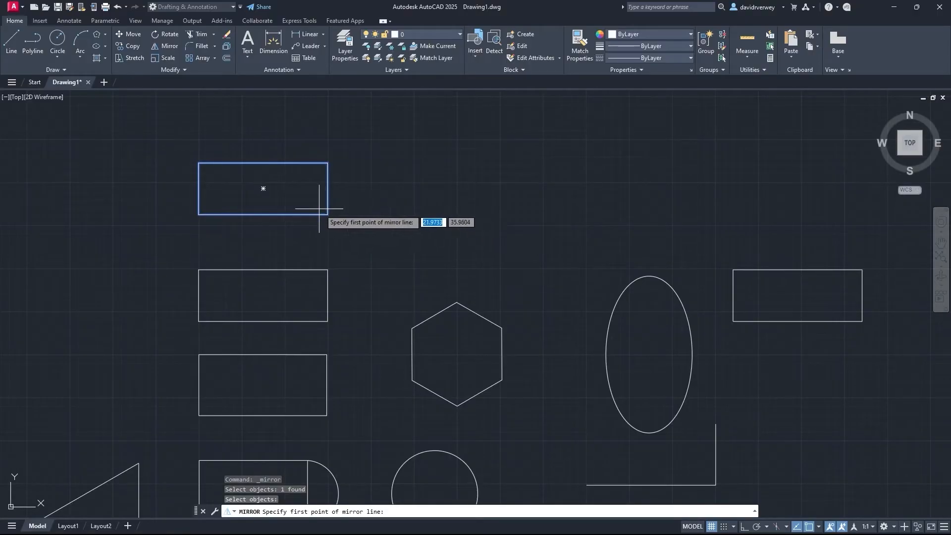
pyautogui.click(328, 215)
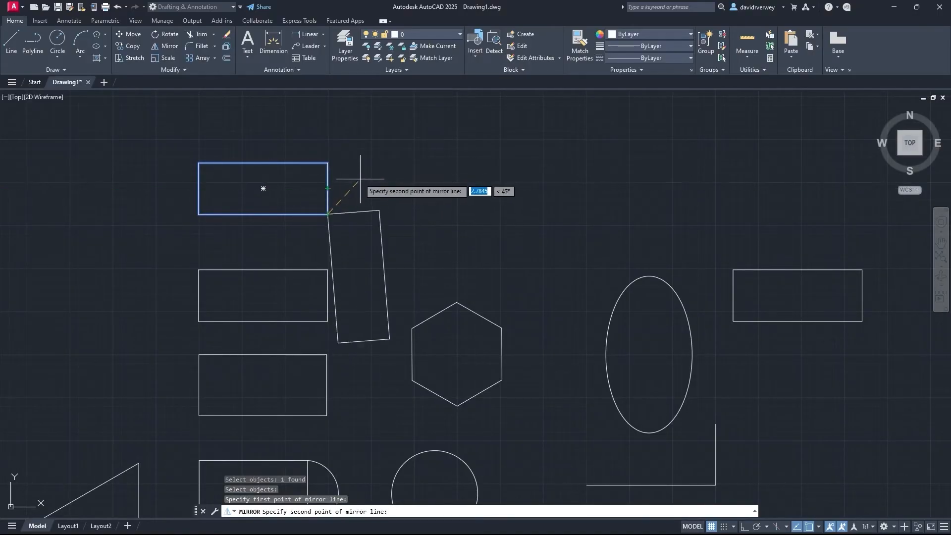
pyautogui.click(327, 163)
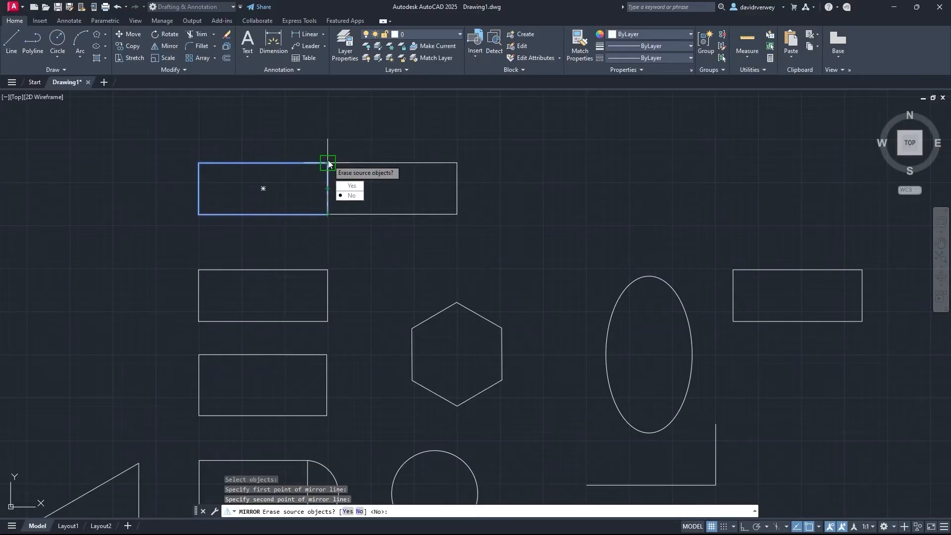
pyautogui.click(353, 196)
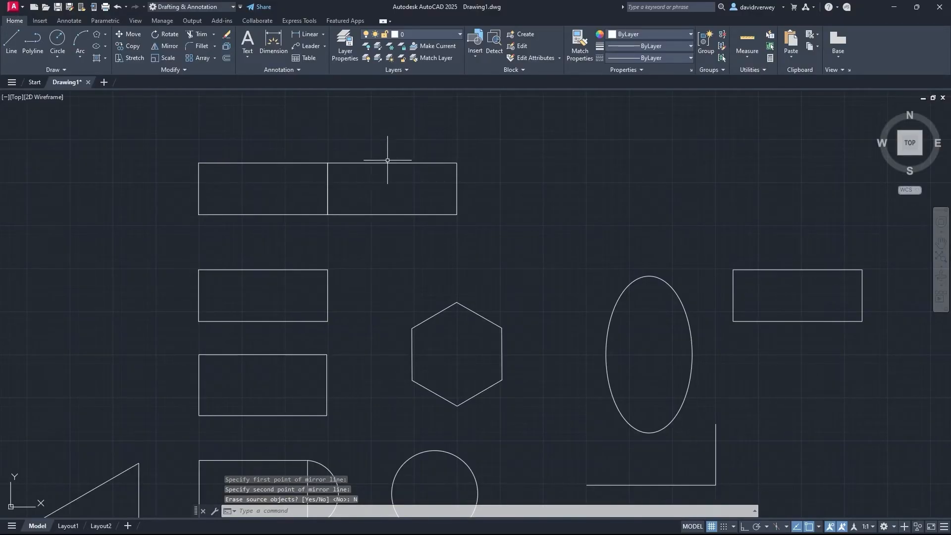
pyautogui.moveTo(374, 186); pyautogui.dragTo(377, 195, button='middle')
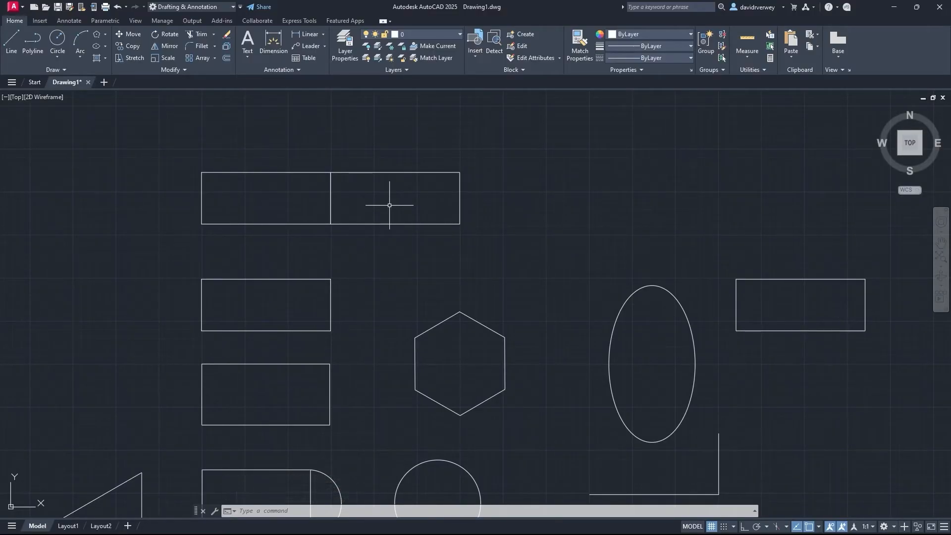
# Step: Scale the rectangle beside the ellipse by a factor of 4 about its lower-left corner
pyautogui.moveTo(570, 251); pyautogui.dragTo(525, 217, button='middle')
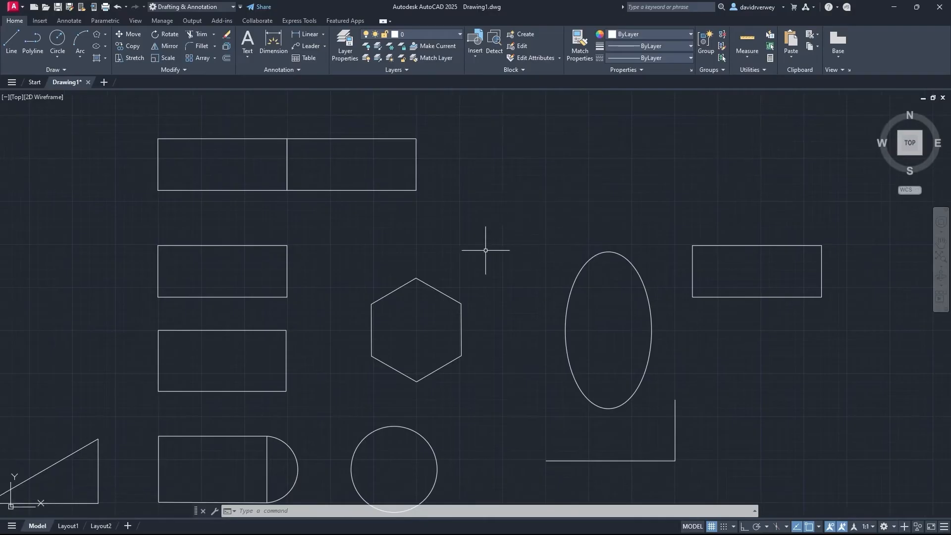
pyautogui.click(159, 56)
pyautogui.moveTo(585, 188); pyautogui.dragTo(330, 175, button='middle')
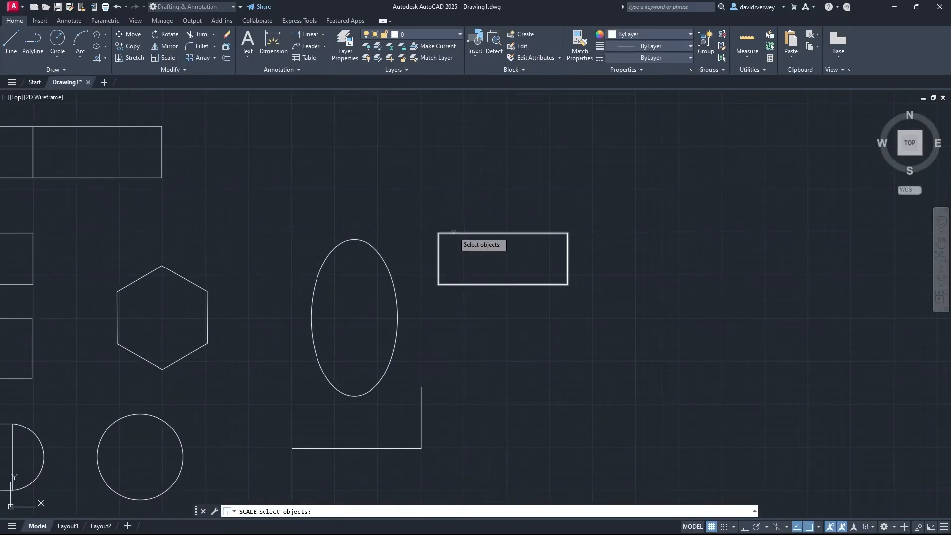
pyautogui.click(453, 232)
pyautogui.press('Return')
pyautogui.click(439, 285)
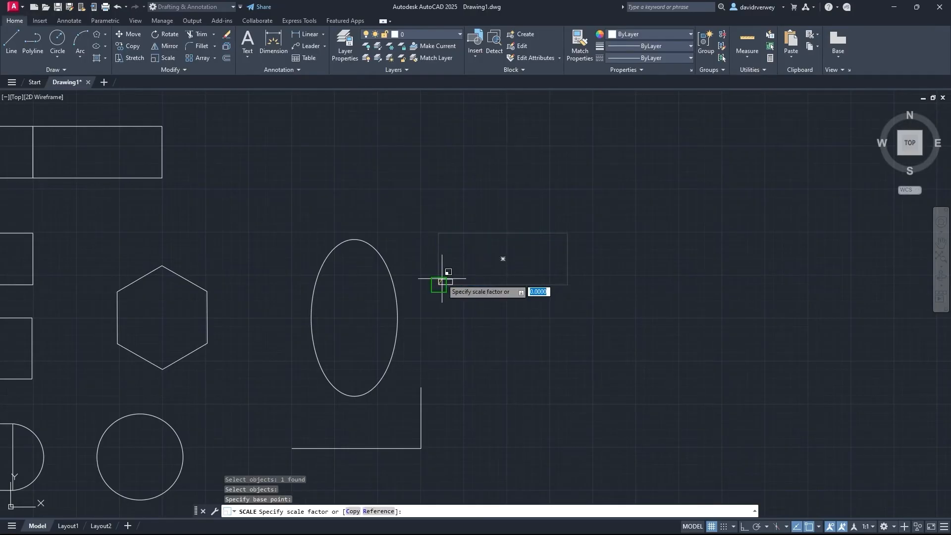
pyautogui.moveTo(648, 153); pyautogui.dragTo(403, 244, button='middle')
pyautogui.scroll(-2, 378, 269)
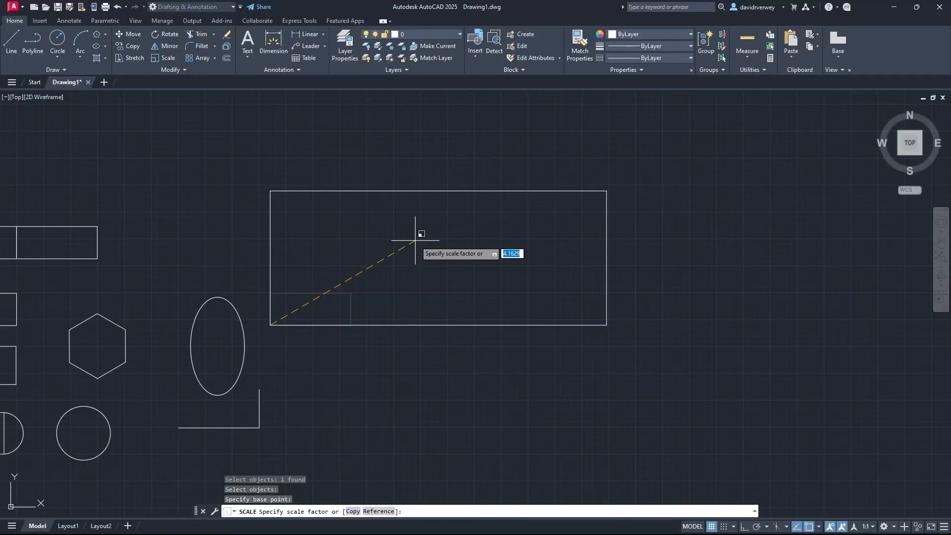
pyautogui.write('4')
pyautogui.press('Return')
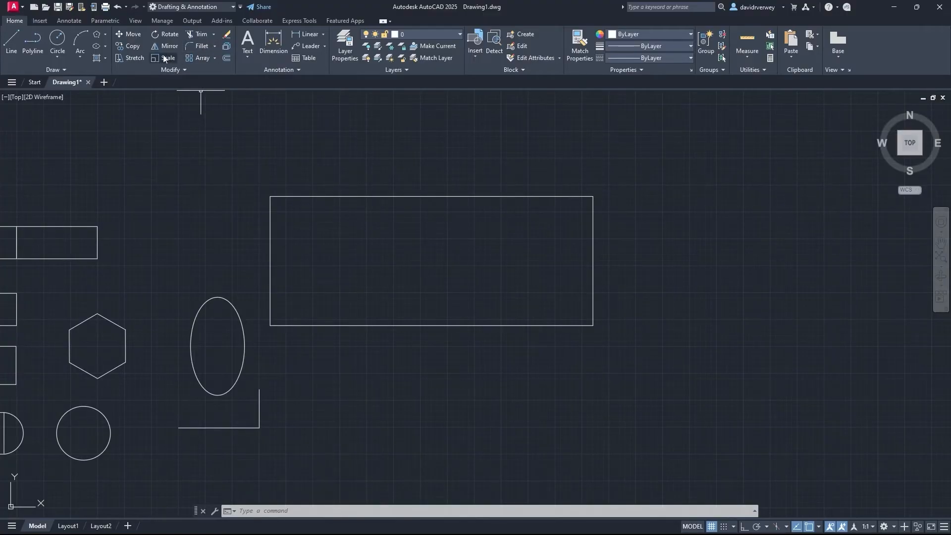
# Step: Use Stretch to shift the horizontal line below the ellipse, from its left endpoint to a point beneath the large rectangle
pyautogui.click(133, 58)
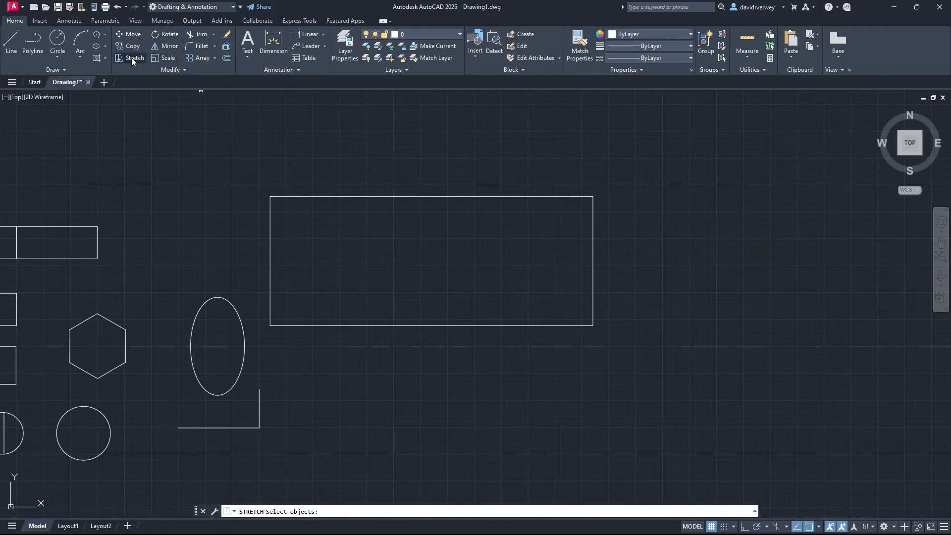
pyautogui.moveTo(198, 233); pyautogui.dragTo(397, 141, button='middle')
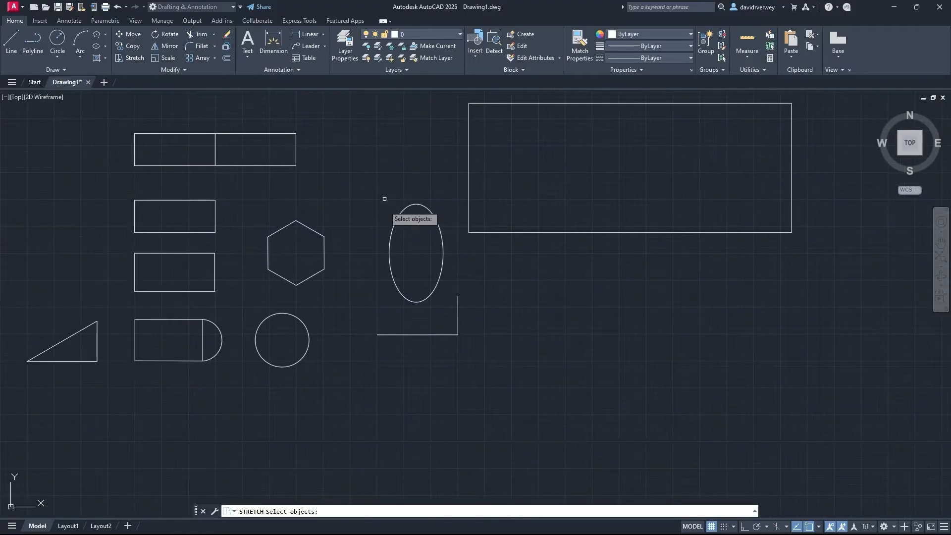
pyautogui.click(434, 334)
pyautogui.press('Return')
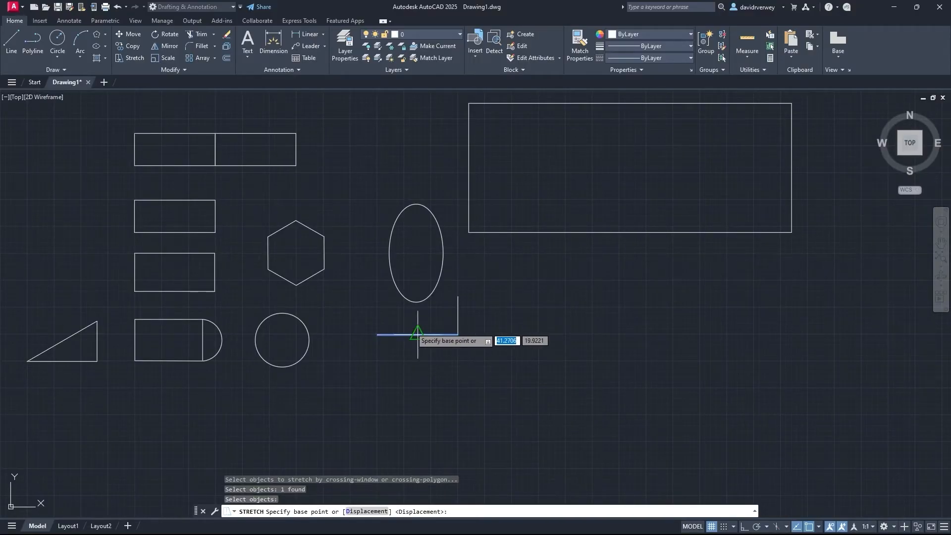
pyautogui.click(377, 334)
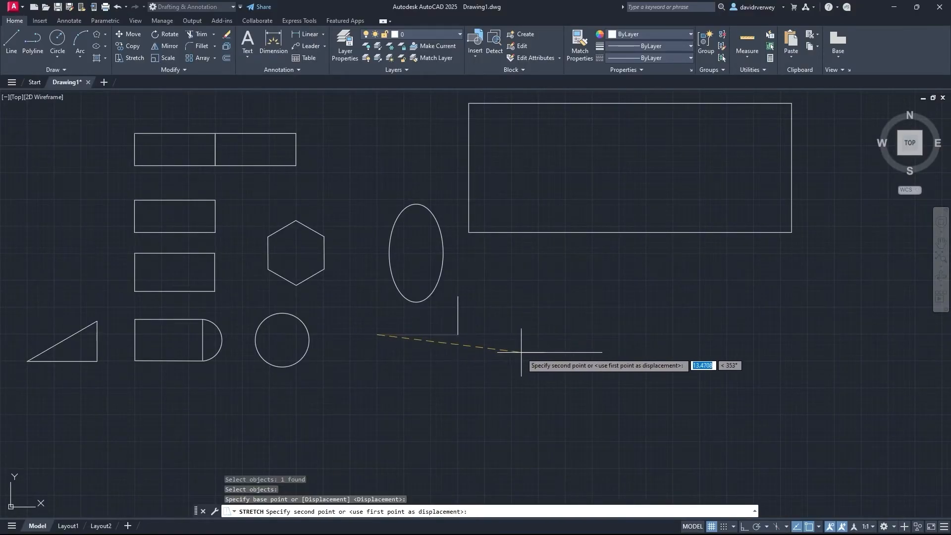
pyautogui.click(652, 333)
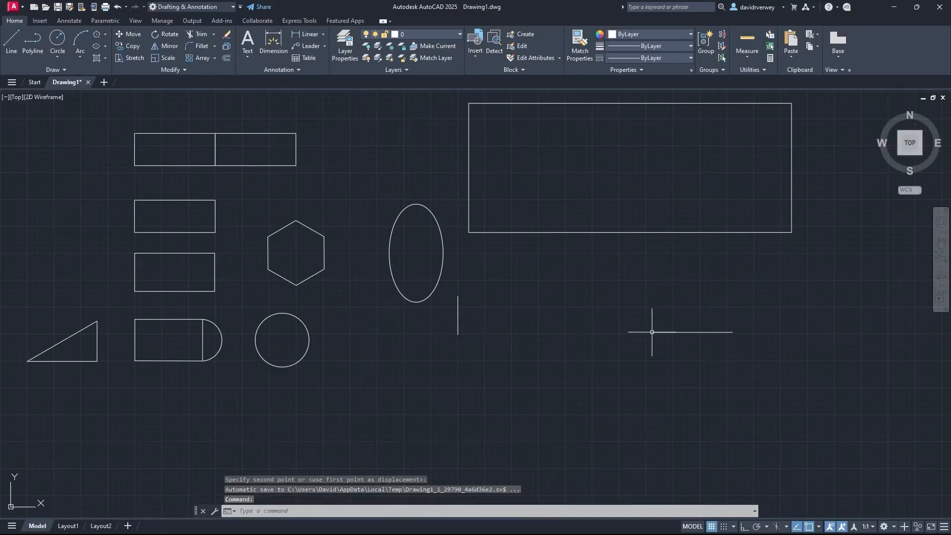
pyautogui.moveTo(599, 362); pyautogui.dragTo(527, 376, button='middle')
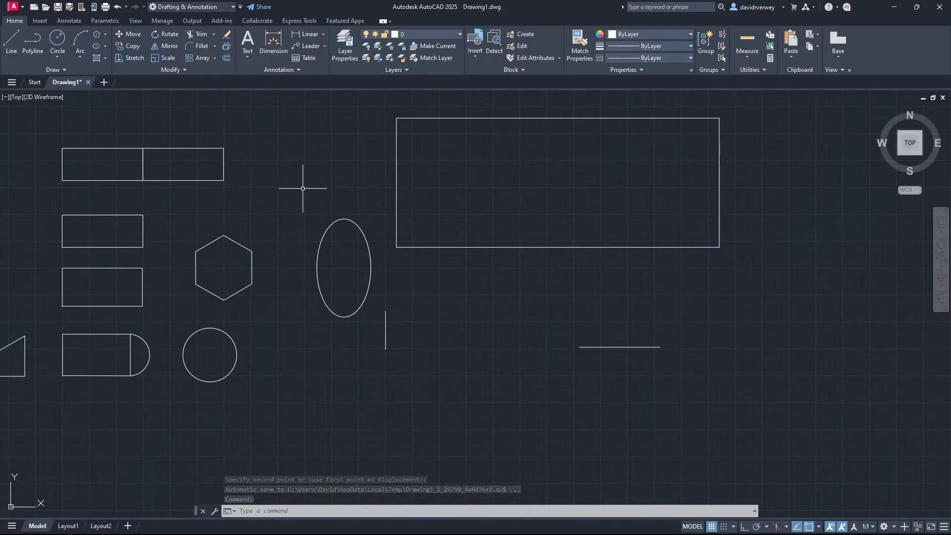
# Step: Trim away the left side of the large rectangle with the TR command
pyautogui.click(186, 70)
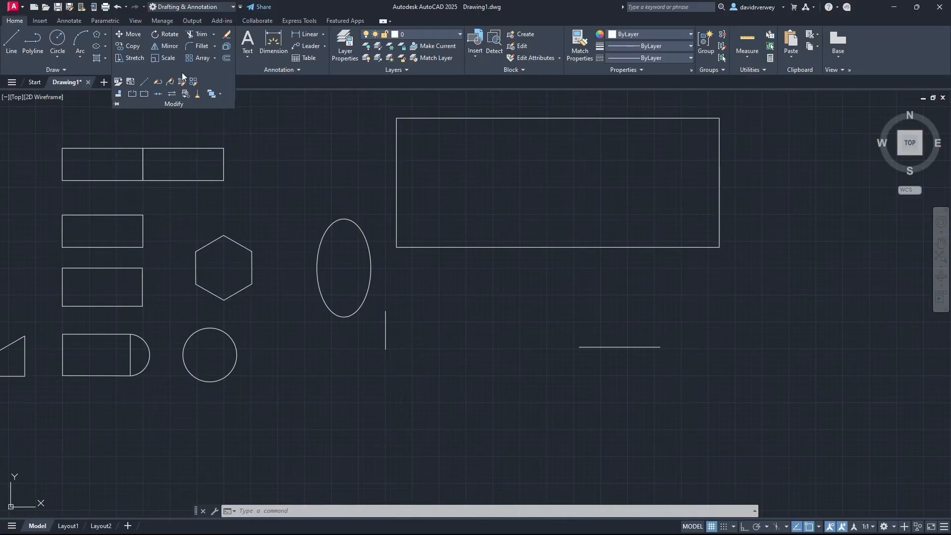
pyautogui.press('Escape')
pyautogui.moveTo(333, 140)
pyautogui.mouseDown(button='middle')
pyautogui.moveTo(235, 207)
pyautogui.moveTo(230, 230)
pyautogui.mouseUp(button='middle')
pyautogui.moveTo(378, 233); pyautogui.dragTo(354, 249, button='middle')
pyautogui.write('tr')
pyautogui.press('Return')
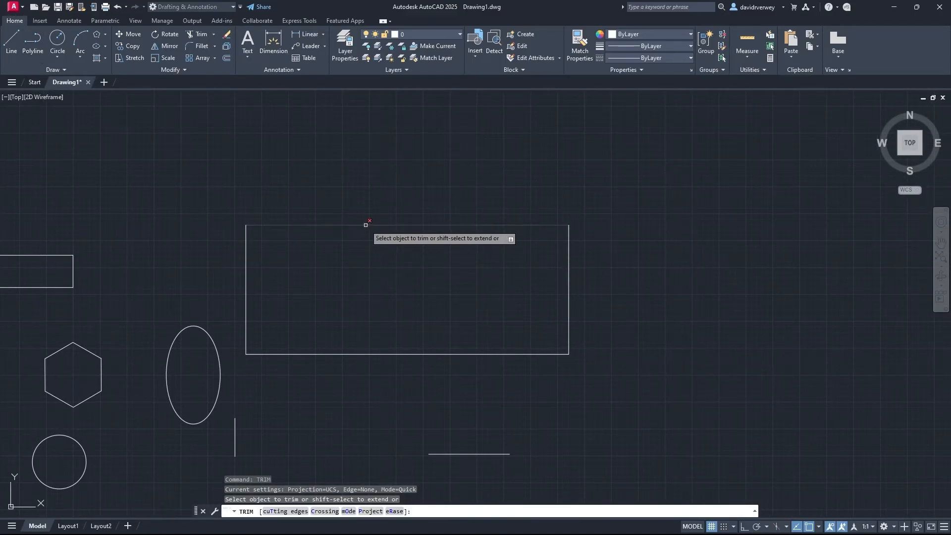
pyautogui.scroll(4, 324, 355)
pyautogui.scroll(-3, 323, 355)
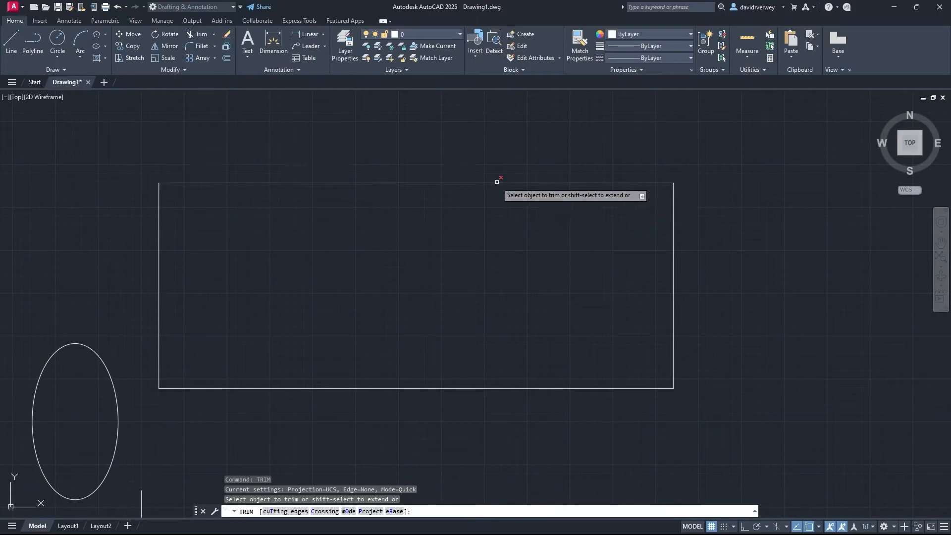
pyautogui.click(159, 254)
pyautogui.moveTo(179, 218)
pyautogui.mouseDown(button='middle')
pyautogui.moveTo(364, 227)
pyautogui.moveTo(459, 243)
pyautogui.mouseUp(button='middle')
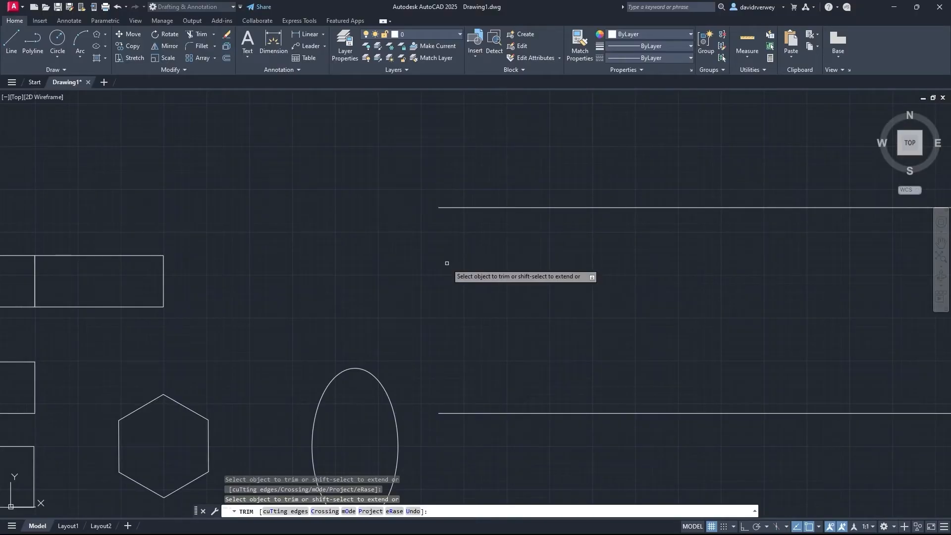
pyautogui.moveTo(627, 279); pyautogui.dragTo(400, 315, button='middle')
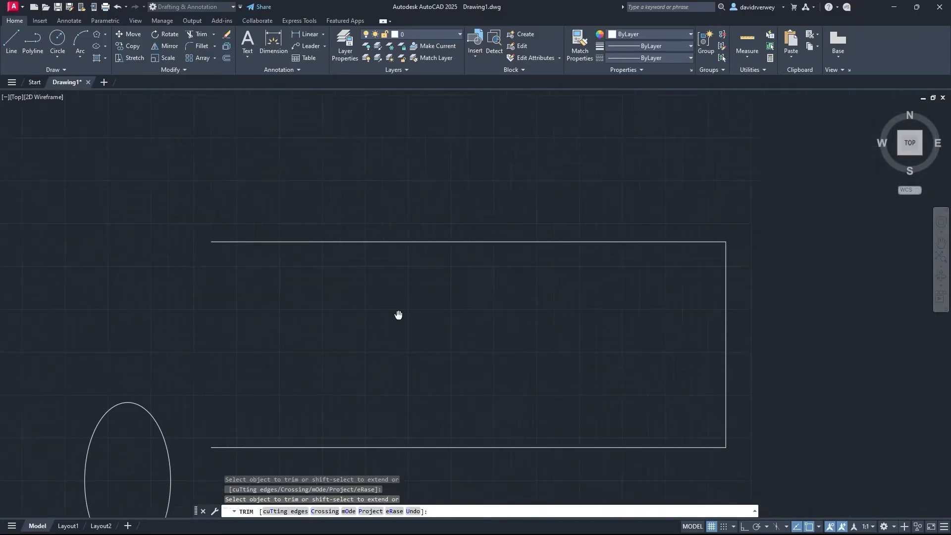
pyautogui.press('Escape')
# Step: Draw a short, nearly vertical line on the open rectangle's upper edge and stretch its lower end past the edge
pyautogui.click(16, 53)
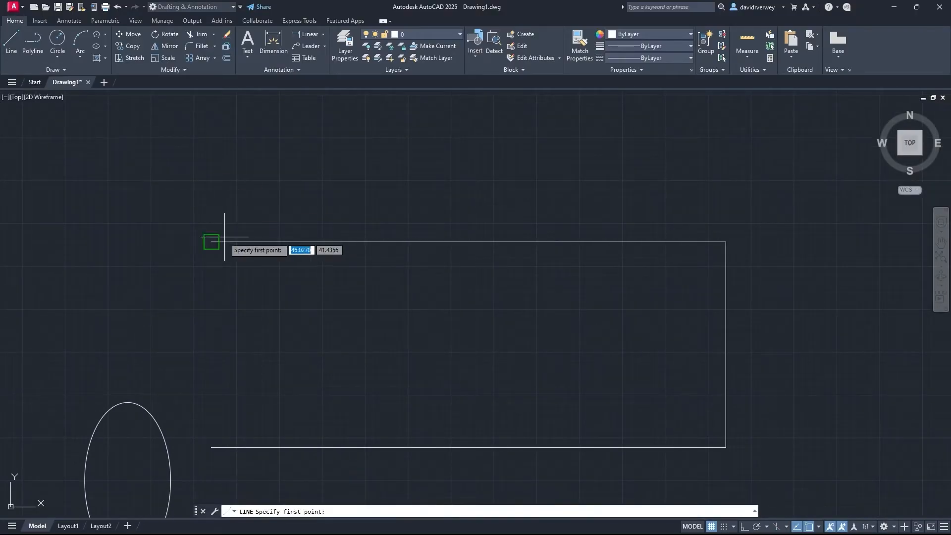
pyautogui.click(409, 242)
pyautogui.press('Escape')
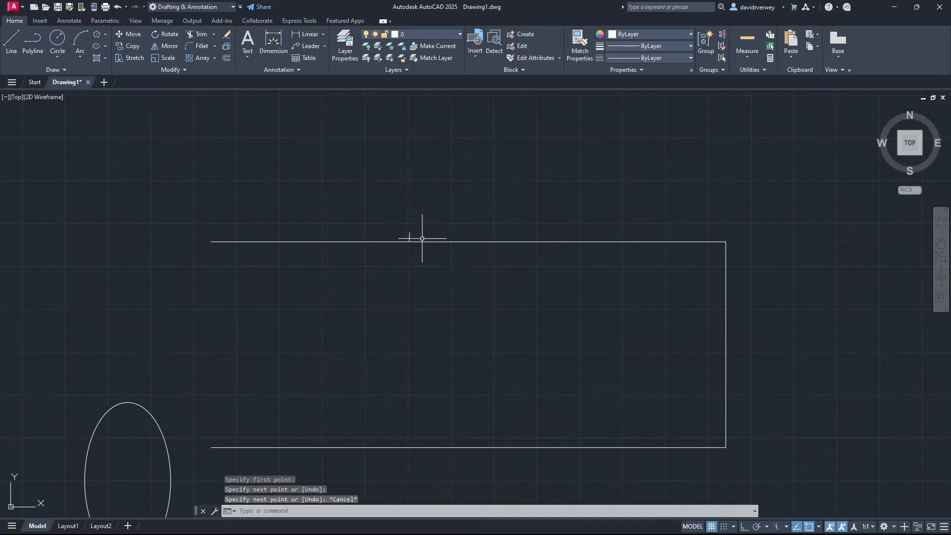
pyautogui.click(410, 237)
pyautogui.scroll(3, 410, 237)
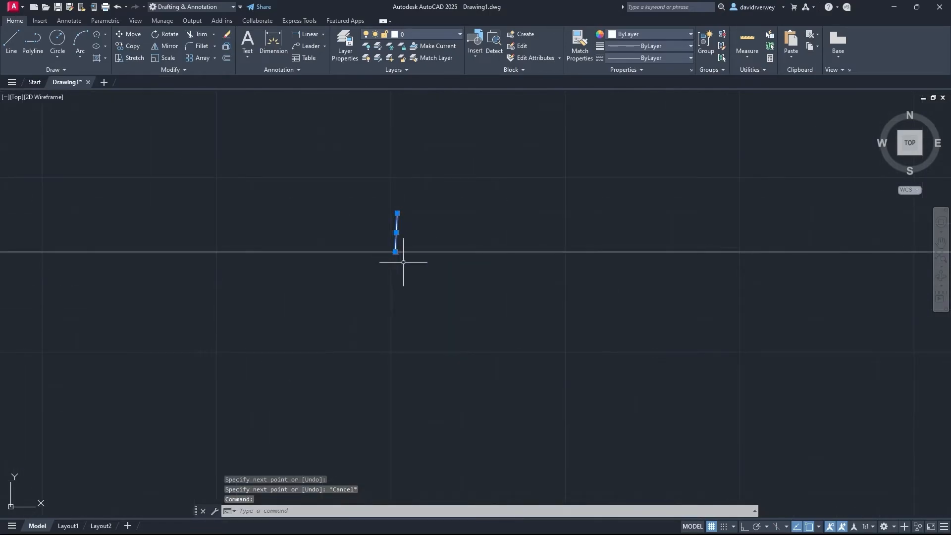
pyautogui.click(397, 253)
pyautogui.click(395, 252)
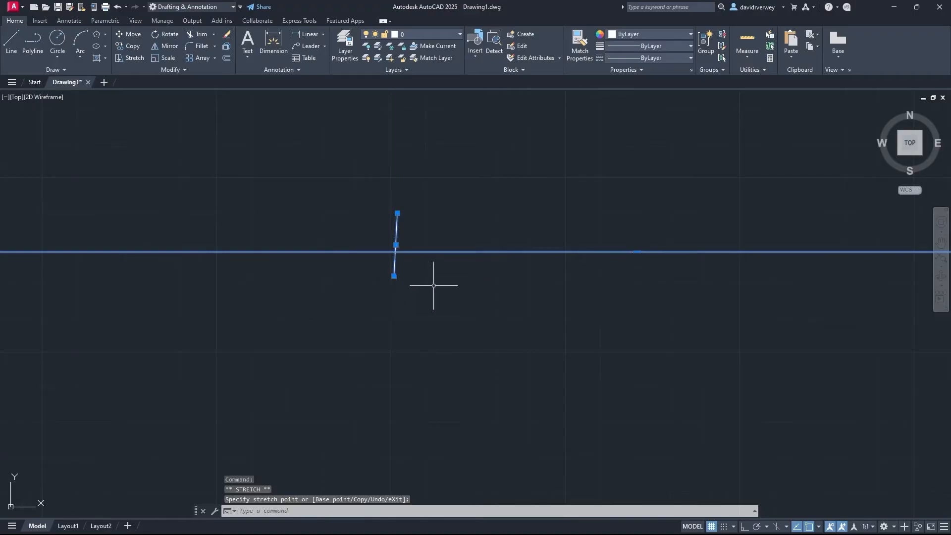
pyautogui.press('Escape')
# Step: Trim off the short line's part below the rectangle's upper edge, and remove its remaining part above the edge
pyautogui.scroll(-3, 440, 287)
pyautogui.press('Return')
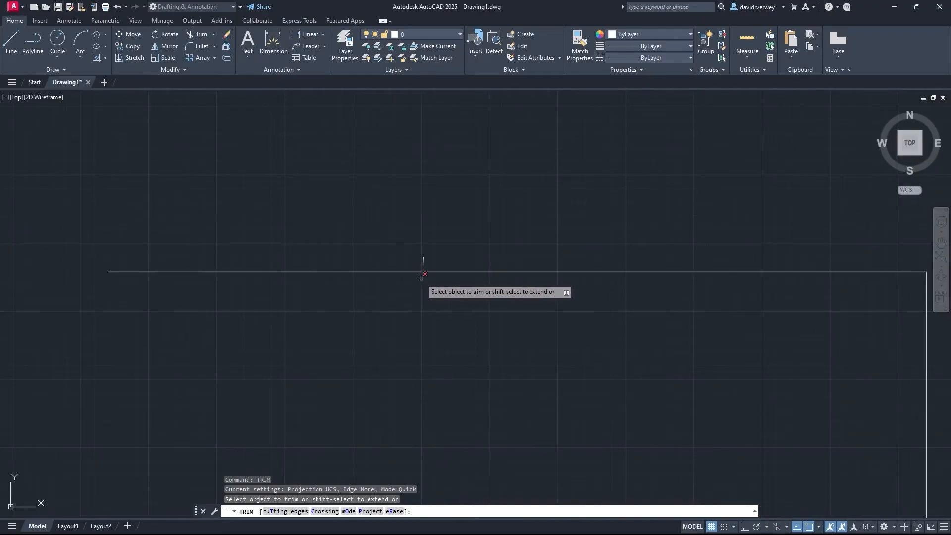
pyautogui.click(423, 276)
pyautogui.click(424, 263)
pyautogui.press('Escape')
pyautogui.scroll(-2, 519, 342)
pyautogui.moveTo(509, 338); pyautogui.dragTo(464, 299, button='middle')
pyautogui.moveTo(473, 337); pyautogui.dragTo(459, 312, button='middle')
pyautogui.press('F5')
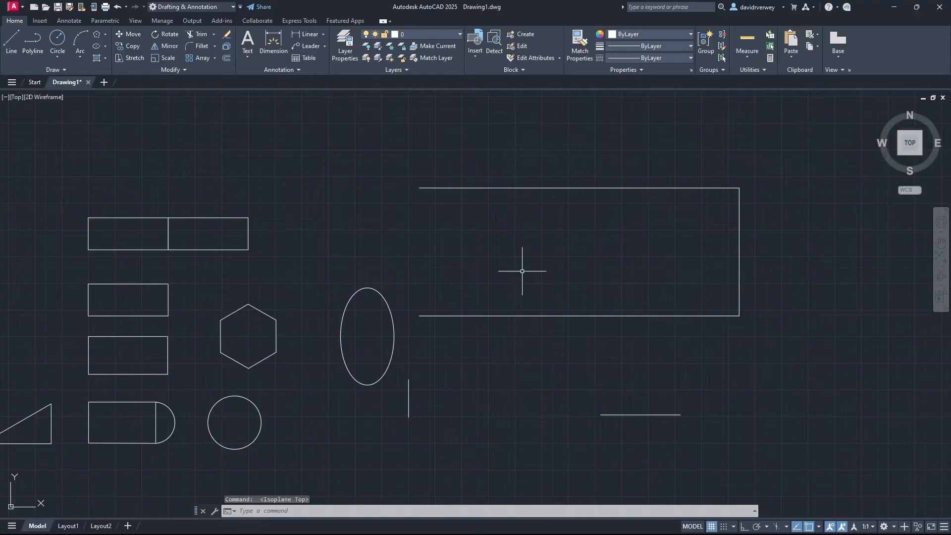
pyautogui.rightClick(563, 257)
pyautogui.click(444, 280)
pyautogui.click(425, 261)
pyautogui.moveTo(533, 312); pyautogui.dragTo(573, 246, button='middle')
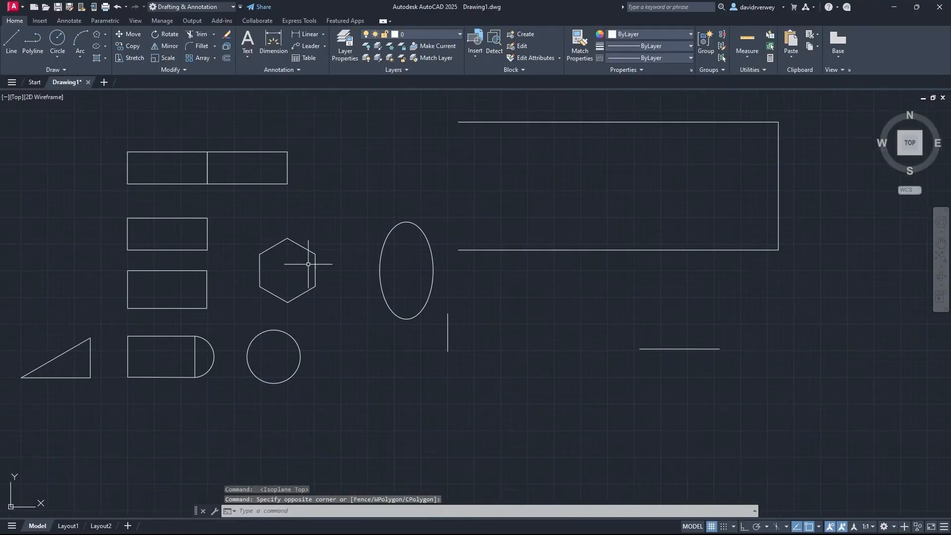
# Step: Select all the shapes with a left-to-right window selection and clear the selection
pyautogui.moveTo(71, 122); pyautogui.dragTo(131, 155, button='middle')
pyautogui.click(77, 115)
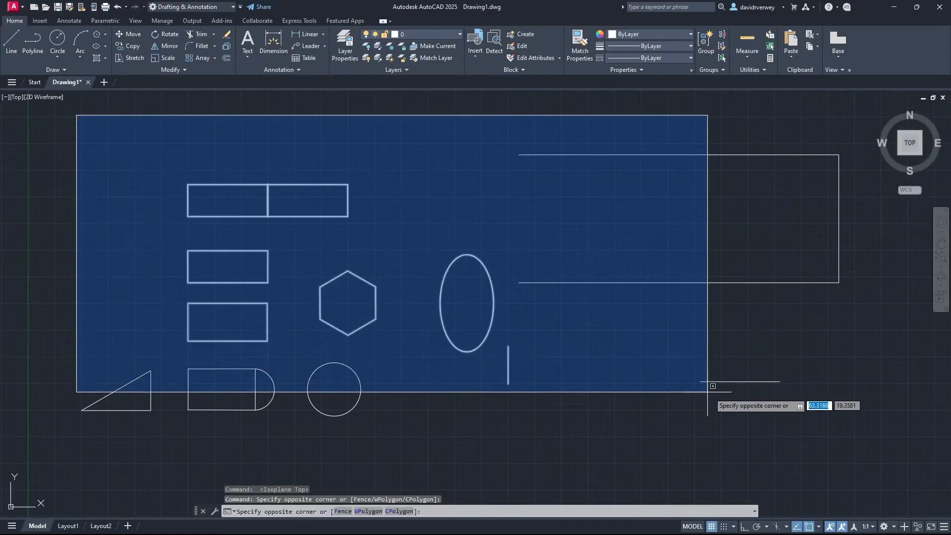
pyautogui.click(859, 443)
pyautogui.press('Escape')
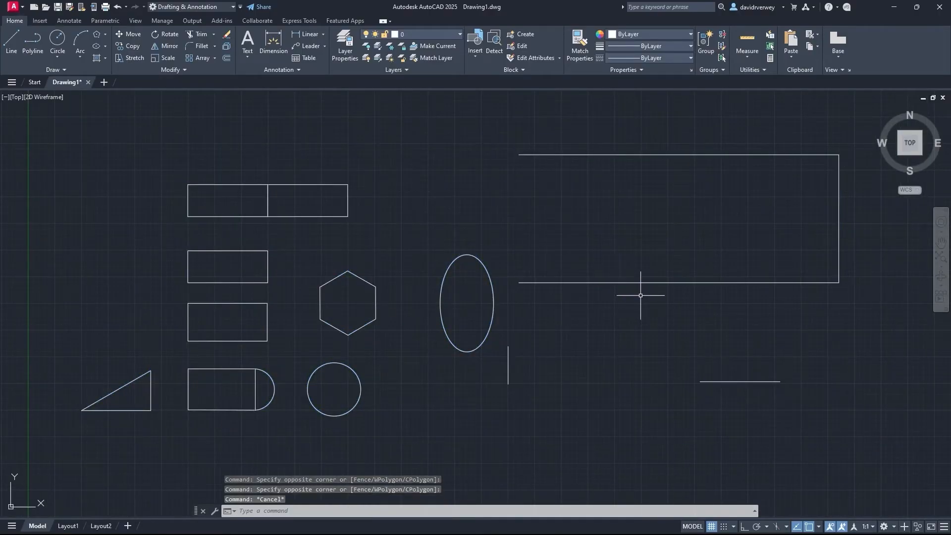
# Step: Try a right-to-left crossing selection over the shapes and a freehand selection between them, cancelling both
pyautogui.click(839, 410)
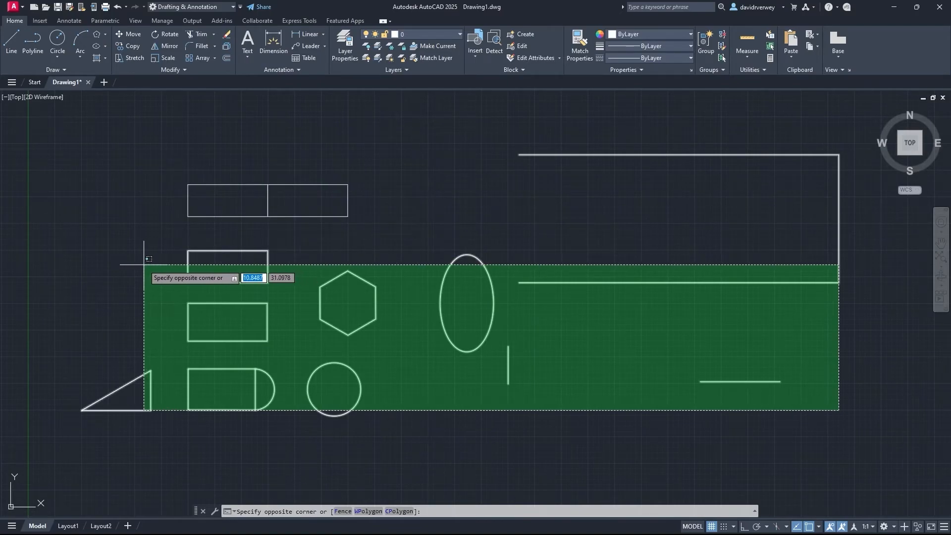
pyautogui.press('Escape')
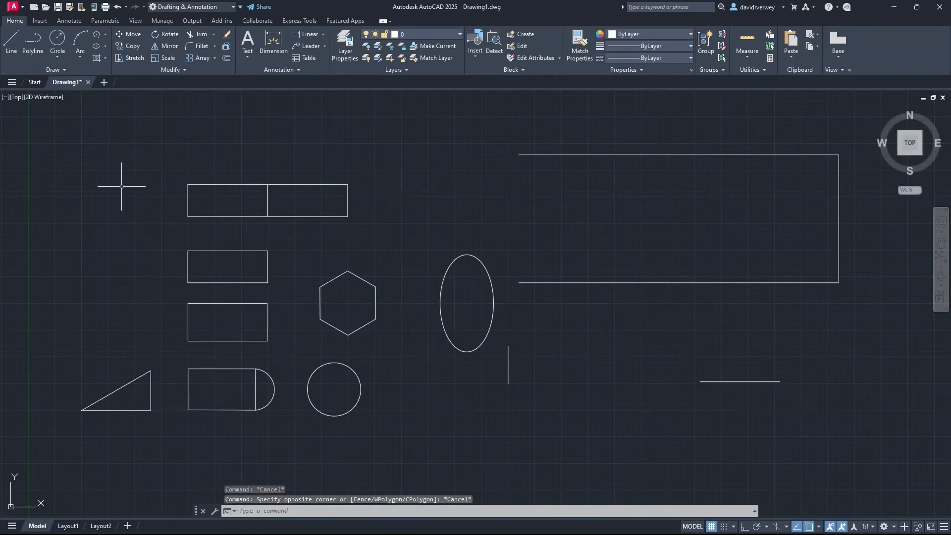
pyautogui.moveTo(405, 244)
pyautogui.mouseDown()
pyautogui.moveTo(446, 187)
pyautogui.moveTo(563, 121)
pyautogui.moveTo(853, 147)
pyautogui.moveTo(849, 404)
pyautogui.moveTo(382, 436)
pyautogui.moveTo(68, 427)
pyautogui.moveTo(120, 162)
pyautogui.moveTo(501, 117)
pyautogui.moveTo(518, 125)
pyautogui.mouseUp()
pyautogui.press('Escape')
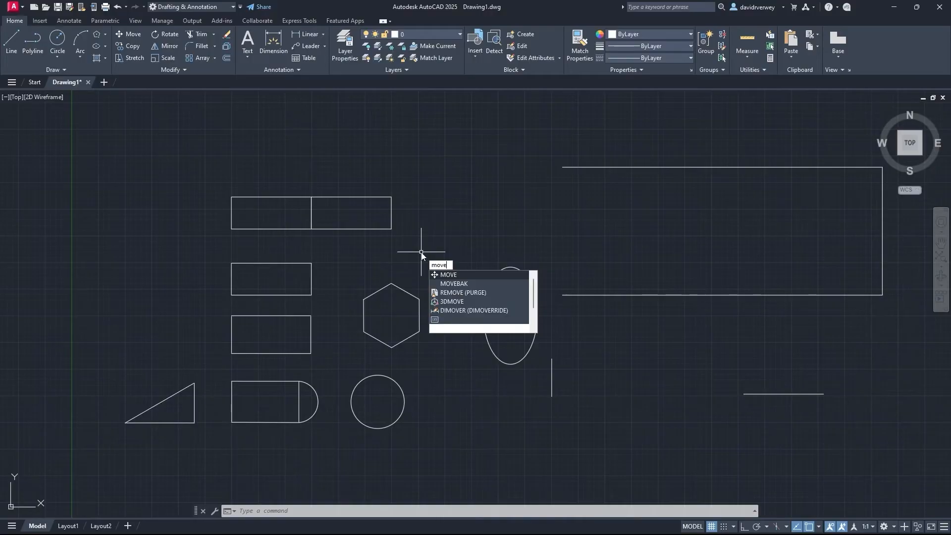
# Step: Move the two separate rectangles and the hexagon straight up, above the joined rectangles, using the hexagon's centre as base point
pyautogui.press('Return')
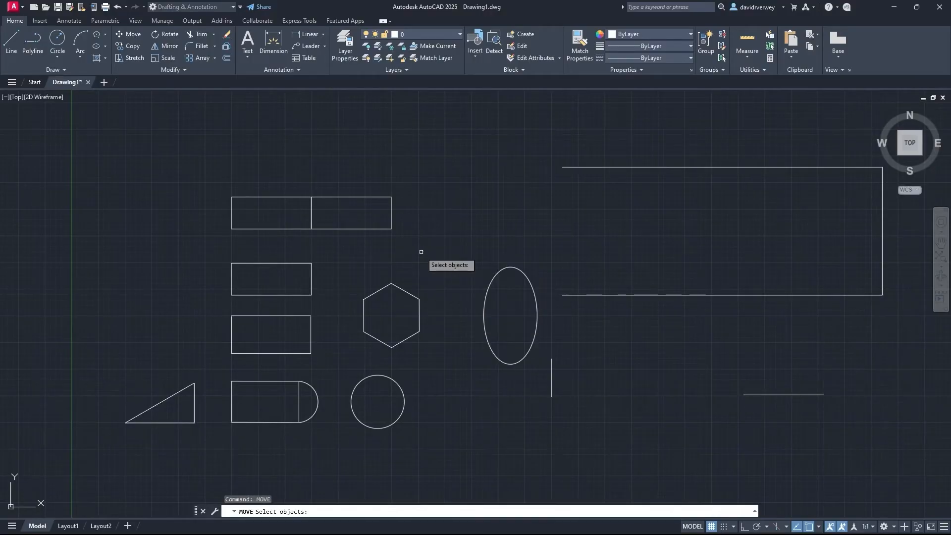
pyautogui.click(311, 270)
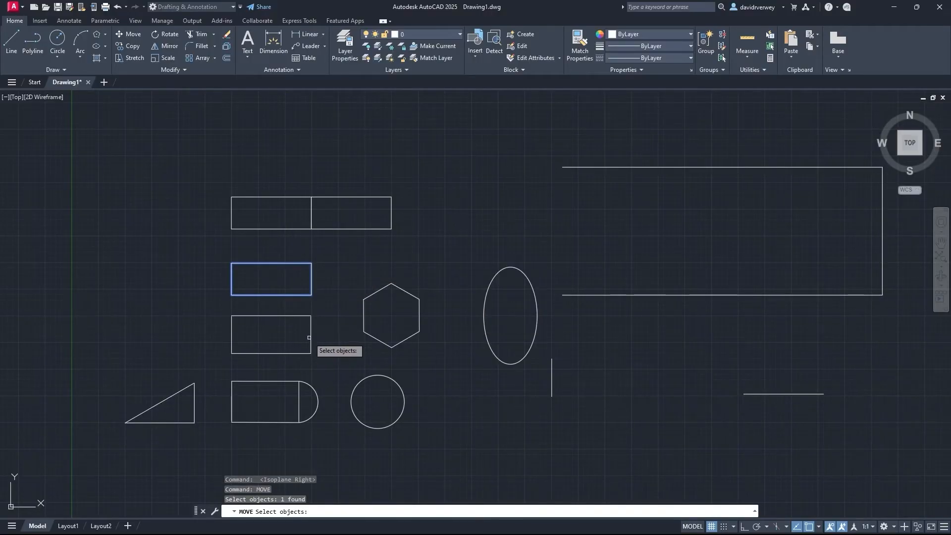
pyautogui.click(309, 337)
pyautogui.click(362, 320)
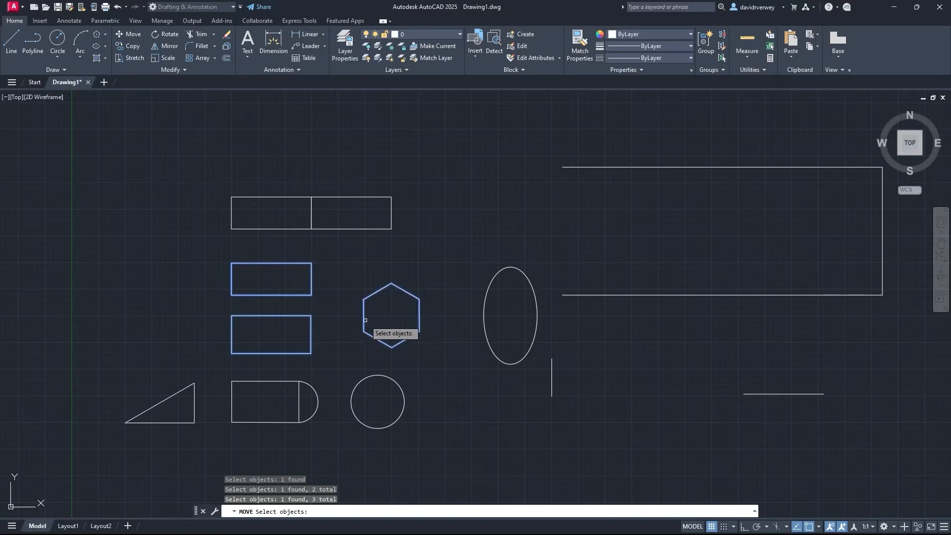
pyautogui.press('Return')
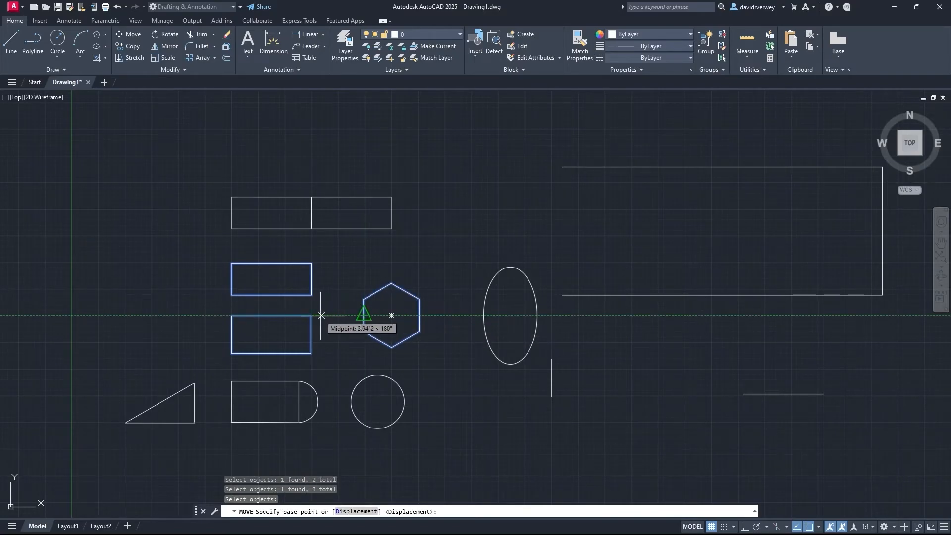
pyautogui.click(391, 316)
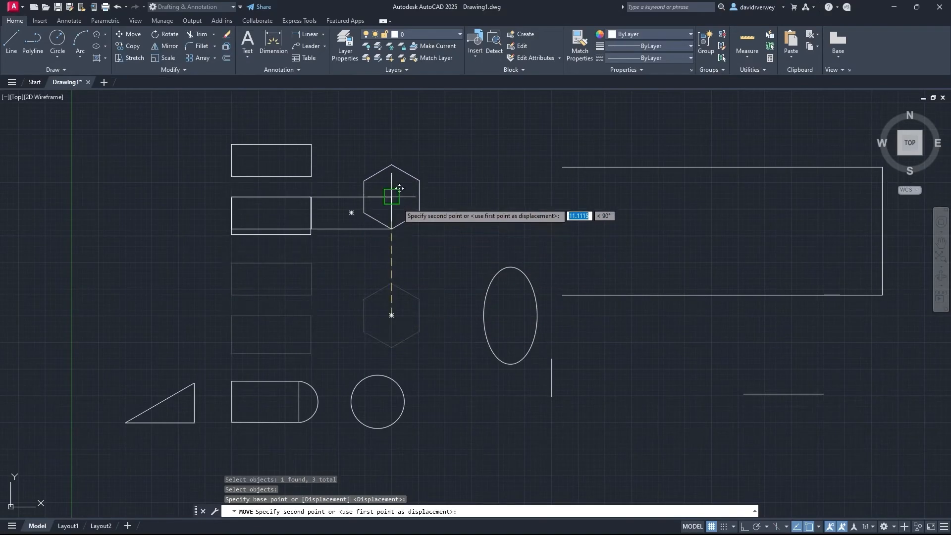
pyautogui.moveTo(380, 112); pyautogui.dragTo(417, 272, button='middle')
pyautogui.click(427, 227)
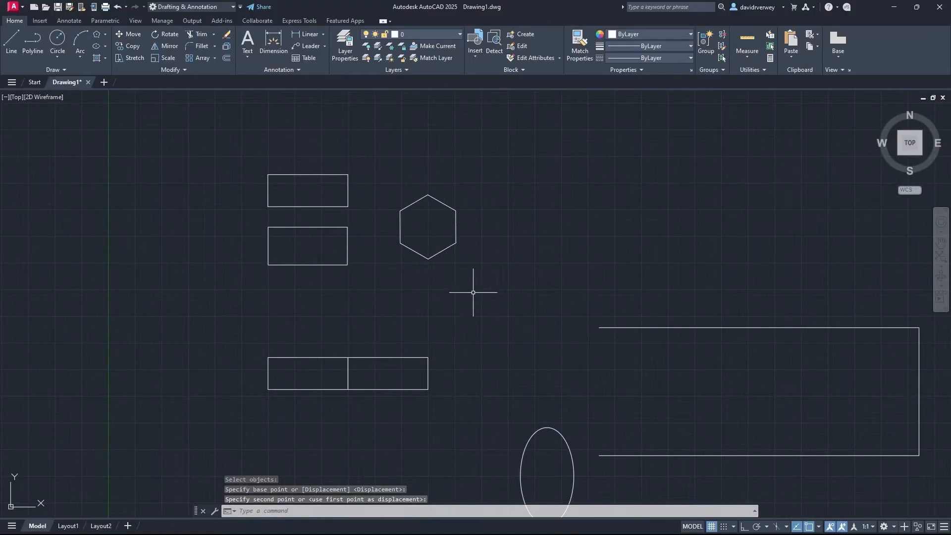
# Step: Rotate the two separate rectangles 90° clockwise about the upper rectangle's centre so they stand upright
pyautogui.click(499, 297)
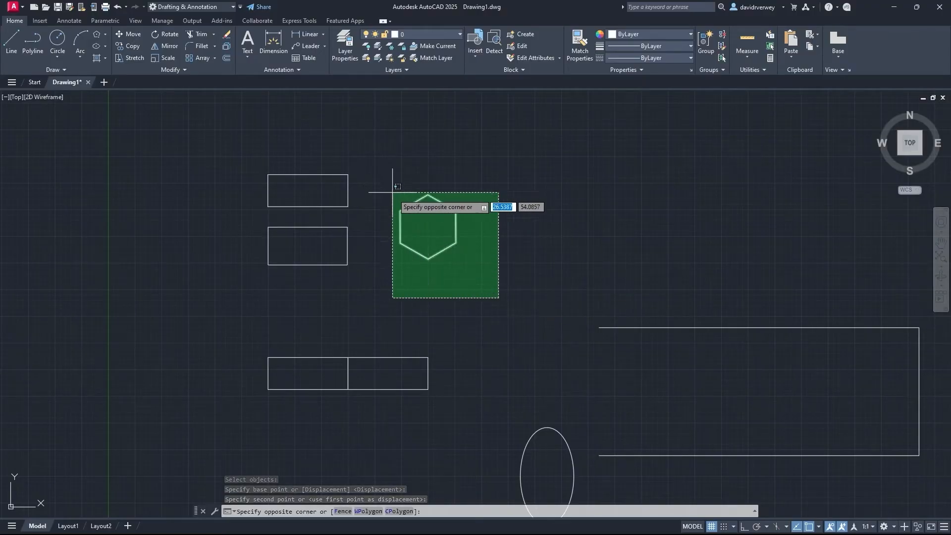
pyautogui.click(376, 267)
pyautogui.click(367, 283)
pyautogui.click(251, 166)
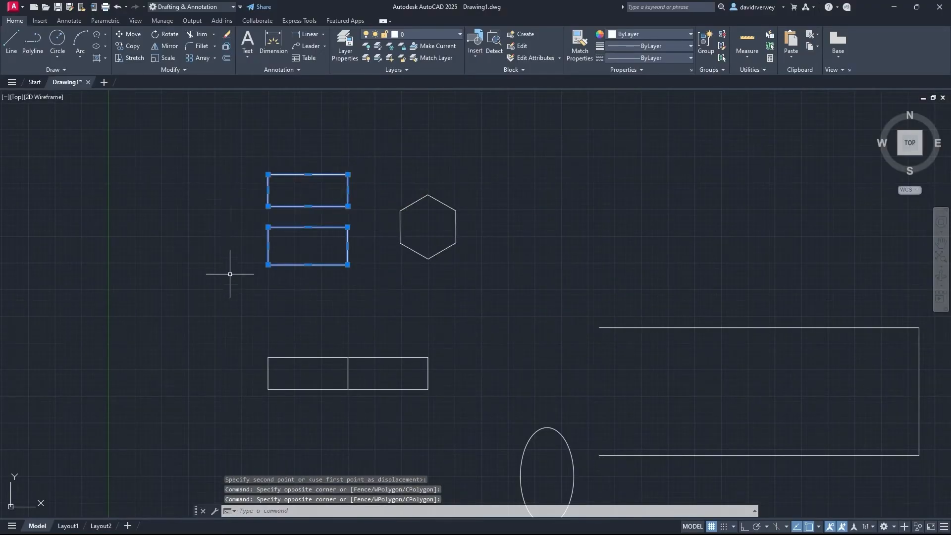
pyautogui.write('rotate')
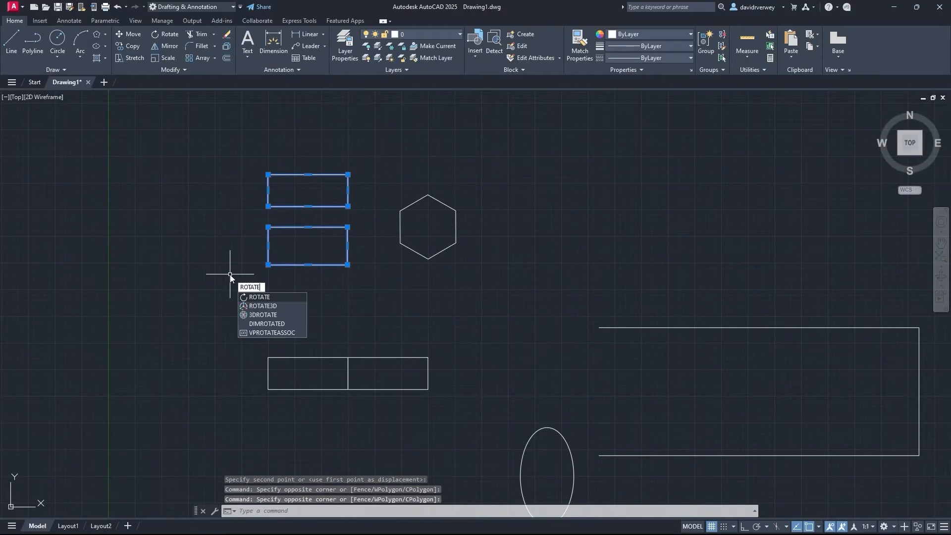
pyautogui.press('Return')
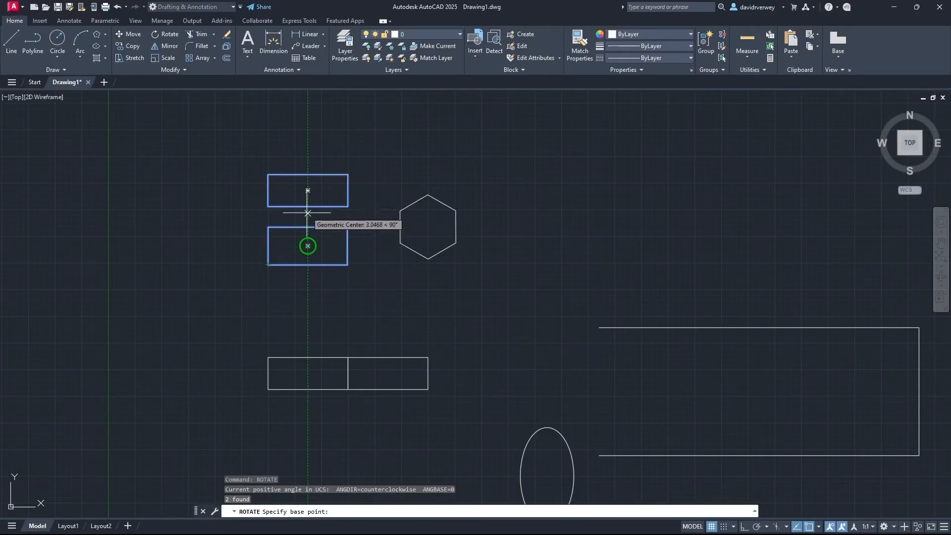
pyautogui.click(308, 191)
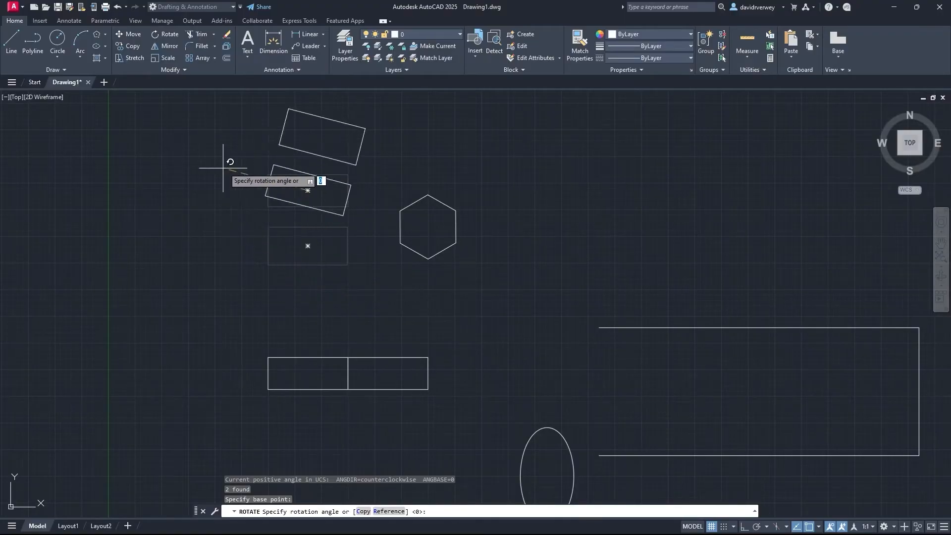
pyautogui.click(304, 293)
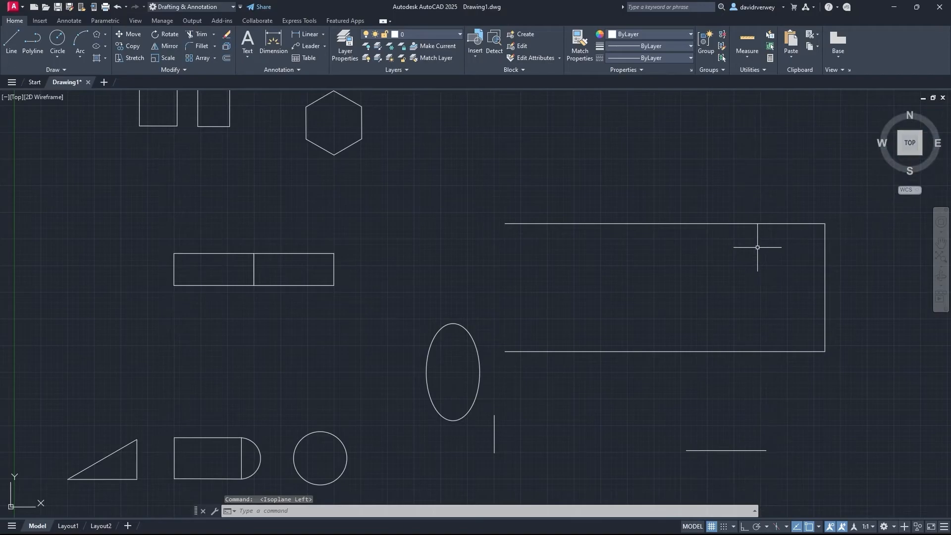
# Step: Pan across the drawing in several directions to examine the shapes, also trying the Pan tool
pyautogui.moveTo(504, 198); pyautogui.dragTo(517, 262, button='middle')
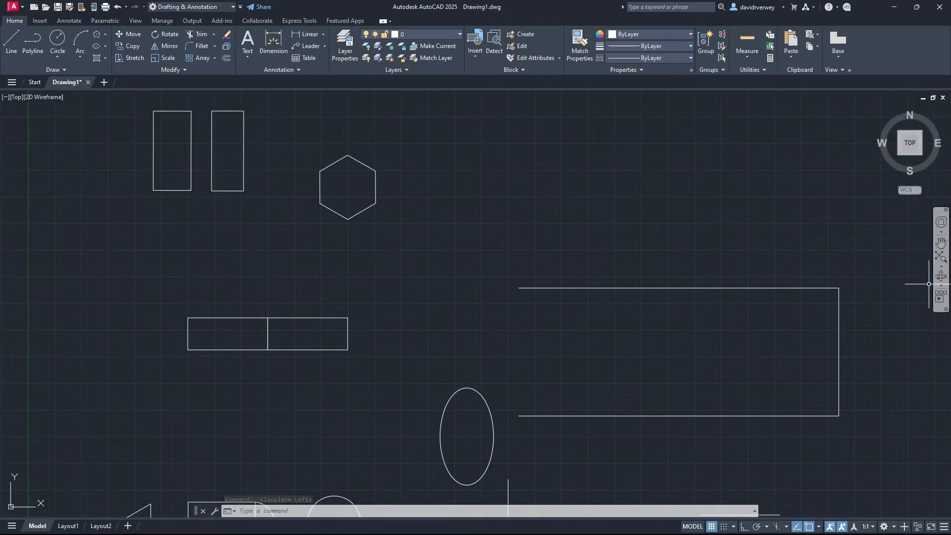
pyautogui.click(941, 243)
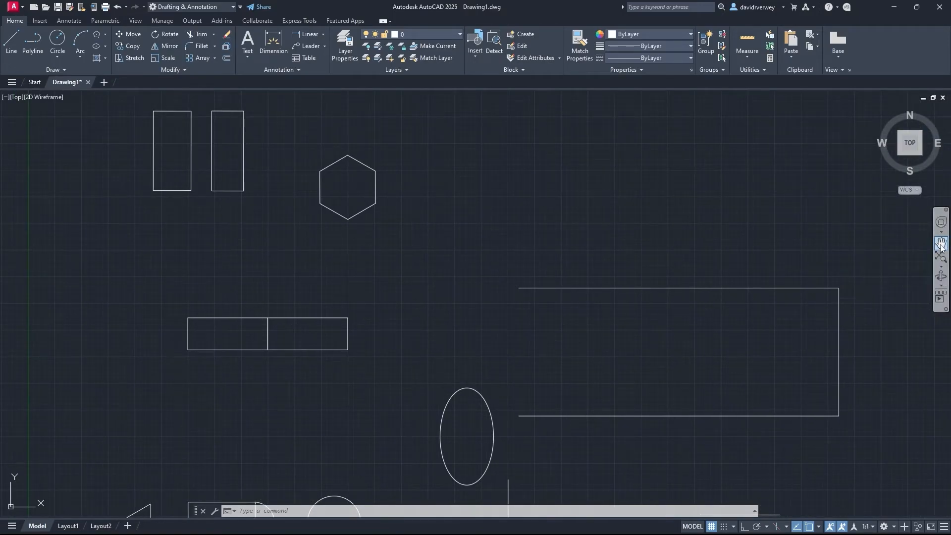
pyautogui.moveTo(445, 243)
pyautogui.mouseDown()
pyautogui.moveTo(555, 148)
pyautogui.moveTo(490, 317)
pyautogui.moveTo(436, 228)
pyautogui.mouseUp()
pyautogui.press('Escape')
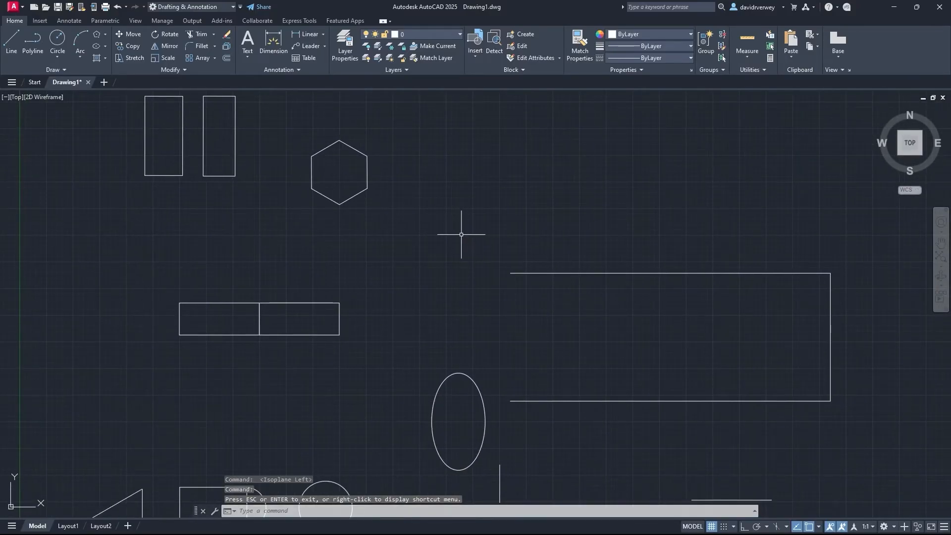
pyautogui.moveTo(461, 235)
pyautogui.mouseDown(button='middle')
pyautogui.moveTo(514, 325)
pyautogui.moveTo(546, 228)
pyautogui.moveTo(605, 320)
pyautogui.mouseUp(button='middle')
pyautogui.moveTo(775, 441)
pyautogui.mouseDown(button='middle')
pyautogui.moveTo(459, 179)
pyautogui.moveTo(288, 286)
pyautogui.mouseUp(button='middle')
pyautogui.moveTo(145, 285)
pyautogui.mouseDown(button='middle')
pyautogui.moveTo(556, 320)
pyautogui.moveTo(570, 341)
pyautogui.mouseUp(button='middle')
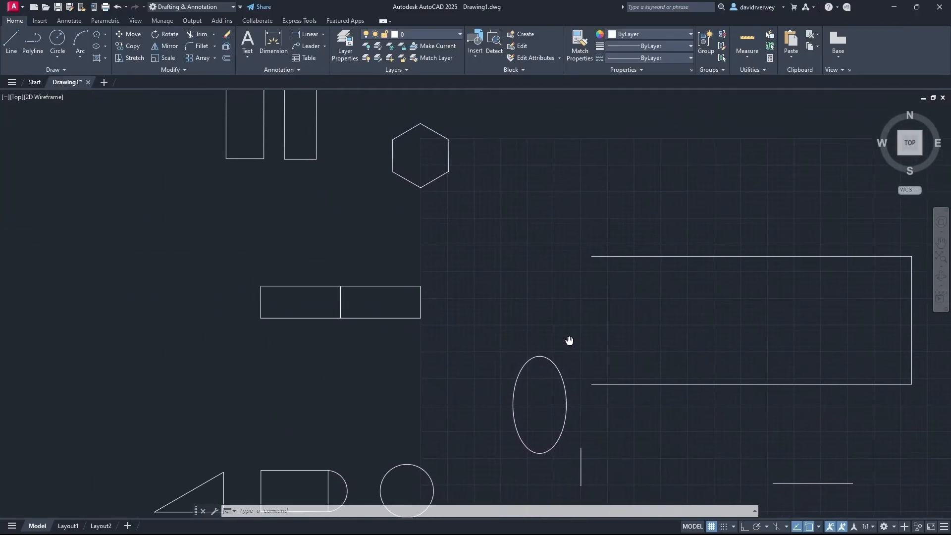
pyautogui.moveTo(558, 303)
pyautogui.mouseDown(button='middle')
pyautogui.moveTo(529, 367)
pyautogui.moveTo(505, 294)
pyautogui.mouseUp(button='middle')
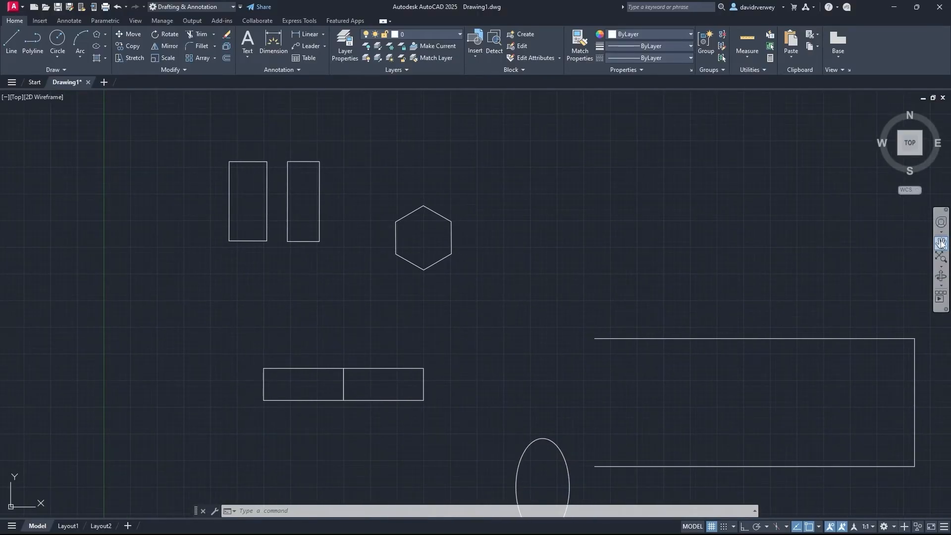
pyautogui.moveTo(858, 282); pyautogui.dragTo(733, 201, button='middle')
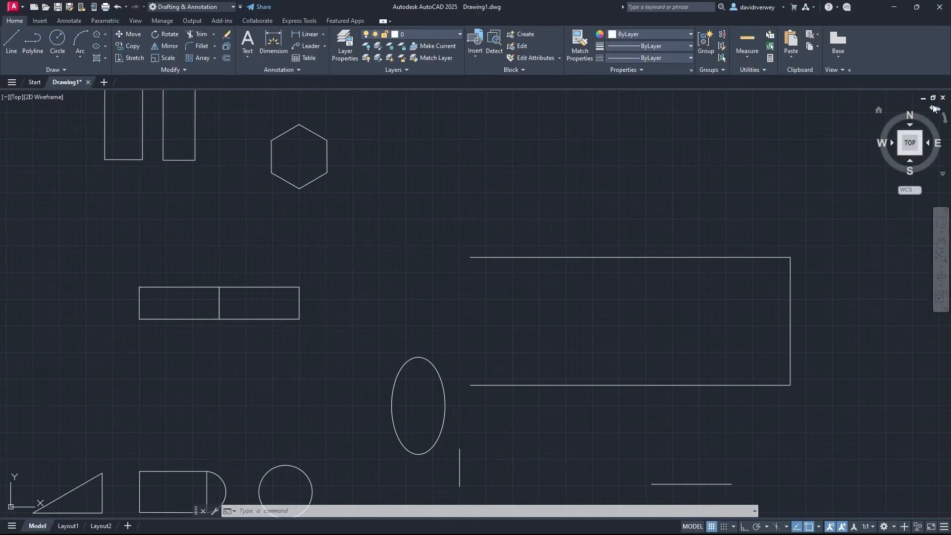
# Step: Turn the top view through a full revolution in 90° increments, returning to the orientation with north up
pyautogui.click(936, 113)
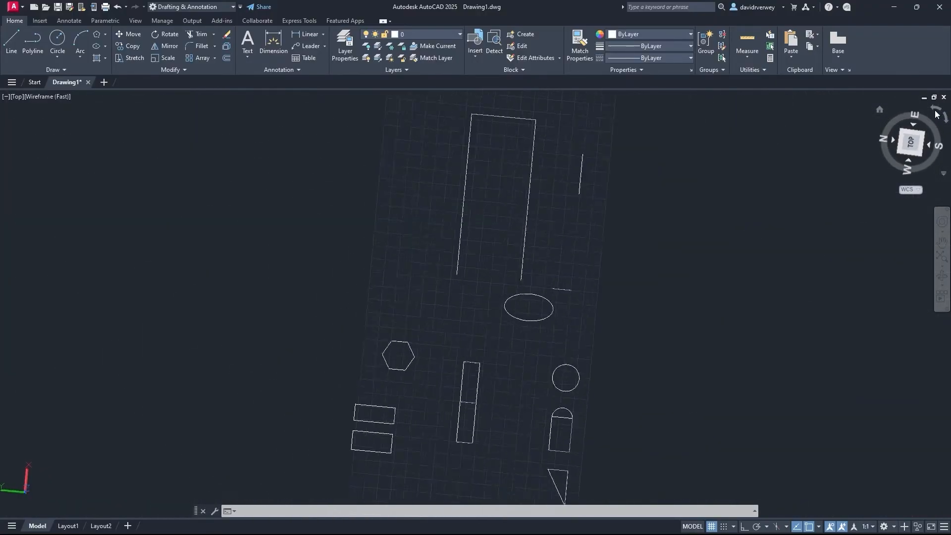
pyautogui.click(937, 113)
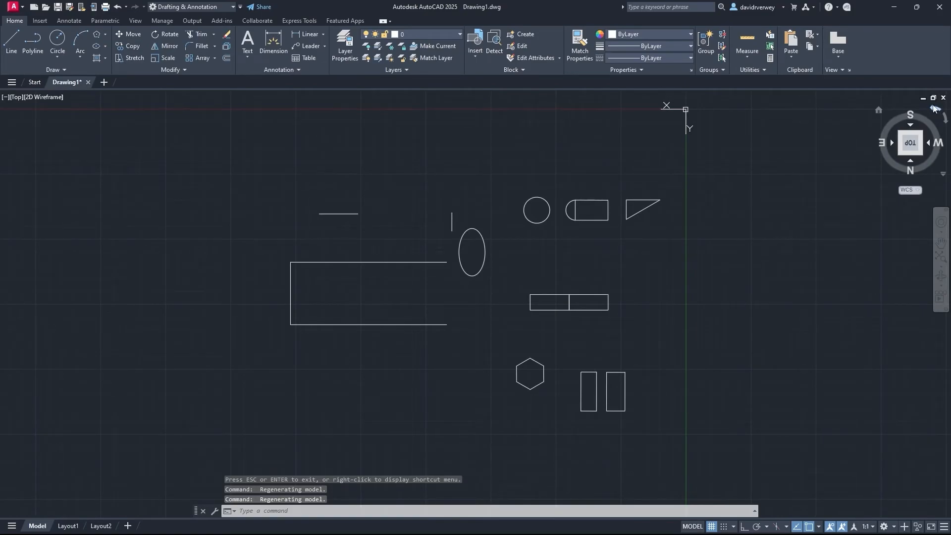
pyautogui.click(934, 109)
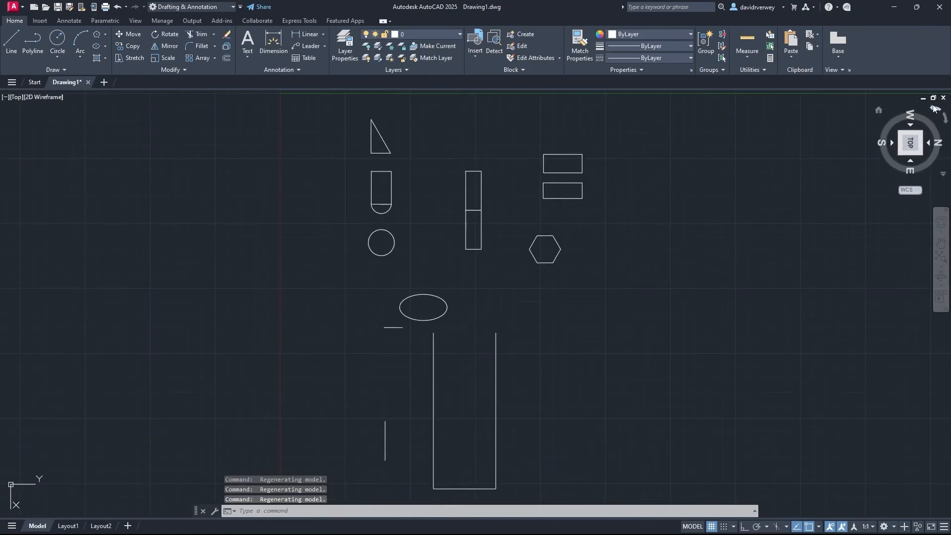
pyautogui.click(934, 108)
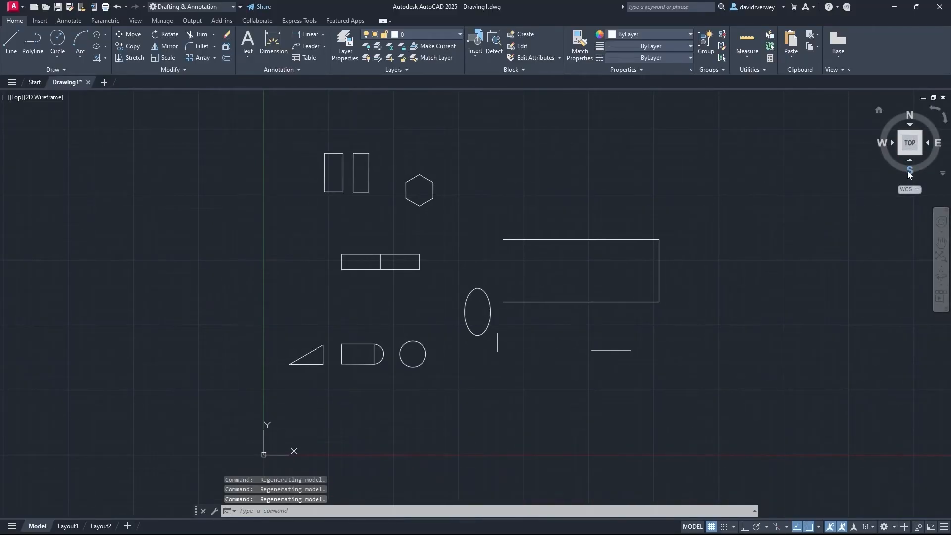
# Step: View the drawing from the left, front and isometric directions, and finish in the SW Isometric view
pyautogui.click(892, 142)
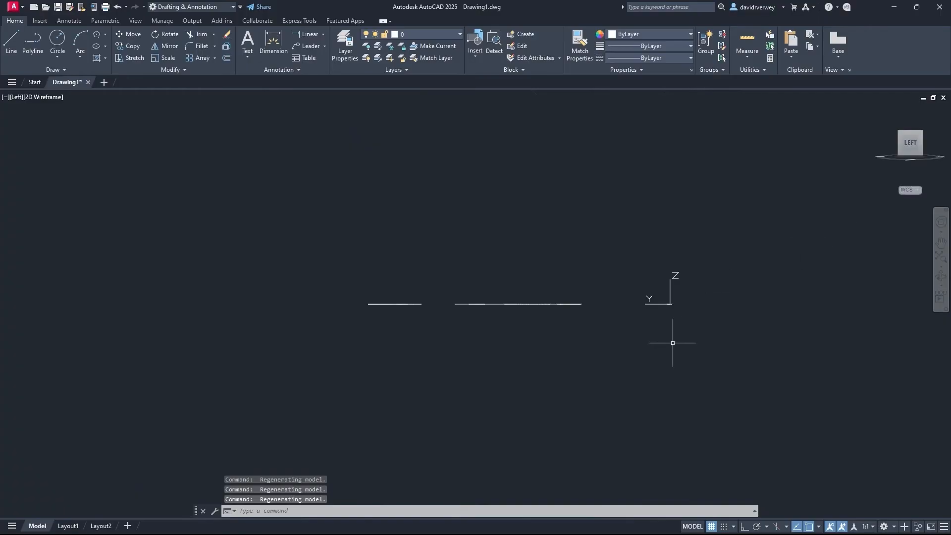
pyautogui.click(914, 138)
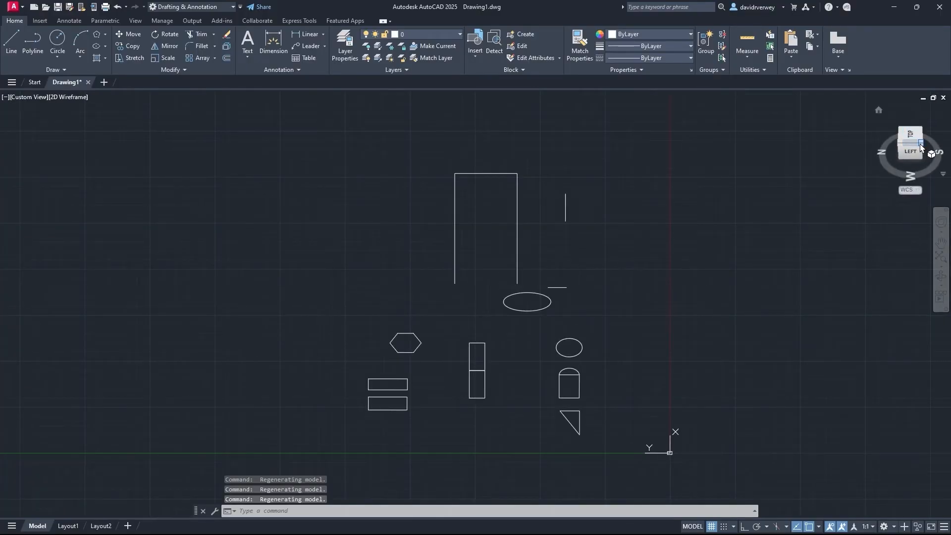
pyautogui.click(921, 144)
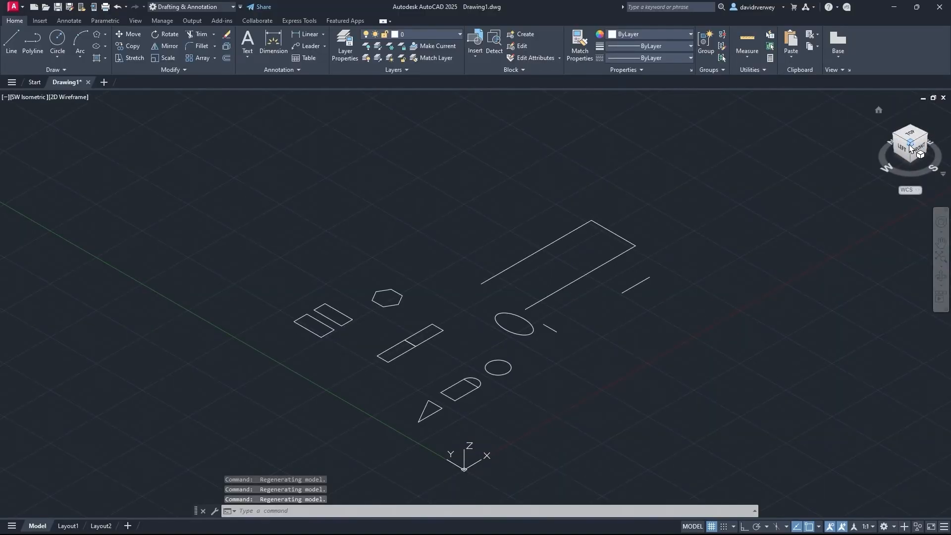
pyautogui.click(921, 150)
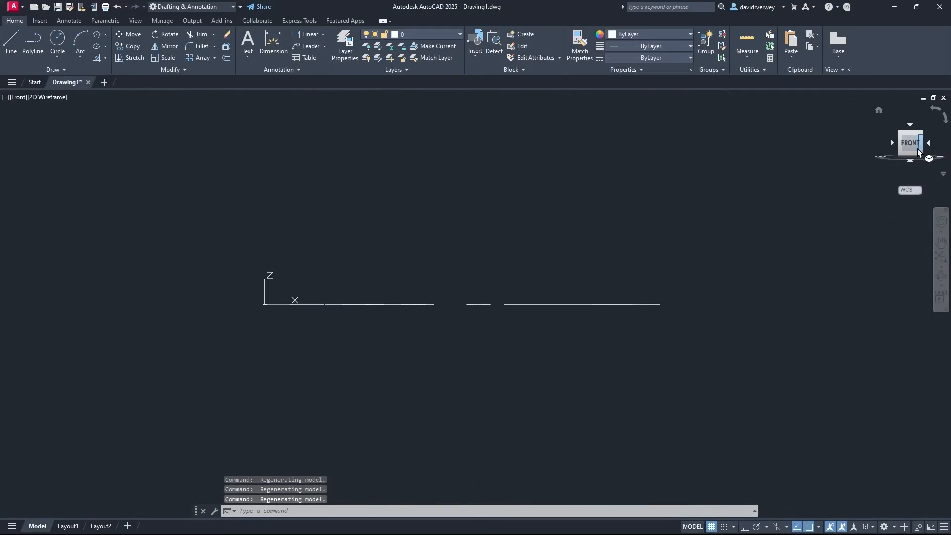
pyautogui.click(922, 147)
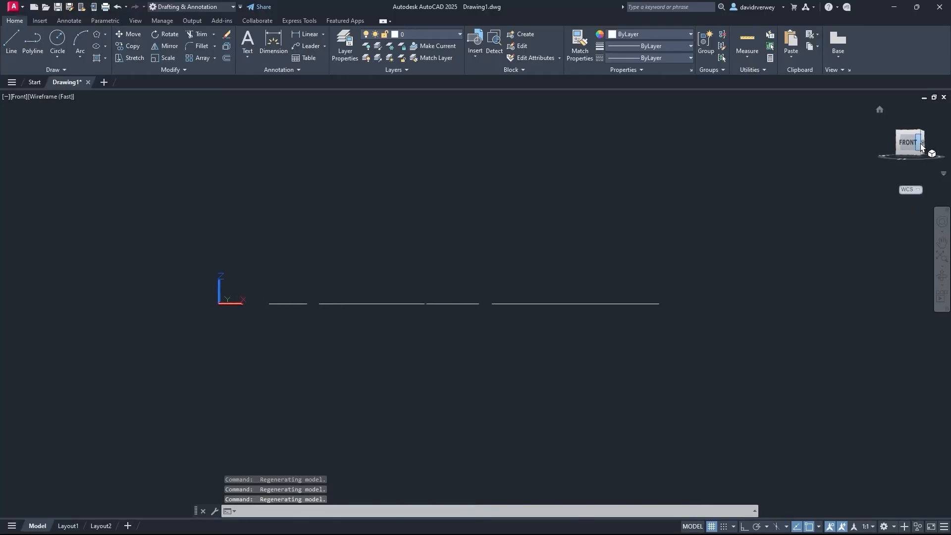
pyautogui.click(911, 133)
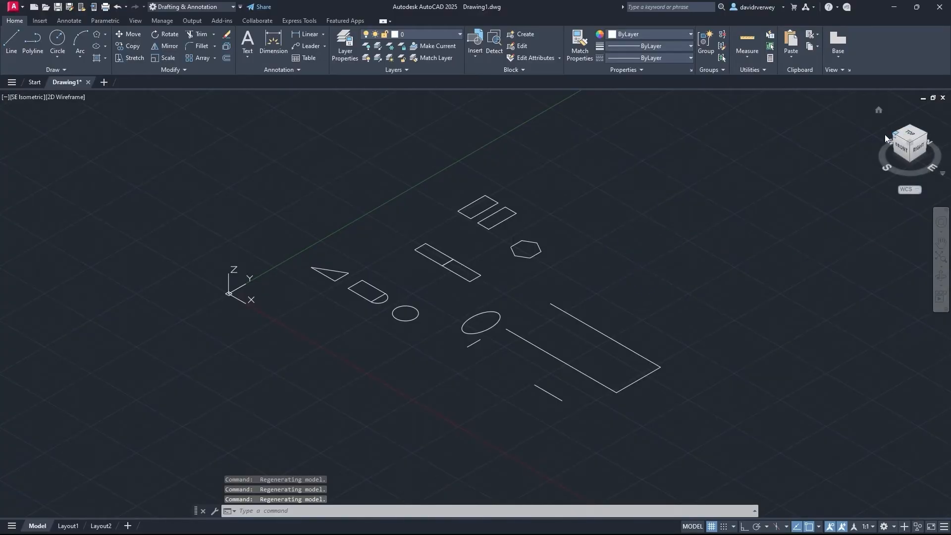
pyautogui.click(895, 136)
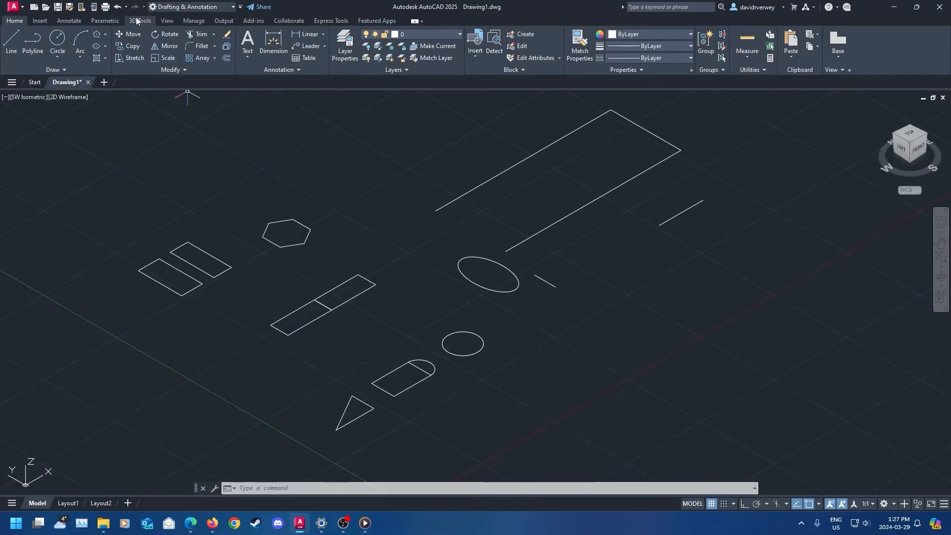
# Step: Check that 3D Tools is enabled among the ribbon's tool sets, and bring up the 3D Tools commands
pyautogui.rightClick(431, 22)
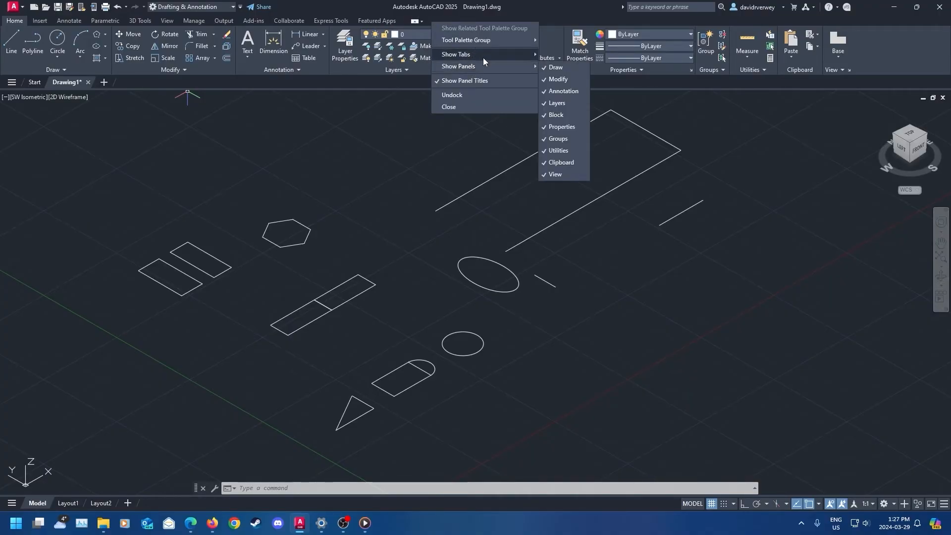
pyautogui.moveTo(489, 56)
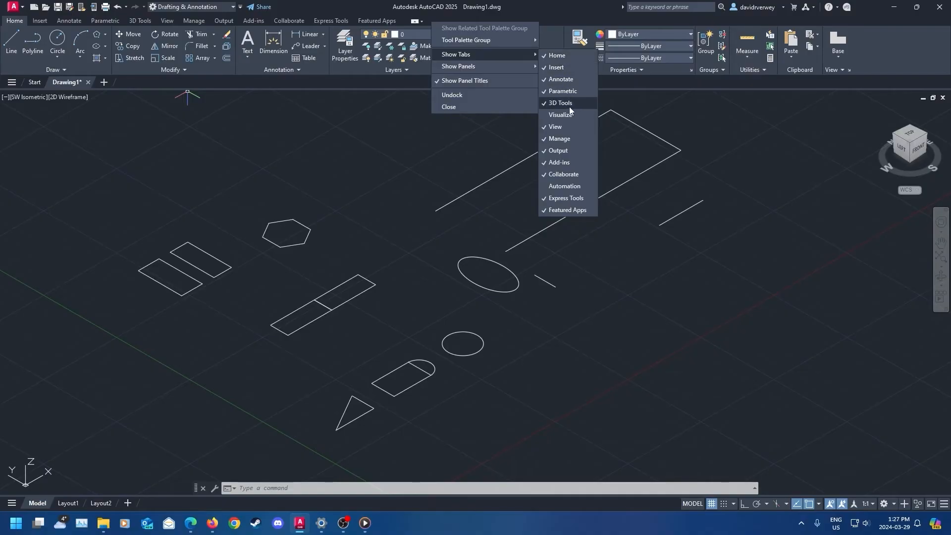
pyautogui.click(483, 159)
pyautogui.click(143, 21)
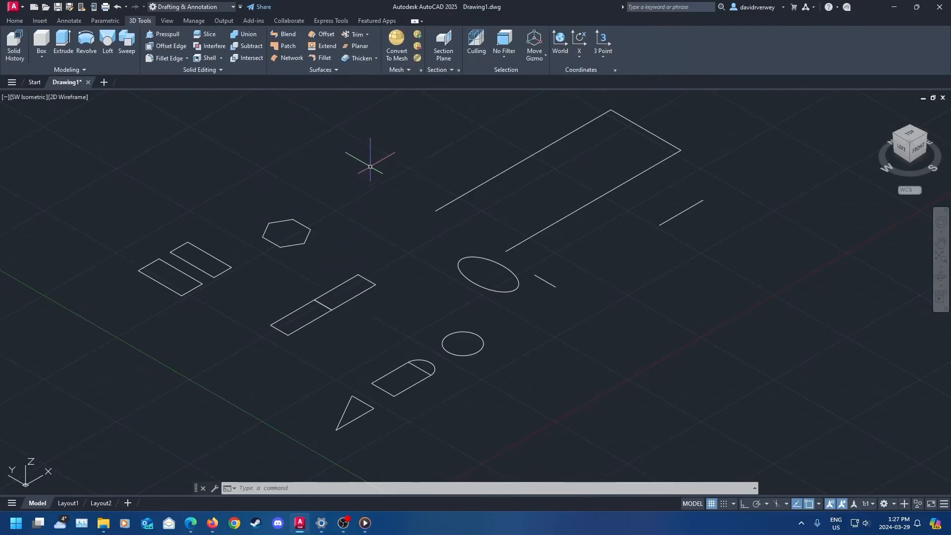
pyautogui.click(232, 7)
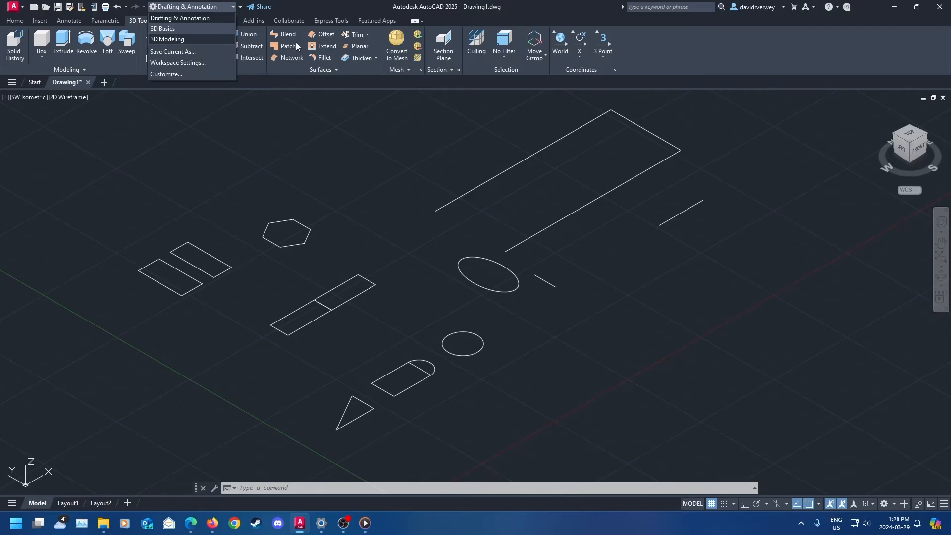
pyautogui.click(293, 150)
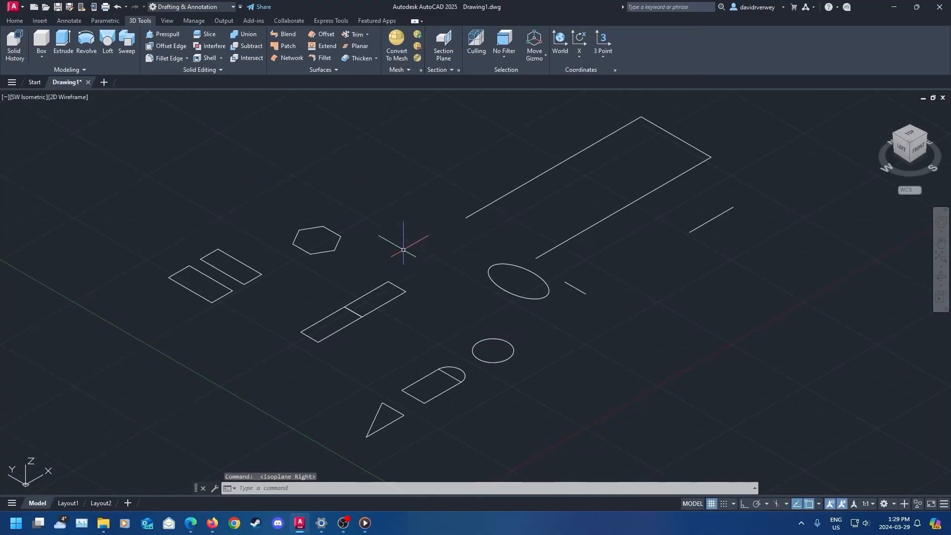
# Step: Create a solid box with a 10 by 10 base and a height of 10 behind the two small rectangles
pyautogui.click(42, 59)
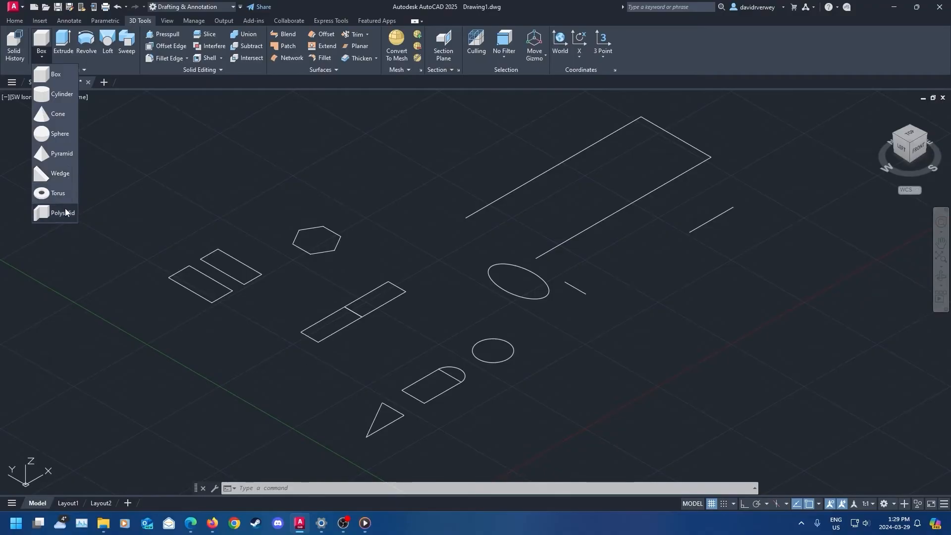
pyautogui.click(64, 77)
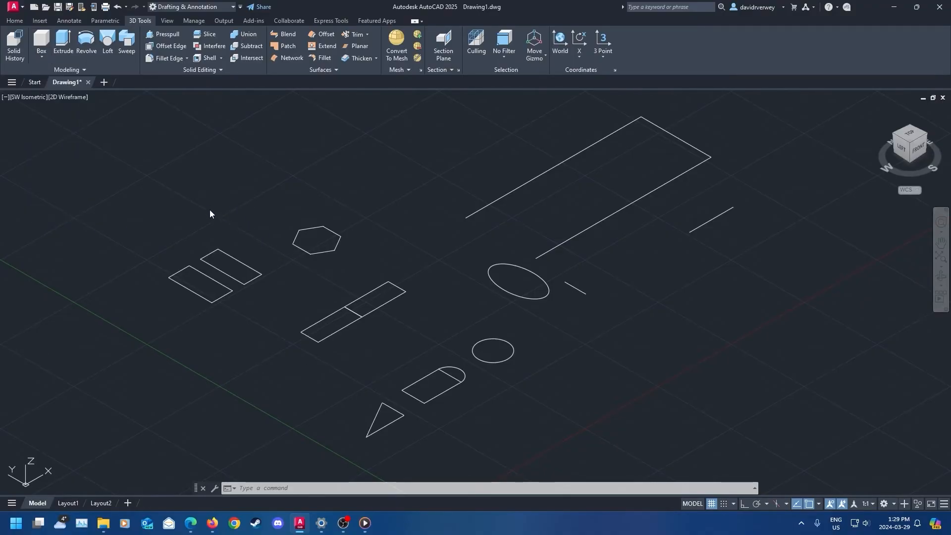
pyautogui.moveTo(205, 214); pyautogui.dragTo(301, 289, button='middle')
pyautogui.click(41, 43)
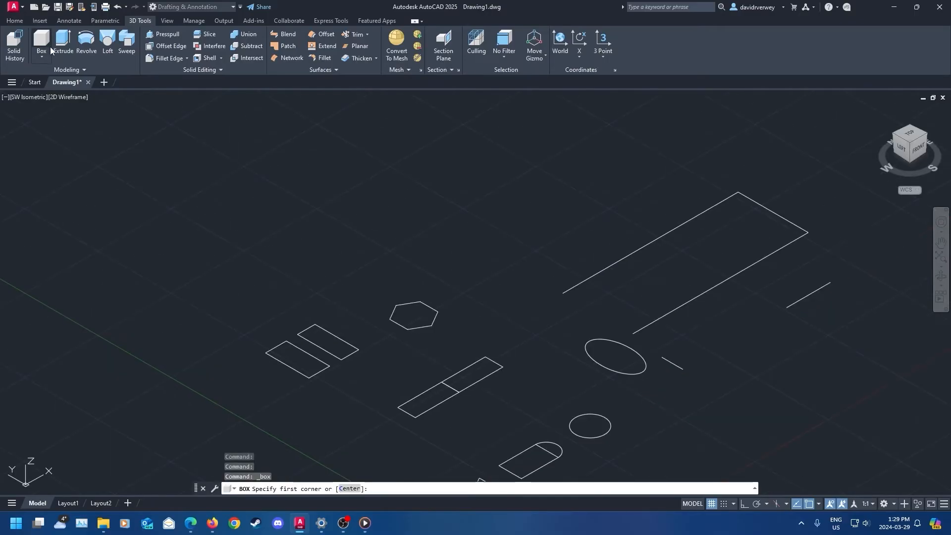
pyautogui.click(243, 335)
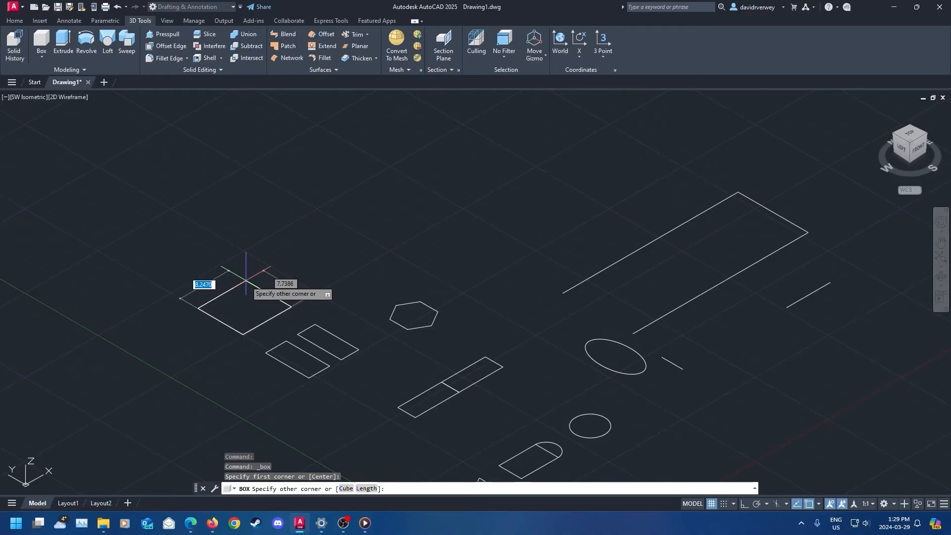
pyautogui.press('Tab')
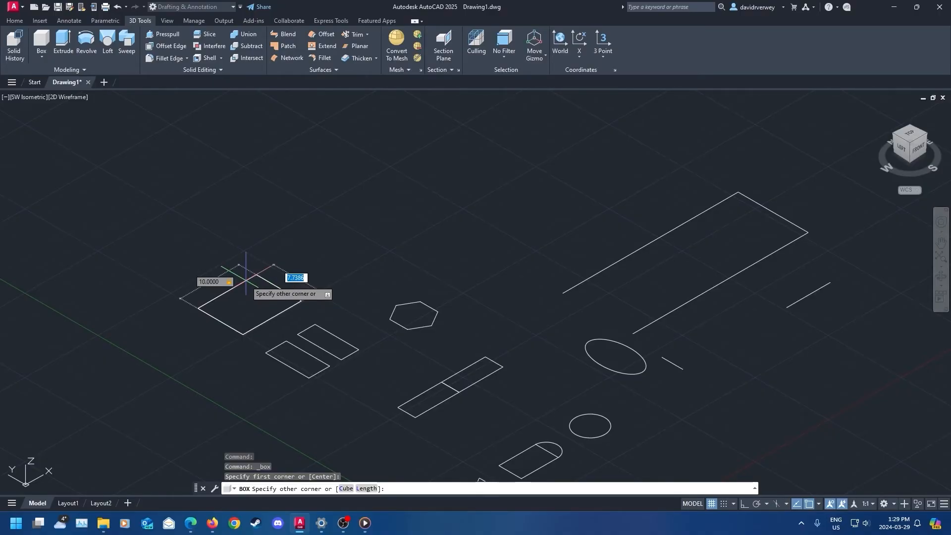
pyautogui.press('Return')
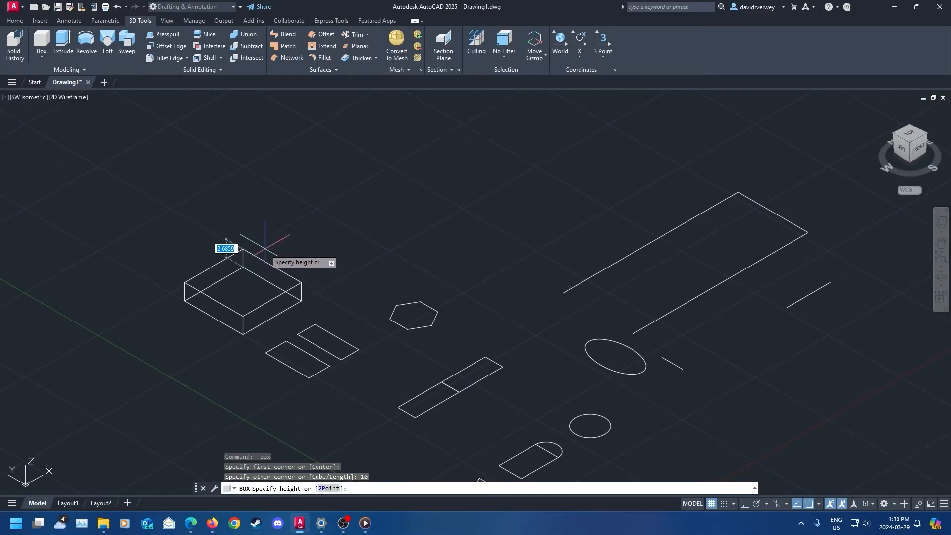
pyautogui.press('Return')
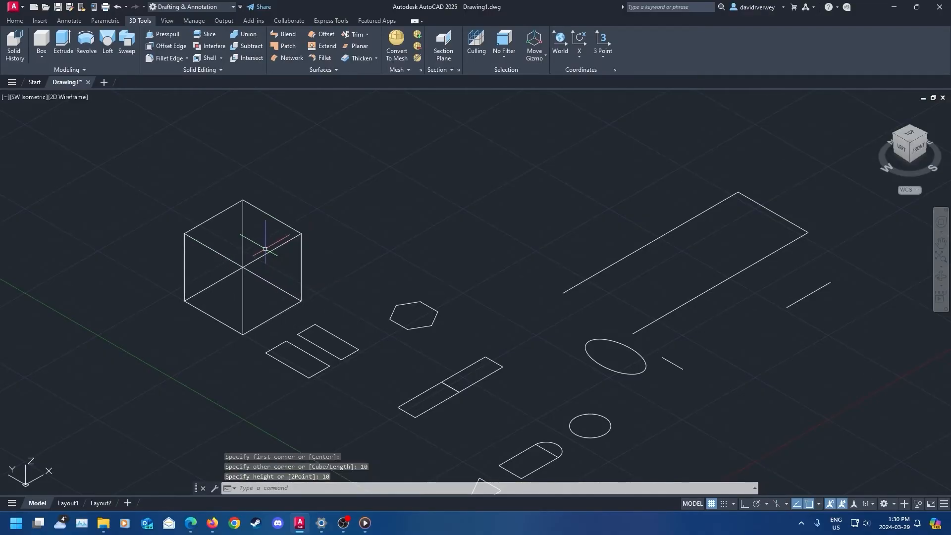
# Step: Create a cylinder with a base radius of about 3.7 and a height of 2.5 between the box and the large open rectangle
pyautogui.moveTo(386, 256); pyautogui.dragTo(337, 233, button='middle')
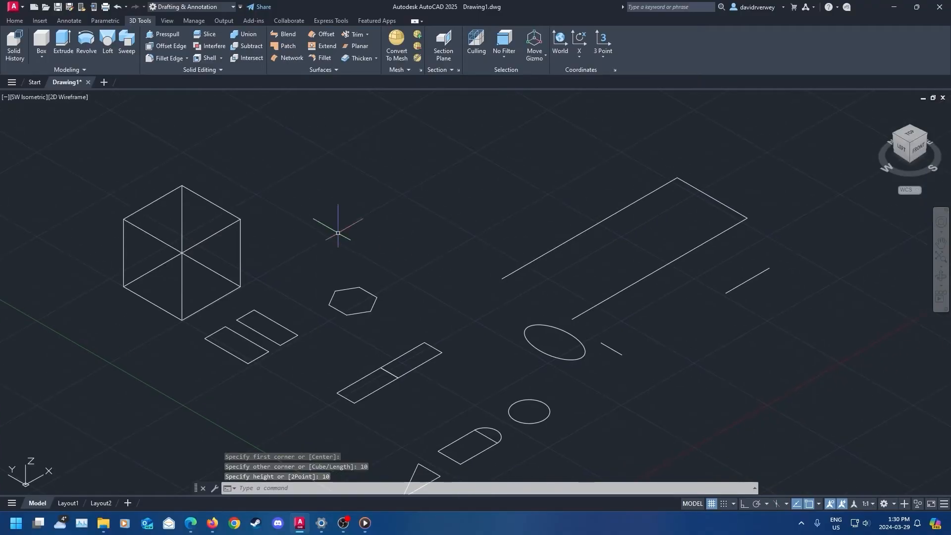
pyautogui.click(42, 56)
pyautogui.click(53, 95)
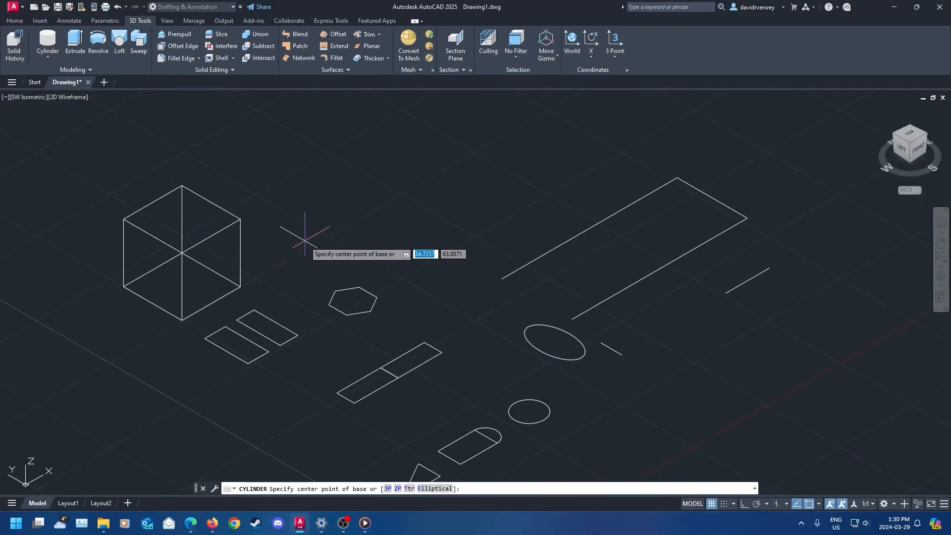
pyautogui.click(328, 235)
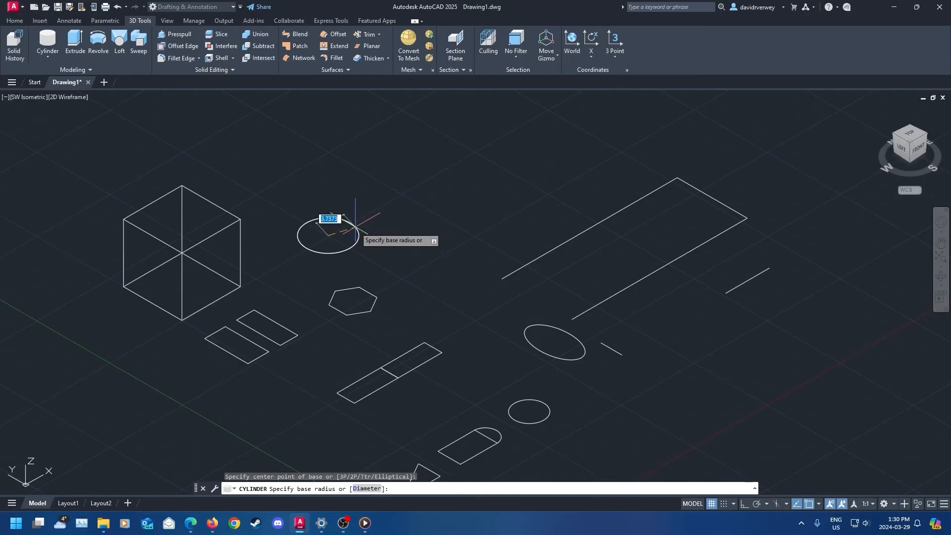
pyautogui.click(356, 227)
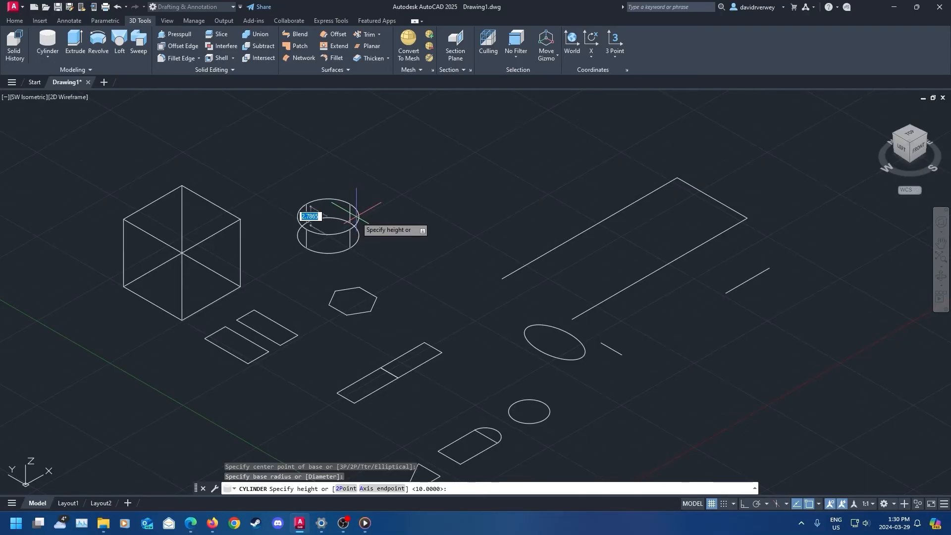
pyautogui.write('2.5')
pyautogui.press('Return')
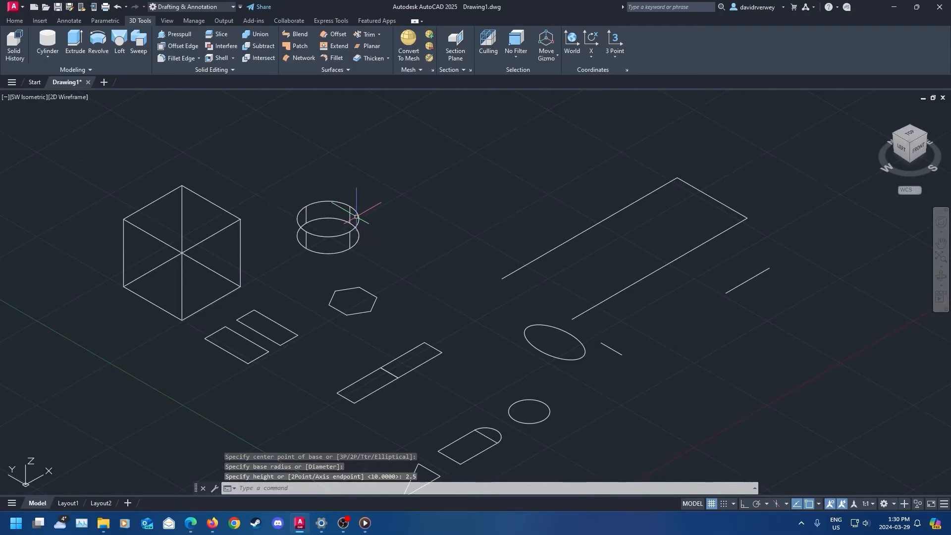
pyautogui.moveTo(427, 240); pyautogui.dragTo(373, 213, button='middle')
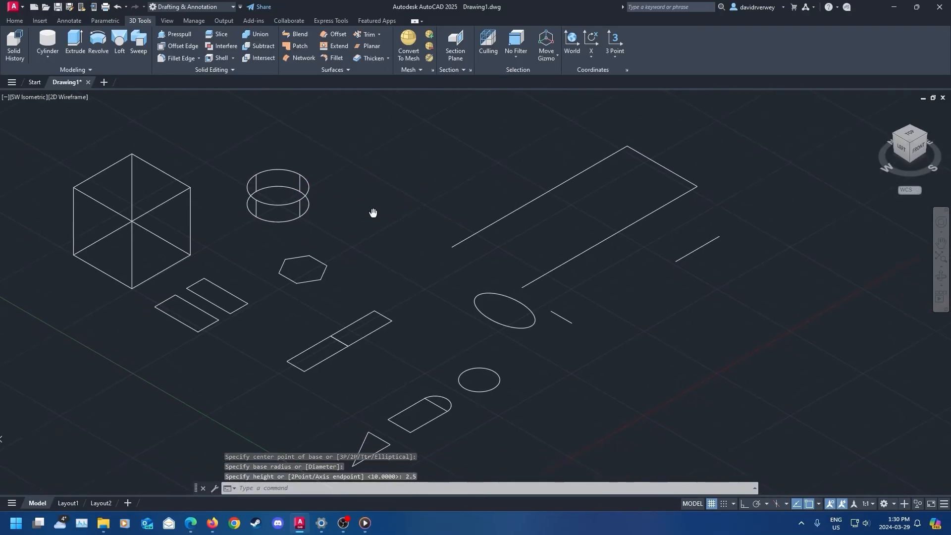
pyautogui.click(48, 56)
pyautogui.click(52, 56)
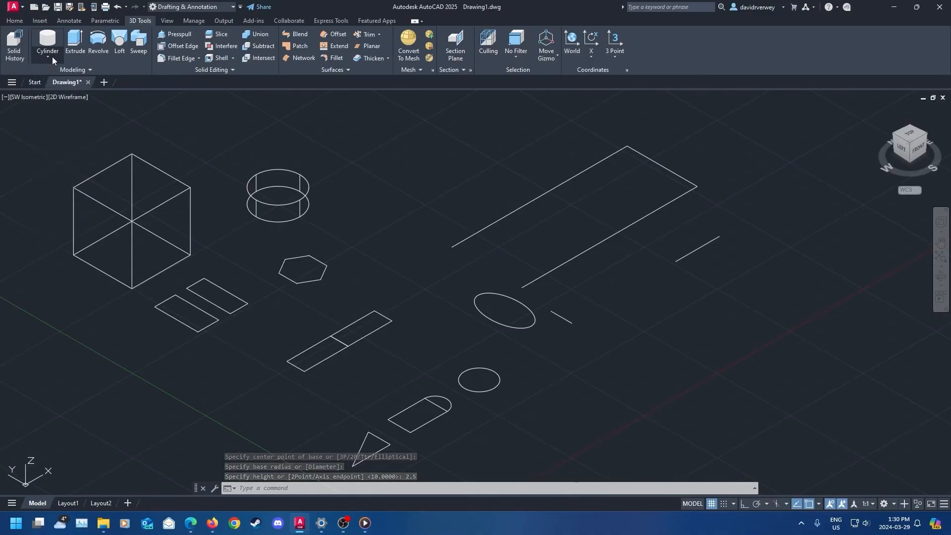
pyautogui.moveTo(387, 272); pyautogui.dragTo(371, 278, button='middle')
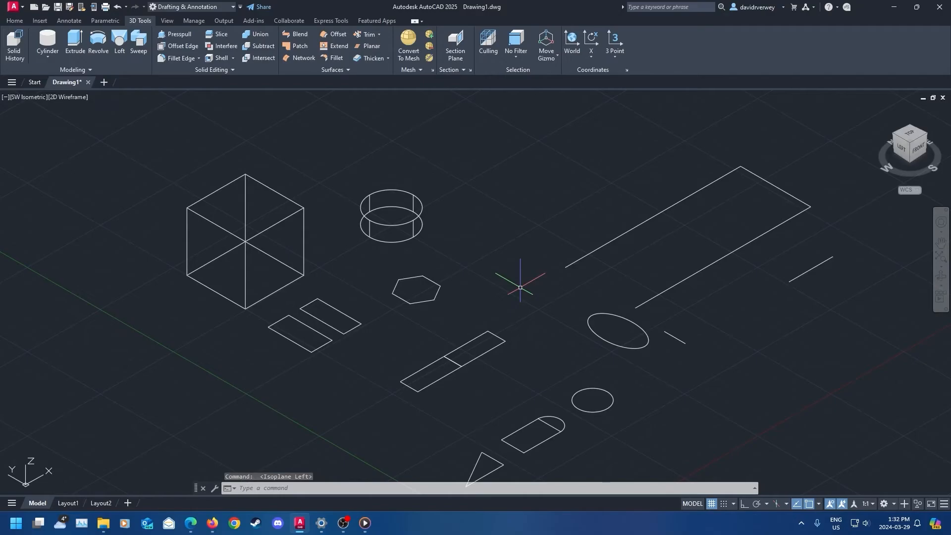
pyautogui.moveTo(346, 255); pyautogui.dragTo(370, 273, button='middle')
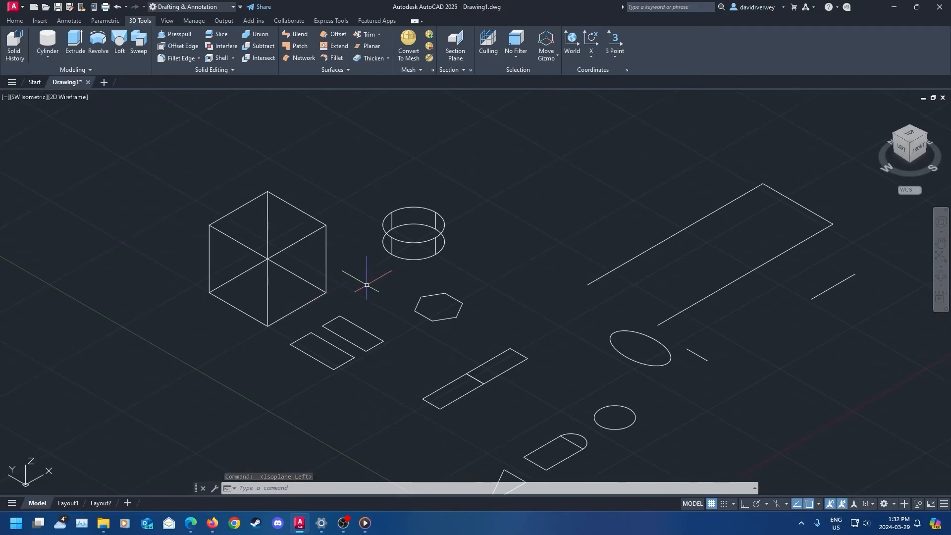
# Step: Preview the model in the Realistic and Sketchy visual styles, and return it to 2D Wireframe
pyautogui.click(76, 98)
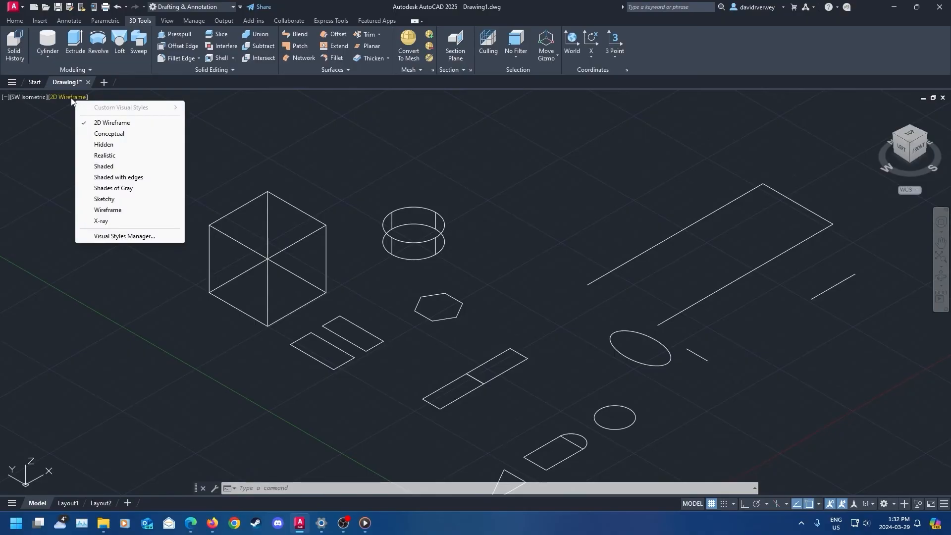
pyautogui.click(130, 155)
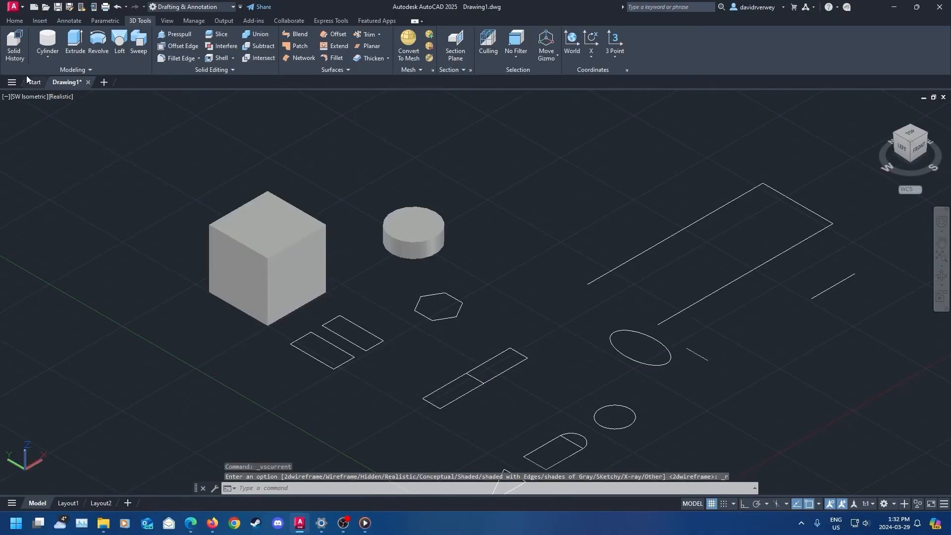
pyautogui.click(62, 98)
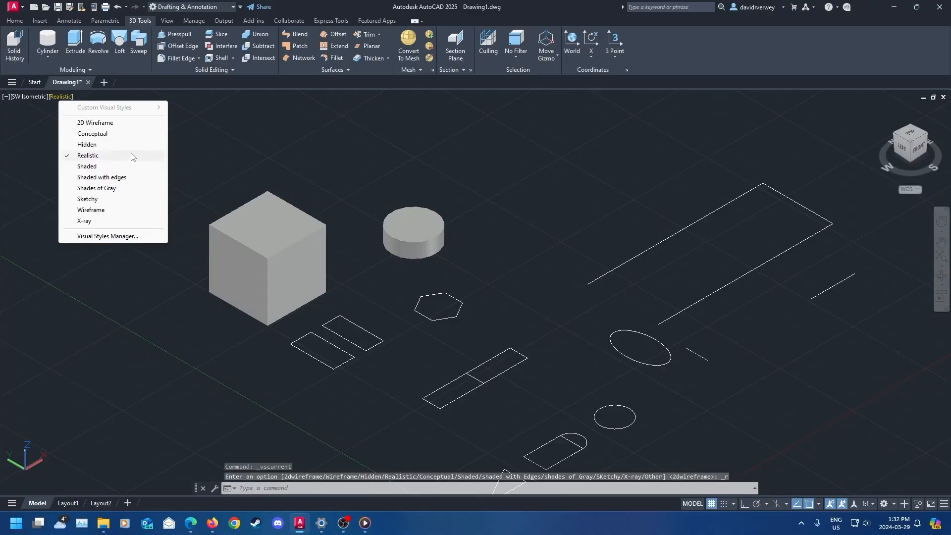
pyautogui.click(132, 200)
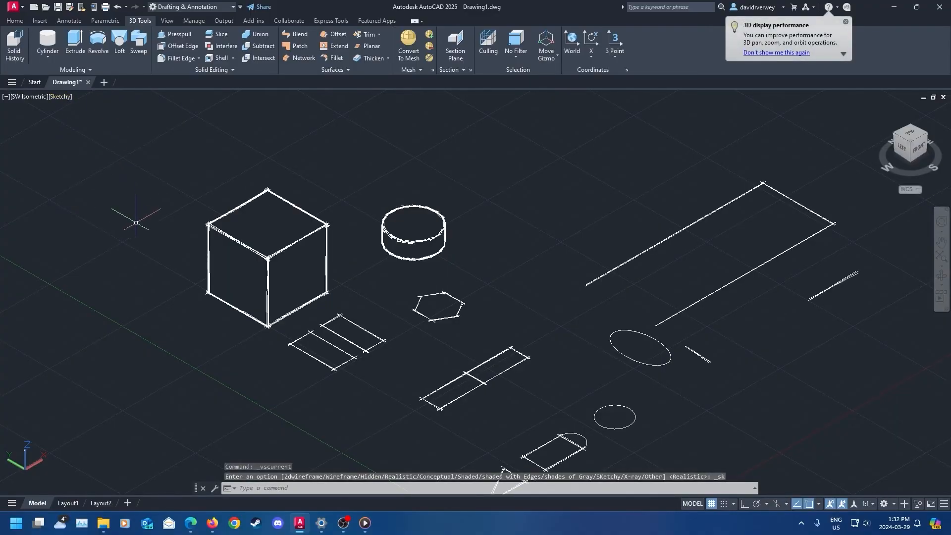
pyautogui.click(62, 98)
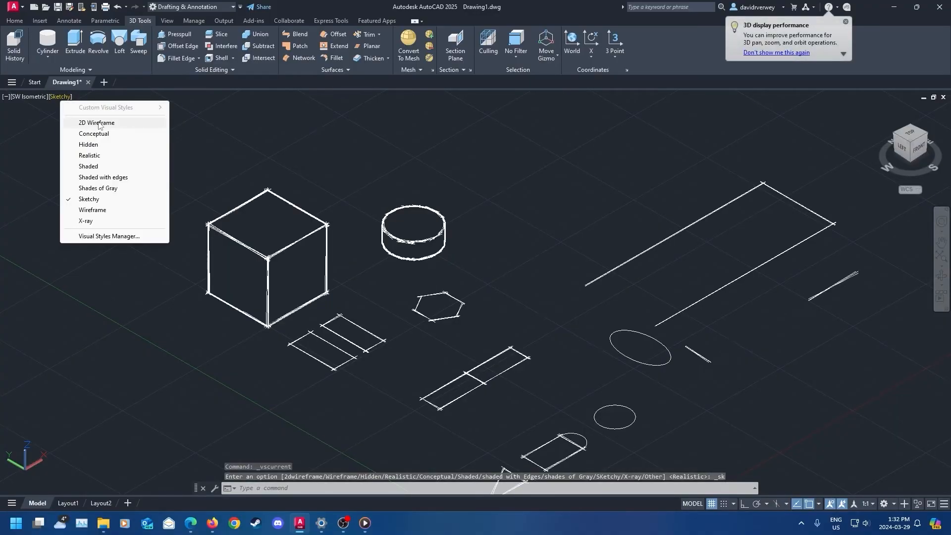
pyautogui.click(98, 123)
pyautogui.moveTo(572, 260); pyautogui.dragTo(426, 268, button='middle')
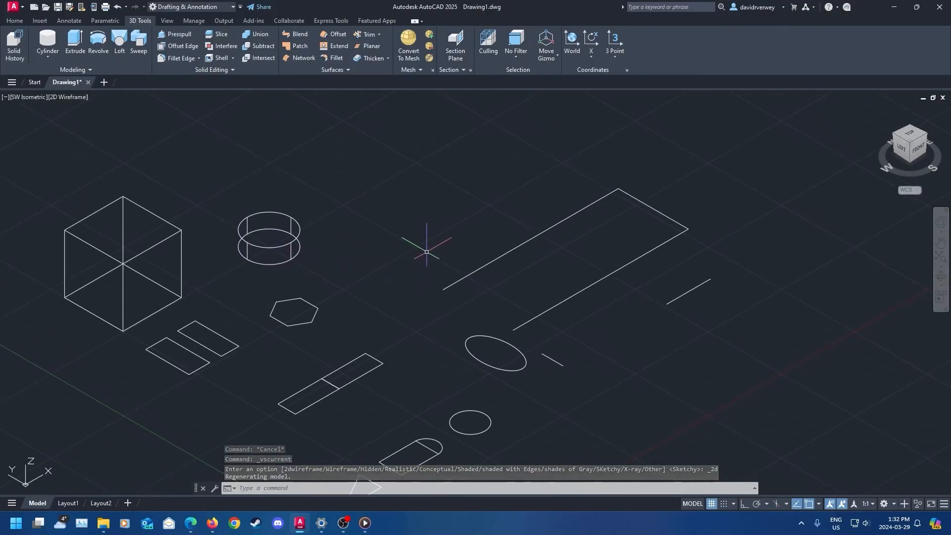
pyautogui.moveTo(427, 252); pyautogui.dragTo(480, 294, button='middle')
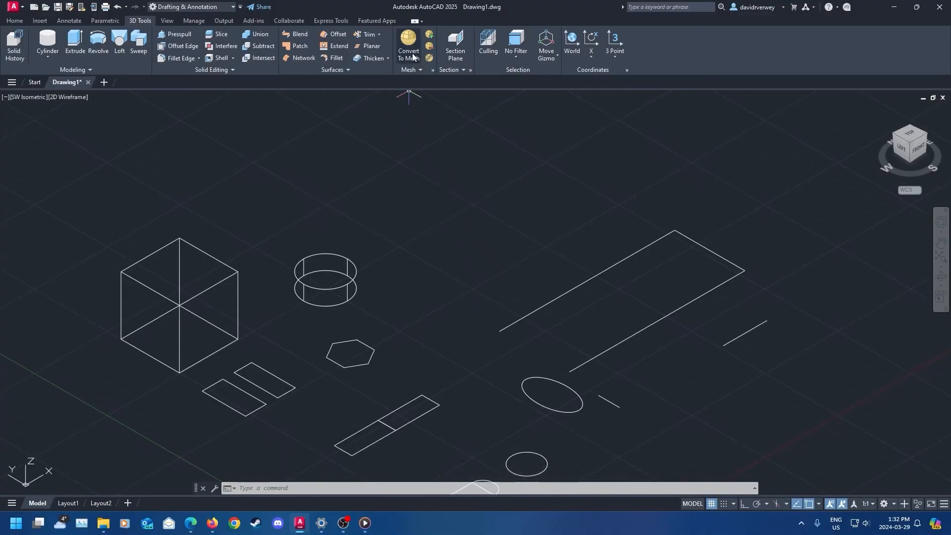
# Step: Show the model in the Realistic visual style and convert the box to a mesh
pyautogui.click(75, 98)
pyautogui.click(114, 157)
pyautogui.moveTo(394, 155)
pyautogui.mouseDown(button='middle')
pyautogui.moveTo(473, 154)
pyautogui.moveTo(573, 174)
pyautogui.mouseUp(button='middle')
pyautogui.scroll(3, 429, 268)
pyautogui.scroll(-1, 427, 275)
pyautogui.moveTo(425, 277); pyautogui.dragTo(465, 221, button='middle')
pyautogui.click(415, 271)
pyautogui.click(409, 44)
pyautogui.scroll(2, 378, 288)
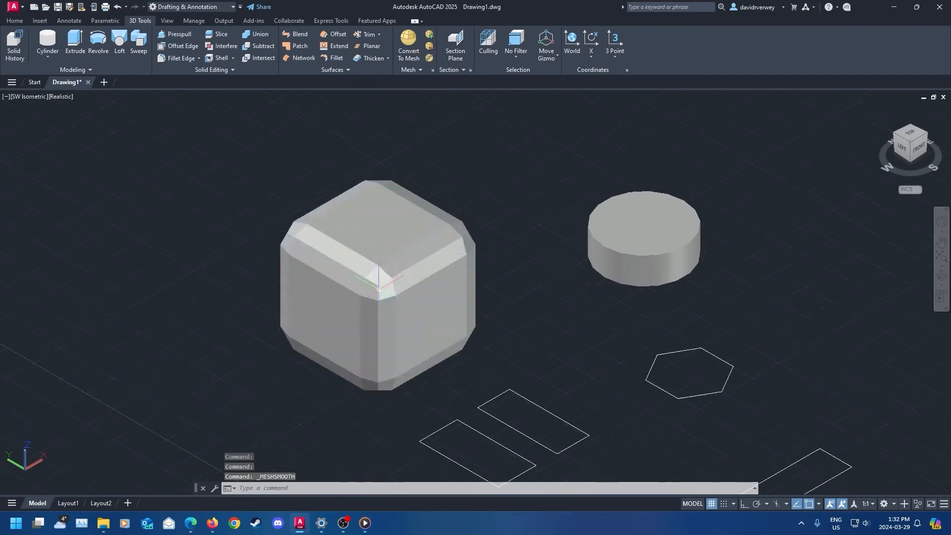
# Step: Examine the mesh box's facets by highlighting it and viewing it in 2D Wireframe, and return to the Realistic visual style
pyautogui.click(378, 289)
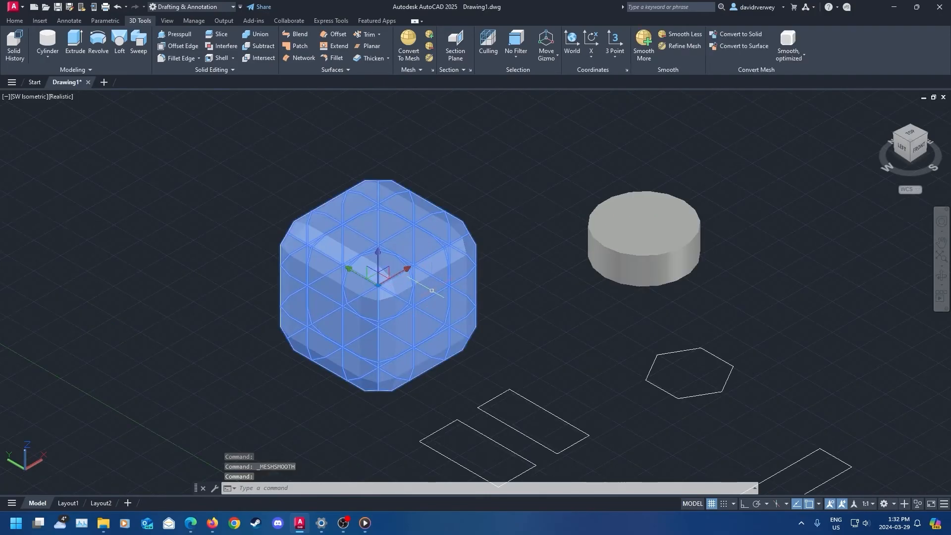
pyautogui.press('Escape')
pyautogui.scroll(1, 459, 257)
pyautogui.click(451, 266)
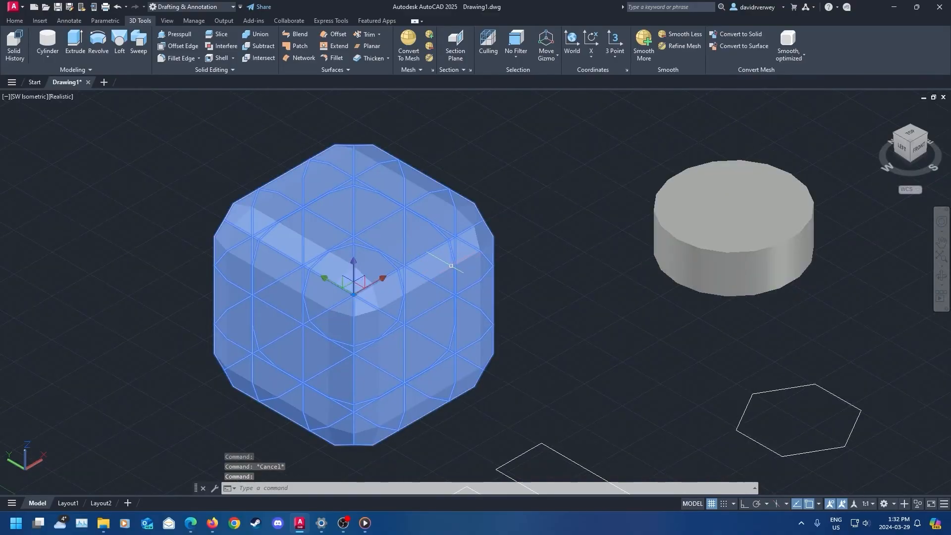
pyautogui.press('Escape')
pyautogui.click(61, 97)
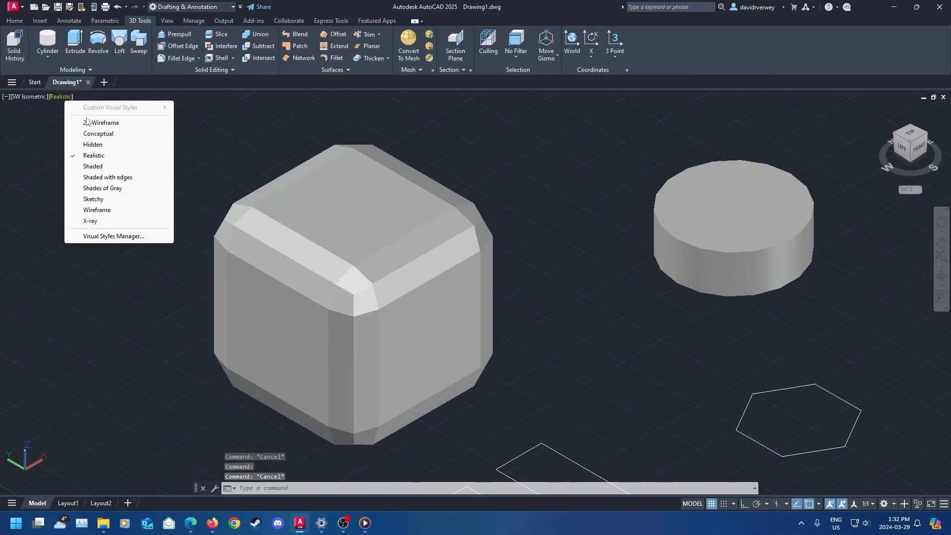
pyautogui.click(86, 122)
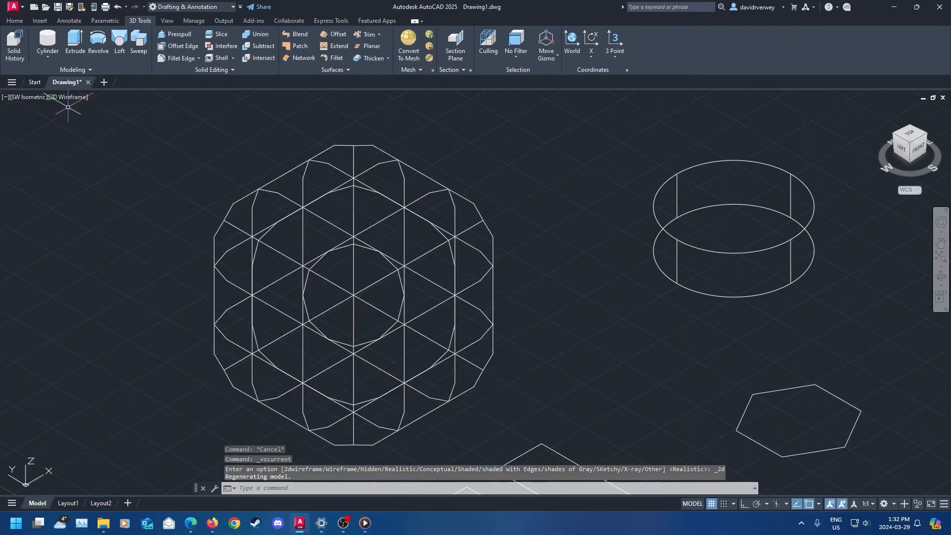
pyautogui.click(75, 98)
pyautogui.click(124, 155)
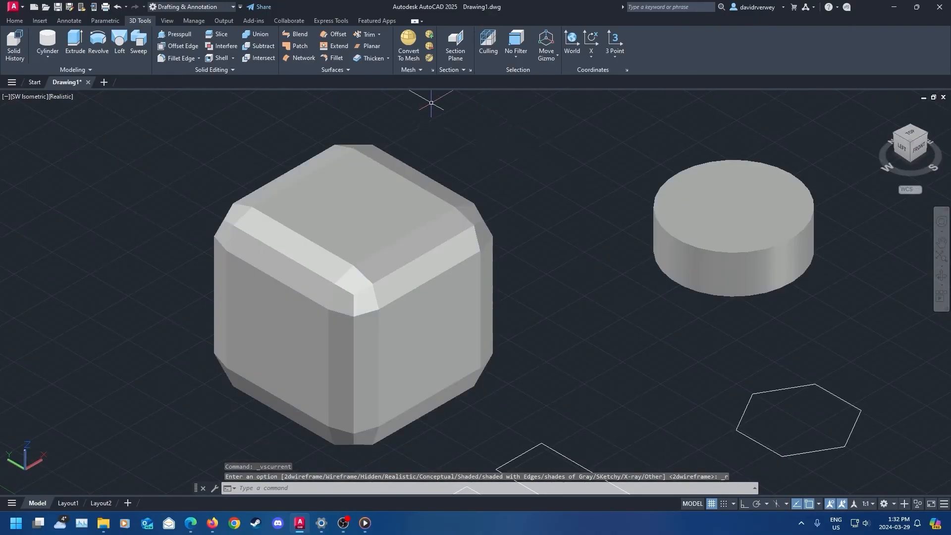
# Step: Refine the mesh of the converted box to subdivide its faces
pyautogui.click(419, 282)
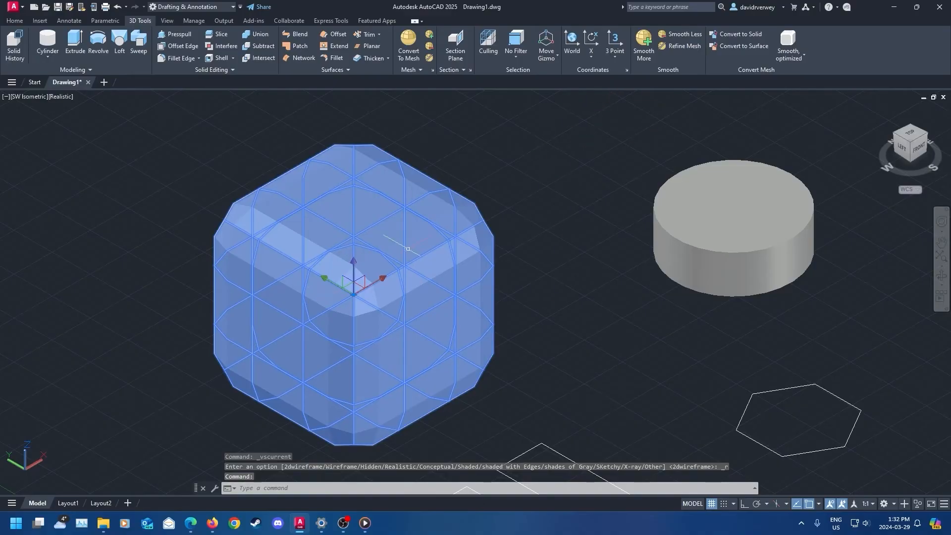
pyautogui.click(686, 49)
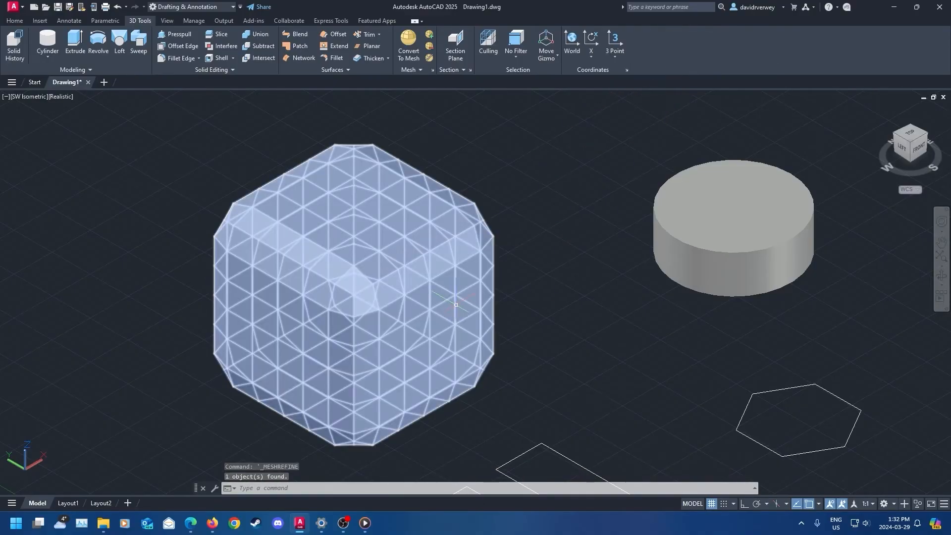
# Step: Move the cylinder about 1.5 units along the X axis using the Move gizmo
pyautogui.moveTo(598, 278); pyautogui.dragTo(236, 284, button='middle')
pyautogui.click(422, 248)
pyautogui.moveTo(317, 222); pyautogui.dragTo(469, 245, button='middle')
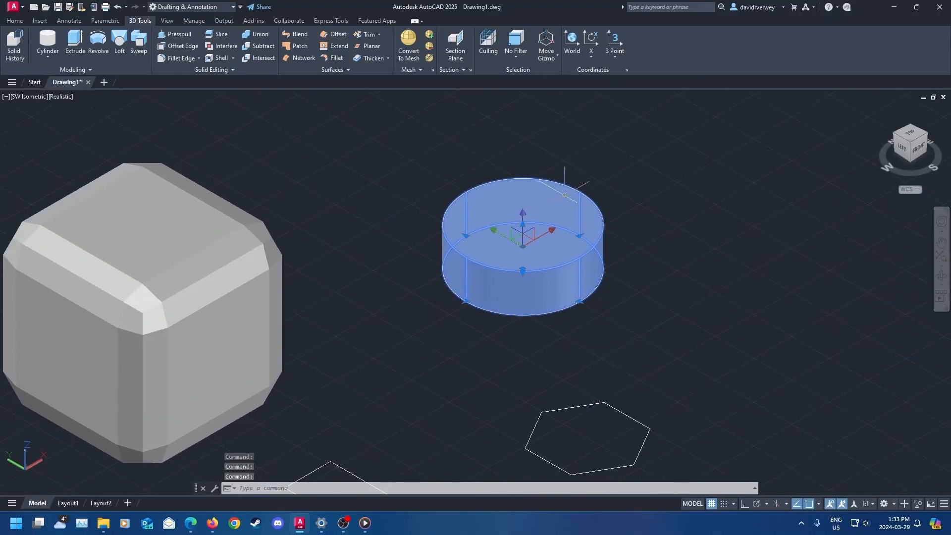
pyautogui.moveTo(598, 202); pyautogui.dragTo(500, 180, button='middle')
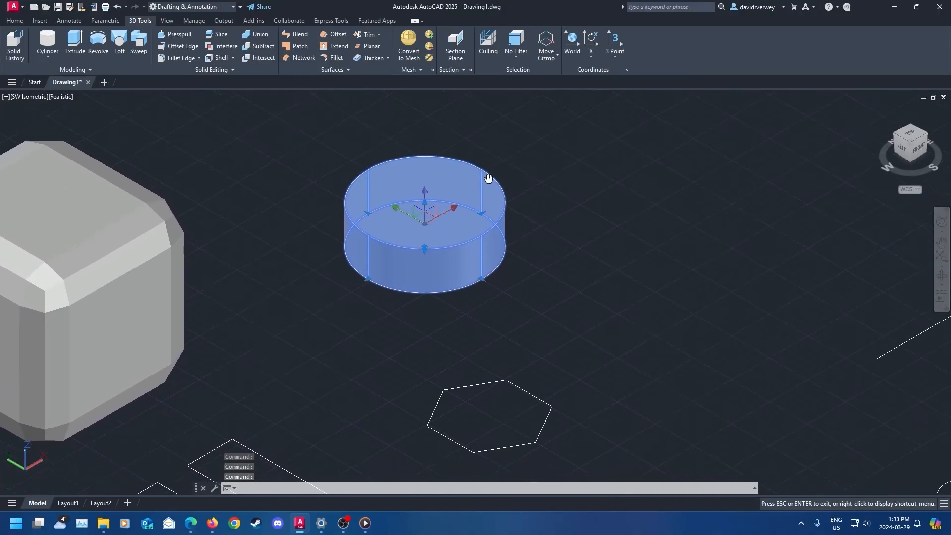
pyautogui.click(549, 59)
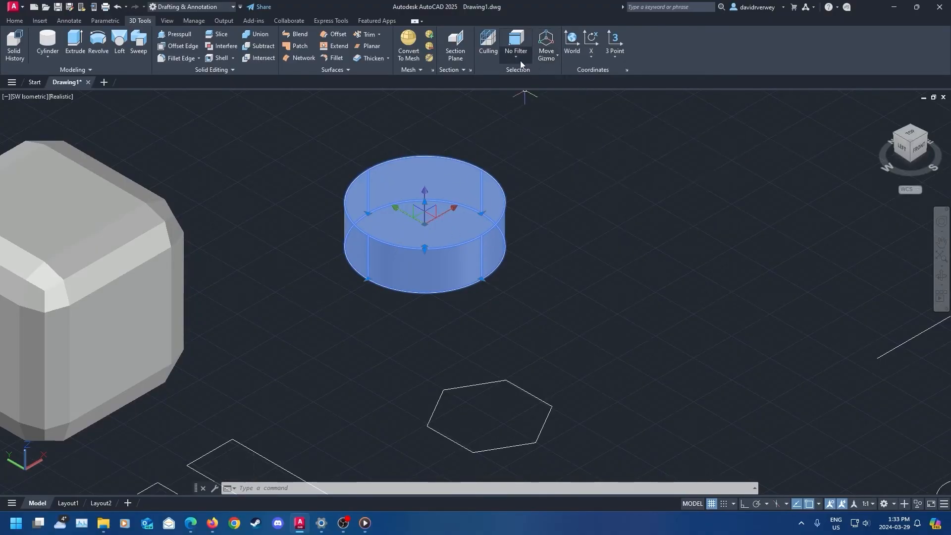
pyautogui.click(452, 210)
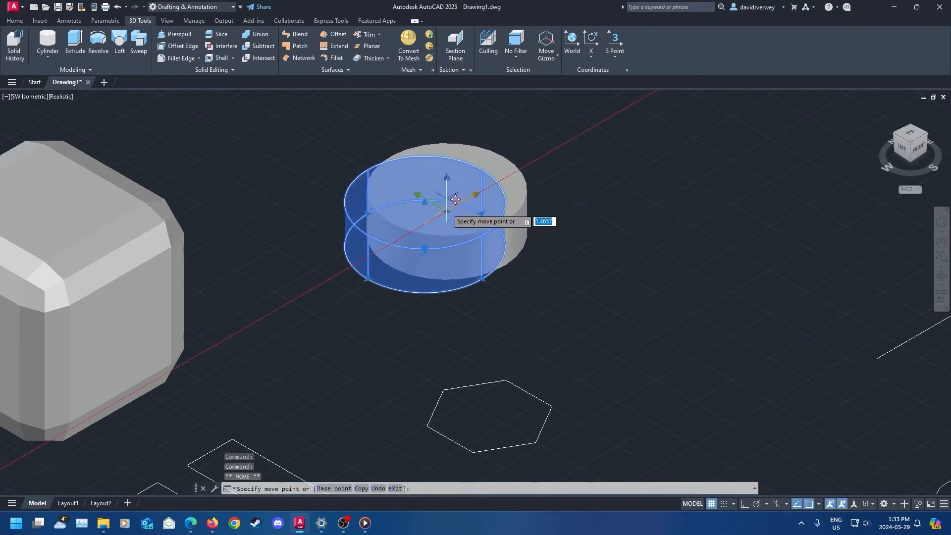
pyautogui.click(456, 199)
pyautogui.moveTo(529, 248); pyautogui.dragTo(662, 233, button='middle')
pyautogui.press('Escape')
pyautogui.moveTo(555, 348); pyautogui.dragTo(331, 168, button='middle')
pyautogui.scroll(-4, 515, 288)
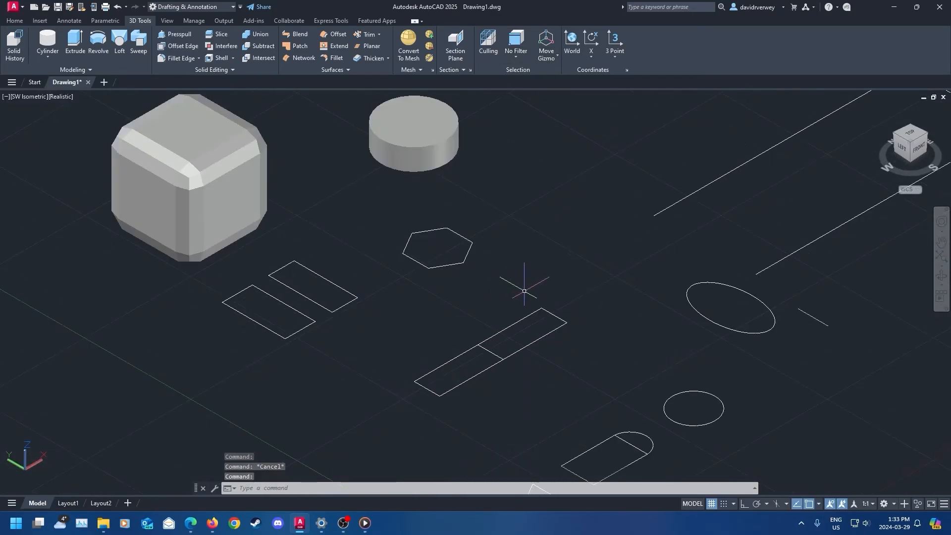
pyautogui.moveTo(515, 288); pyautogui.dragTo(444, 259, button='middle')
pyautogui.moveTo(543, 276)
pyautogui.mouseDown(button='middle')
pyautogui.moveTo(462, 237)
pyautogui.moveTo(459, 264)
pyautogui.mouseUp(button='middle')
pyautogui.scroll(-3, 462, 238)
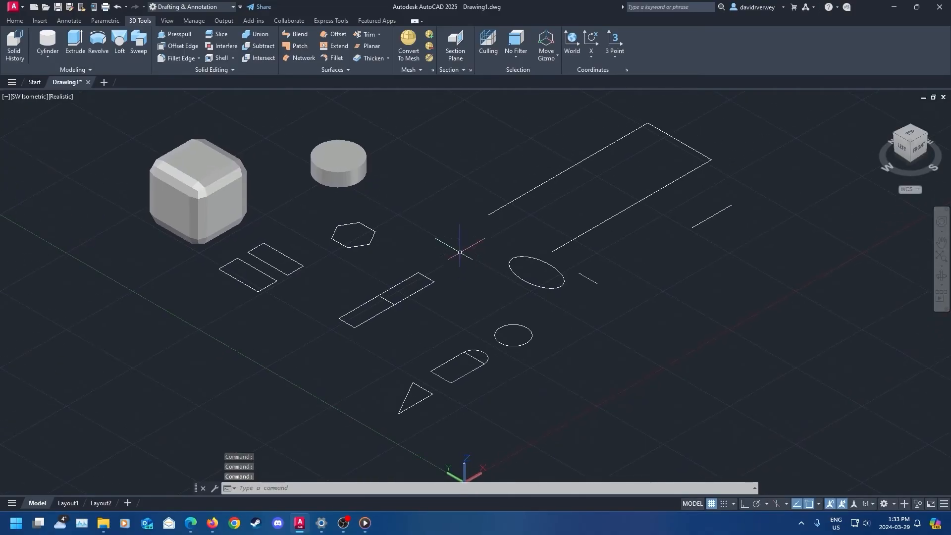
pyautogui.moveTo(440, 165); pyautogui.dragTo(523, 198, button='middle')
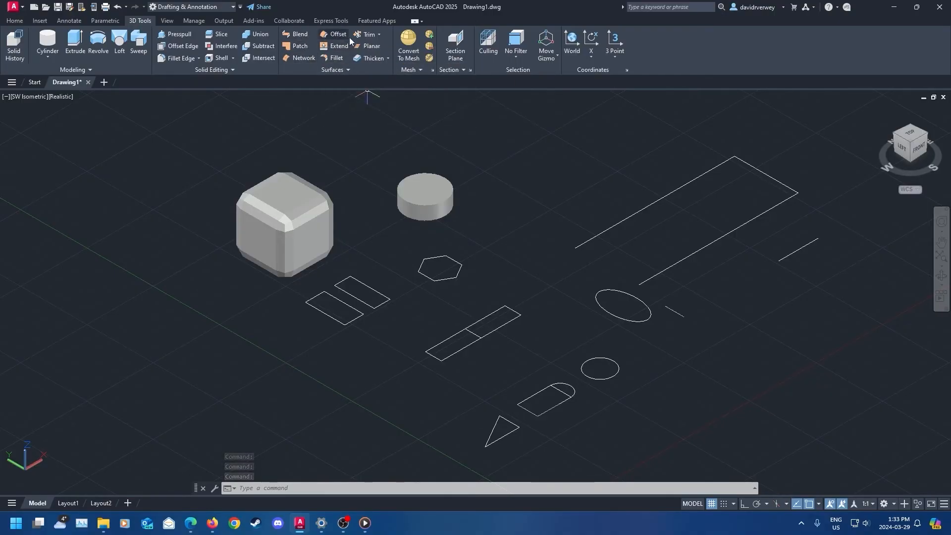
pyautogui.moveTo(381, 205)
pyautogui.mouseDown(button='middle')
pyautogui.moveTo(436, 261)
pyautogui.moveTo(484, 253)
pyautogui.moveTo(304, 142)
pyautogui.mouseUp(button='middle')
pyautogui.scroll(2, 467, 271)
pyautogui.moveTo(304, 250)
pyautogui.mouseDown(button='middle')
pyautogui.moveTo(346, 262)
pyautogui.moveTo(346, 285)
pyautogui.mouseUp(button='middle')
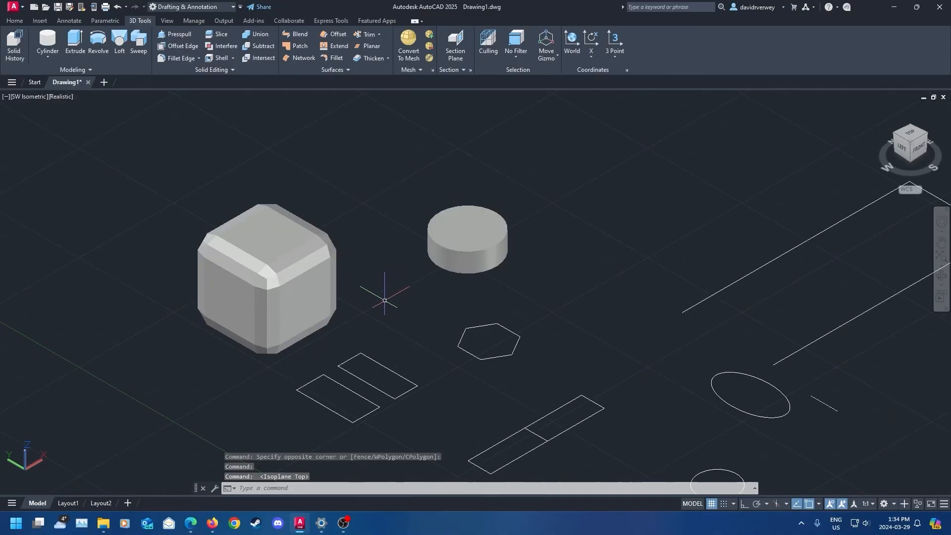
# Step: Draw a mesh box behind and to the west of the rounded mesh box, and highlight it to examine its facets
pyautogui.click(98, 70)
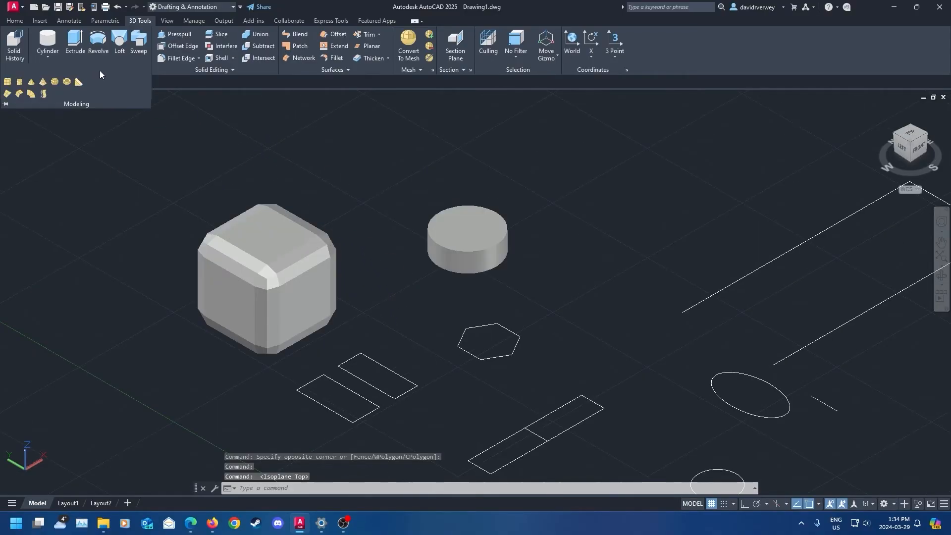
pyautogui.click(6, 82)
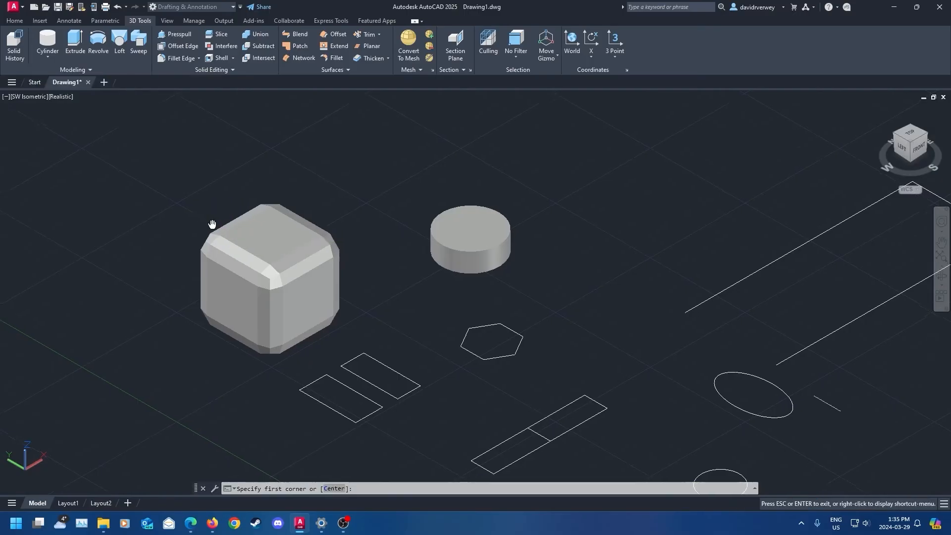
pyautogui.moveTo(134, 240); pyautogui.dragTo(413, 288, button='middle')
pyautogui.click(358, 303)
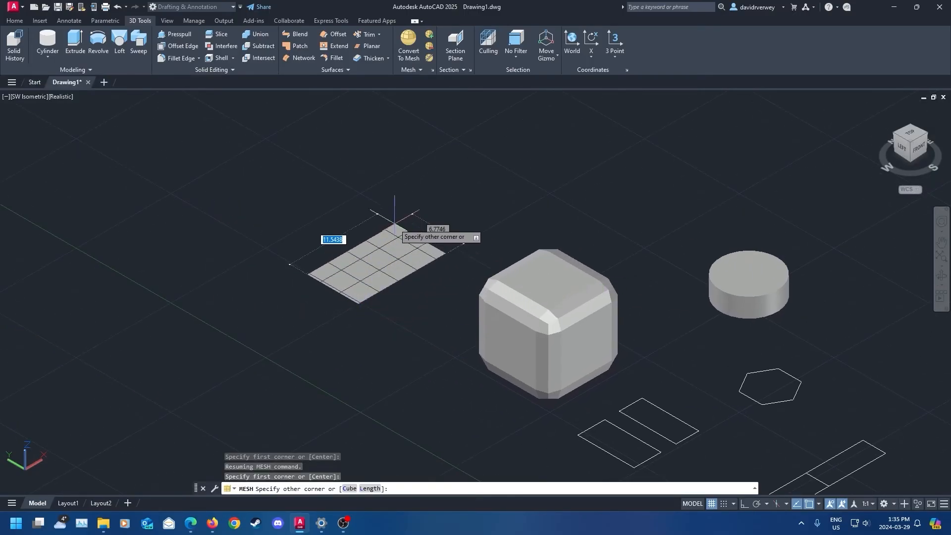
pyautogui.click(373, 193)
pyautogui.click(375, 154)
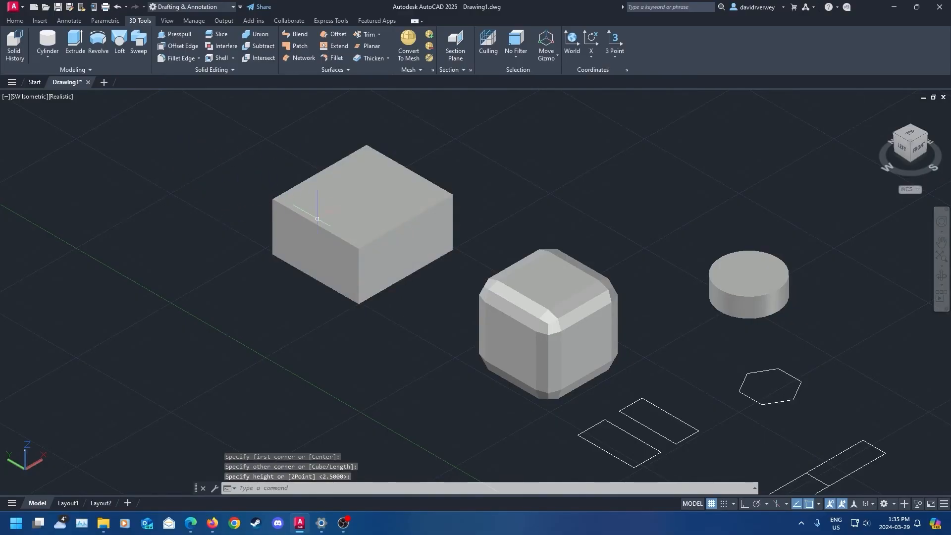
pyautogui.click(393, 169)
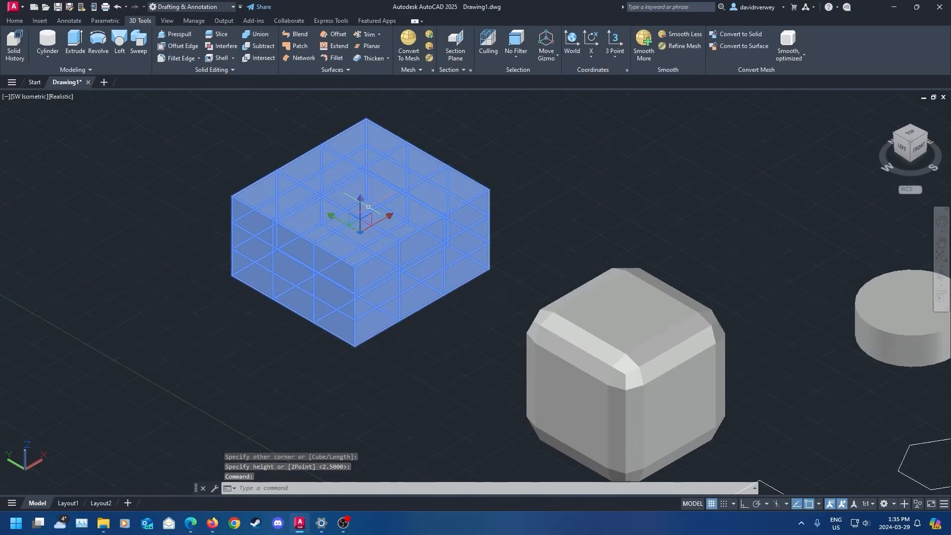
pyautogui.scroll(2, 298, 223)
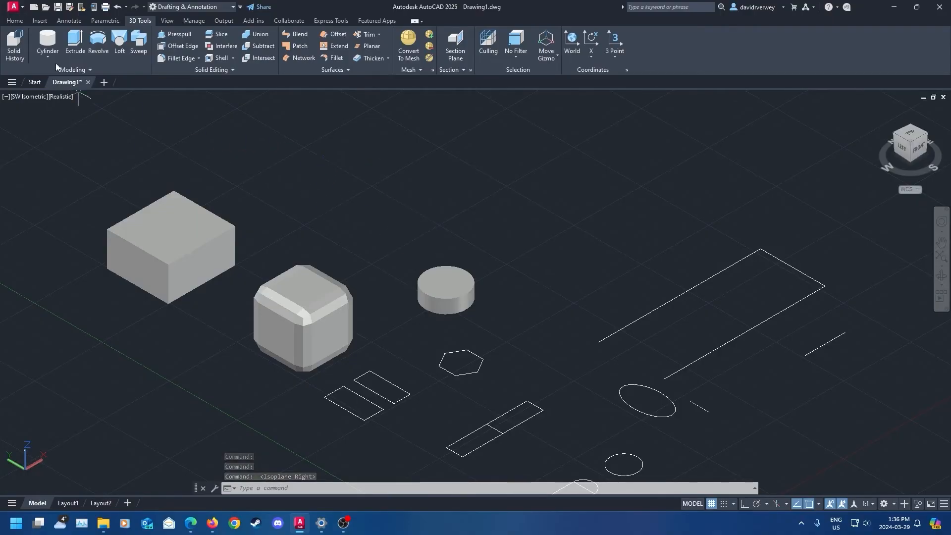
# Step: Save the drawing as Drawing1.dwg in the Documents folder in the AutoCAD 2018 Drawing format
pyautogui.click(21, 10)
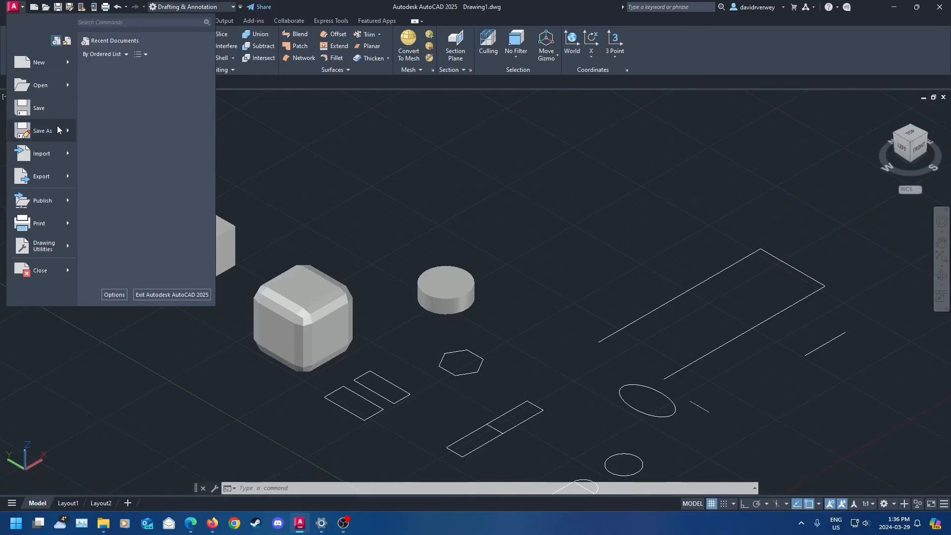
pyautogui.moveTo(59, 132)
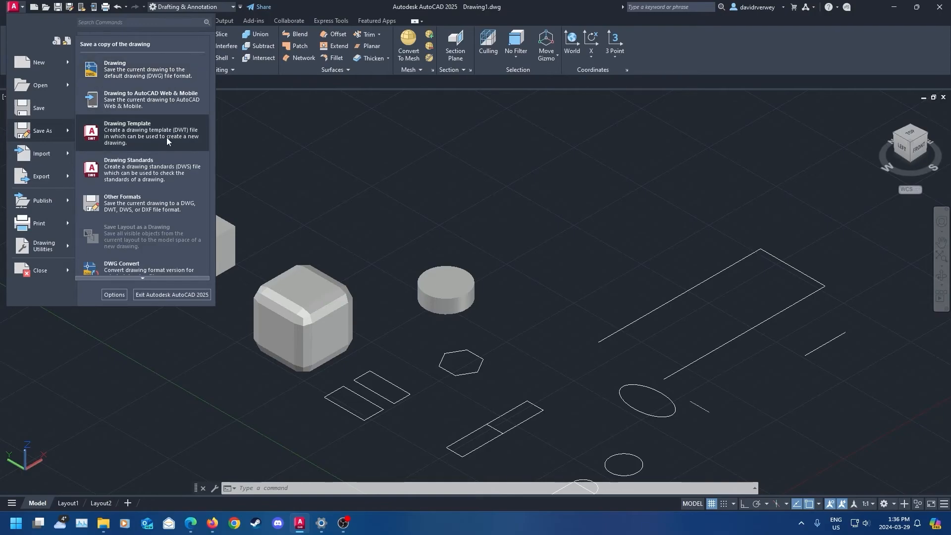
pyautogui.click(156, 74)
pyautogui.scroll(-8, 445, 279)
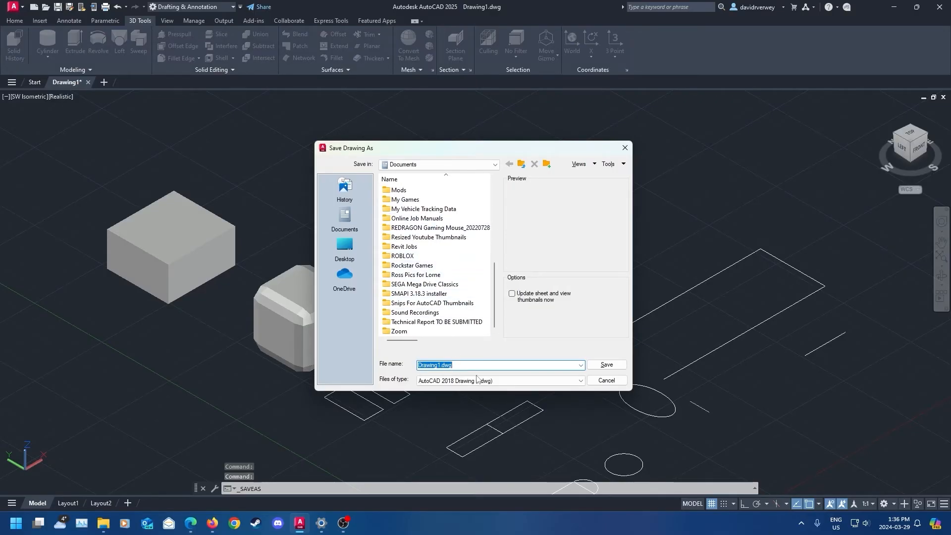
pyautogui.click(608, 365)
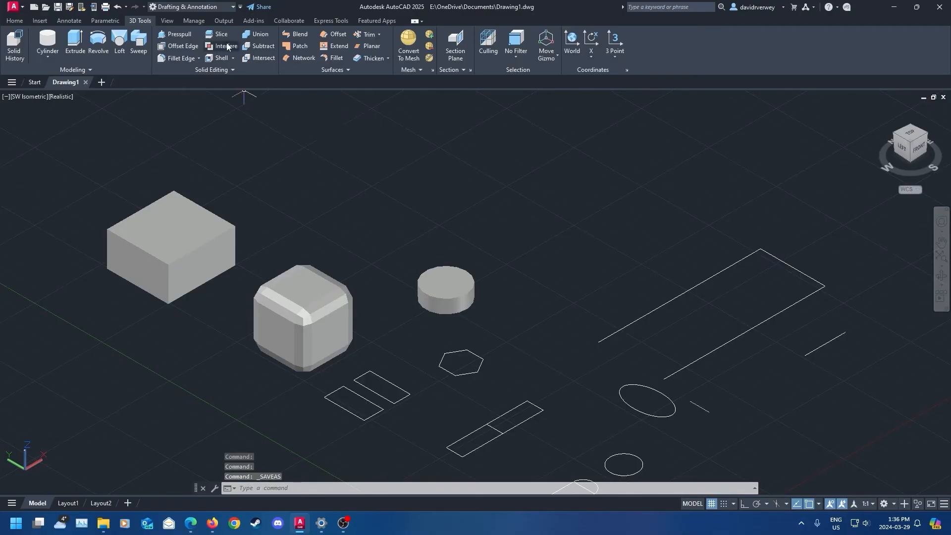
# Step: Export the current display as the DWF file Drawing1.dwf in the Documents folder
pyautogui.click(225, 21)
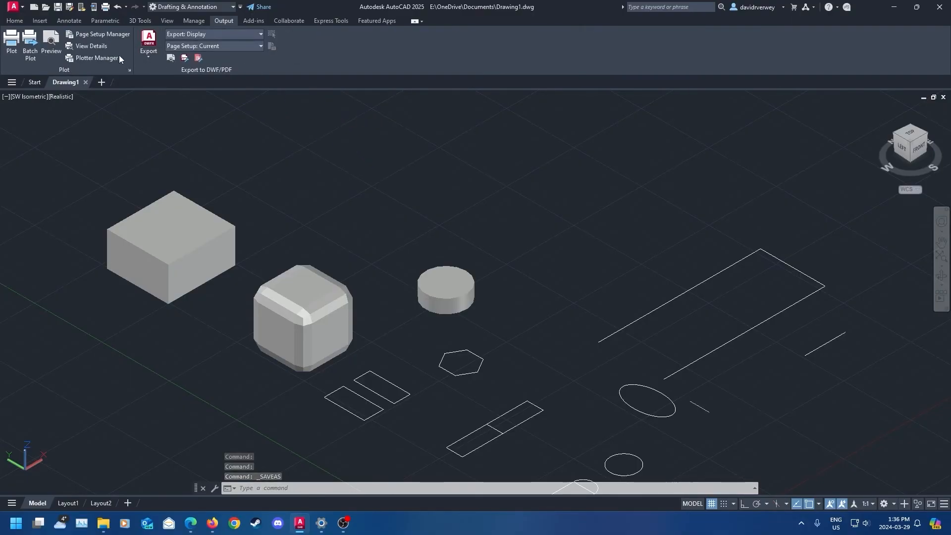
pyautogui.click(145, 56)
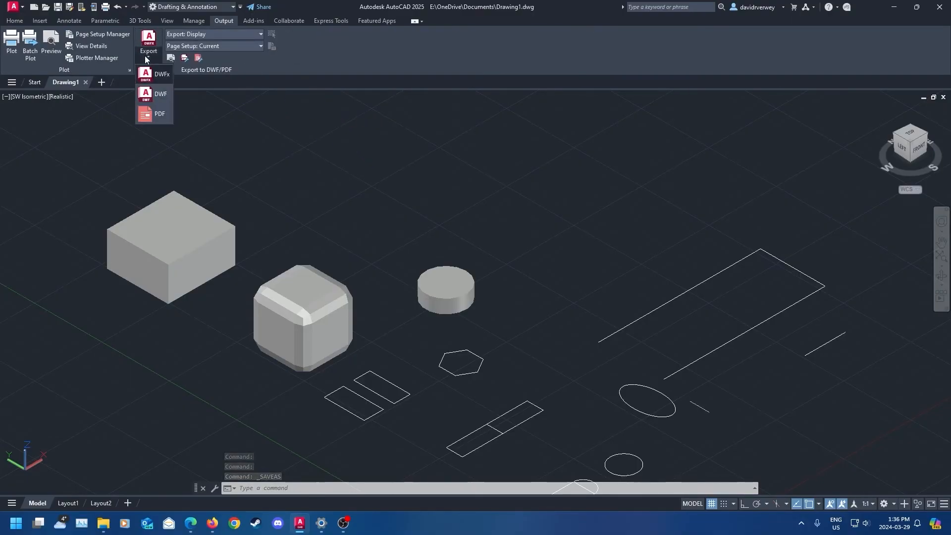
pyautogui.click(165, 97)
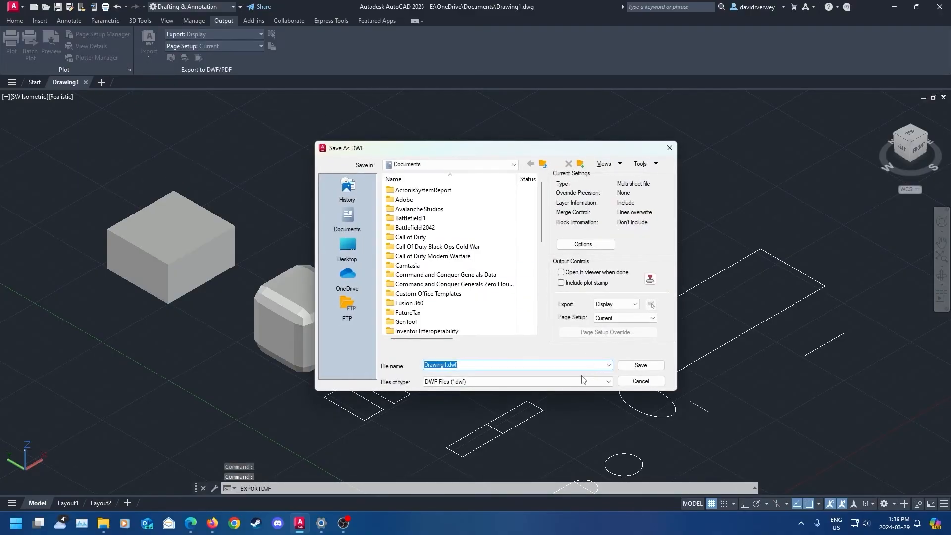
pyautogui.scroll(-10, 461, 243)
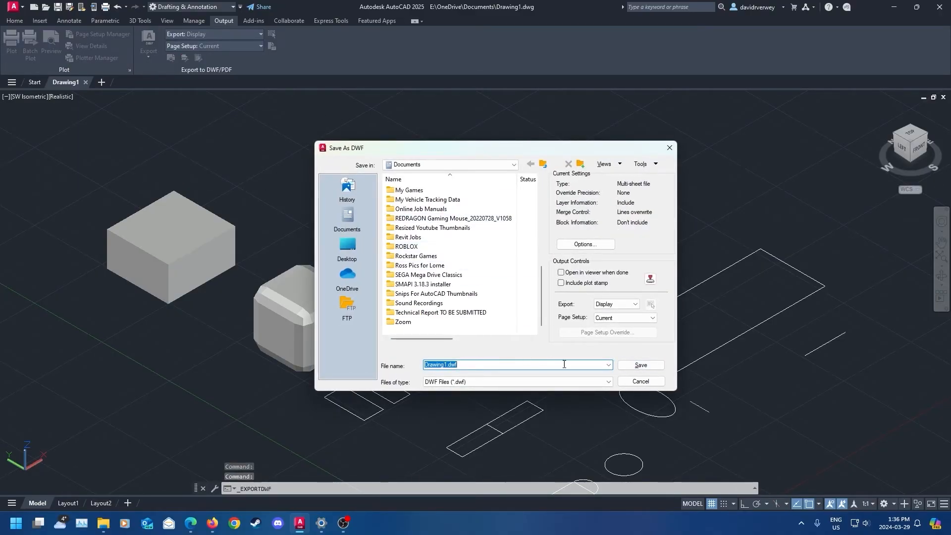
pyautogui.click(641, 366)
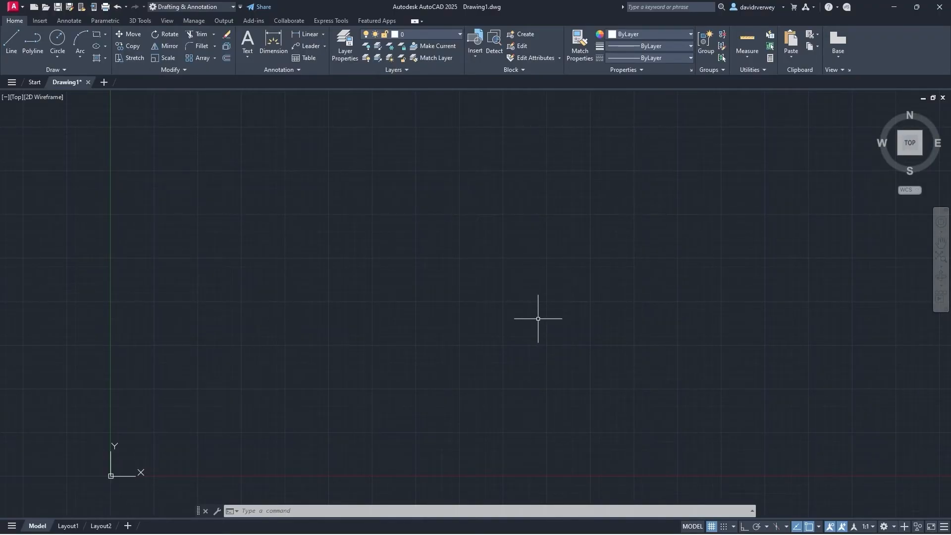
# Step: Review which ribbon tool sets are set to be shown, and bring up the 3D Tools commands
pyautogui.press('F5')
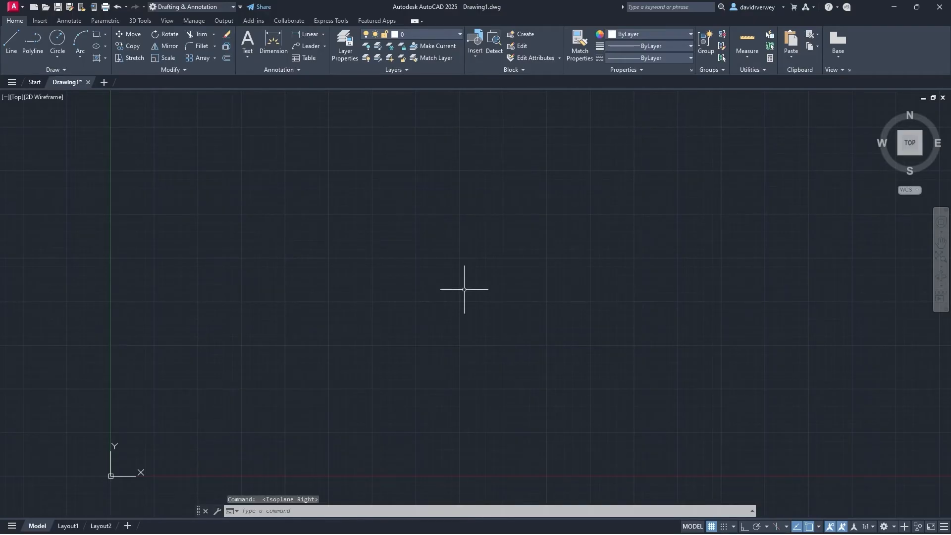
pyautogui.rightClick(436, 20)
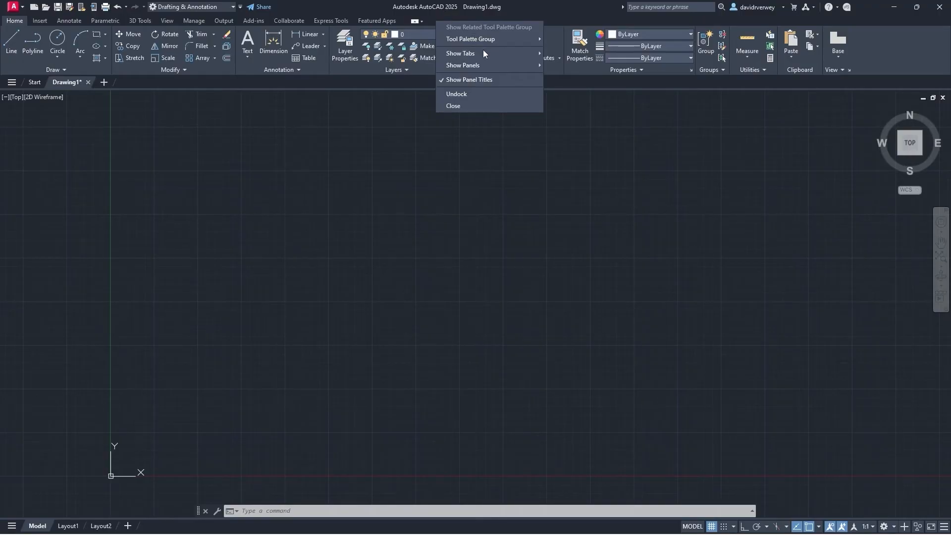
pyautogui.moveTo(493, 66)
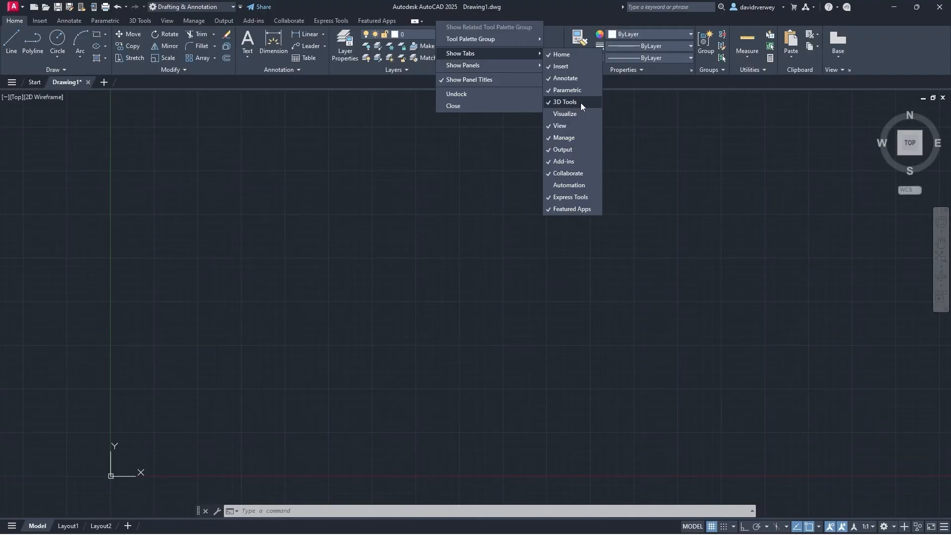
pyautogui.click(463, 185)
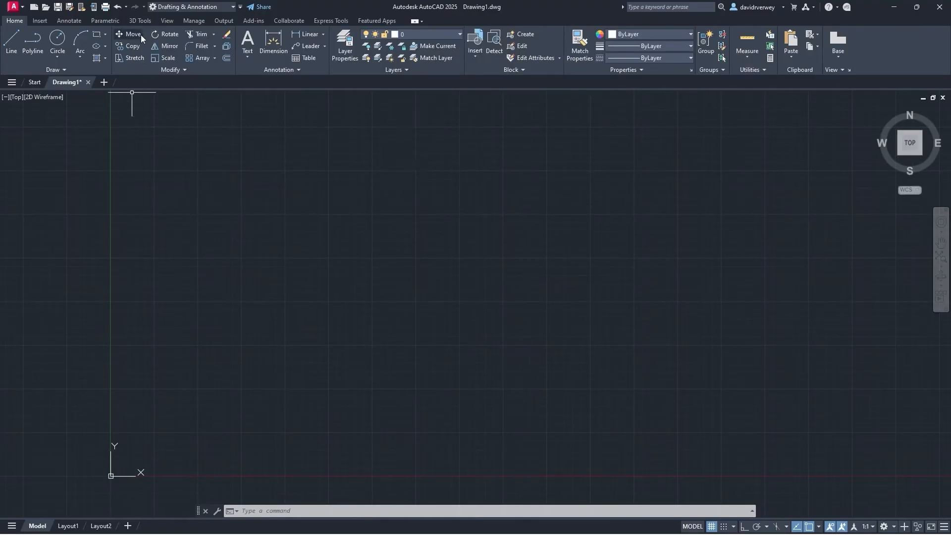
pyautogui.click(140, 22)
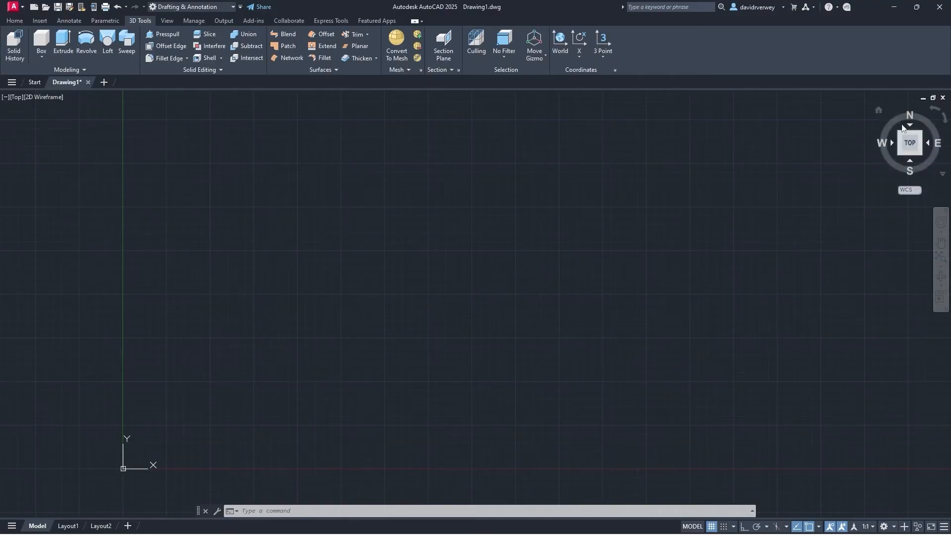
# Step: Rotate the top view through four quarter turns, back to north up
pyautogui.click(935, 110)
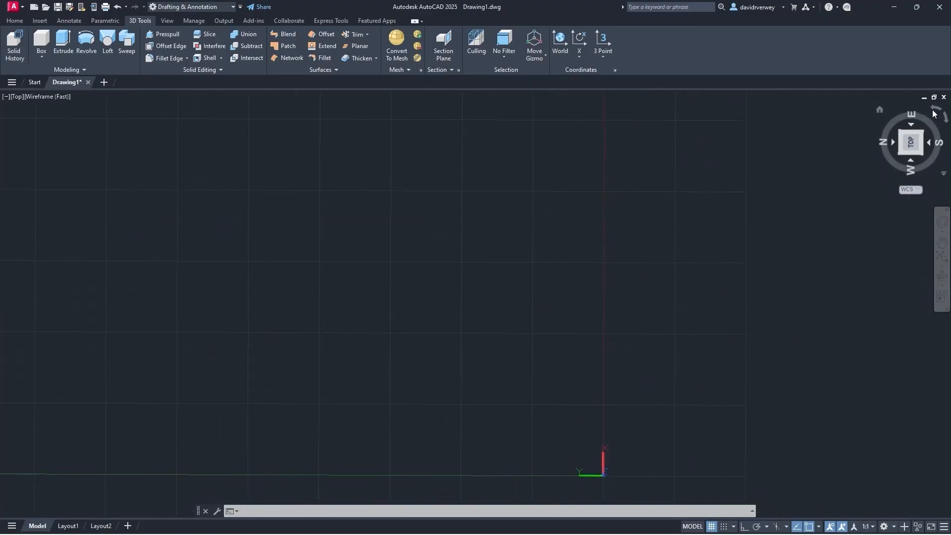
pyautogui.click(935, 110)
pyautogui.click(935, 110)
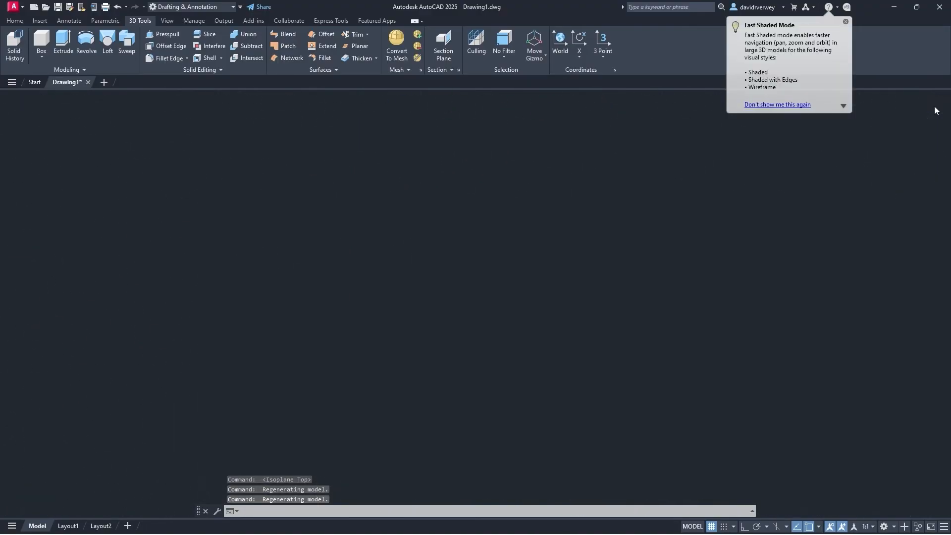
pyautogui.click(935, 110)
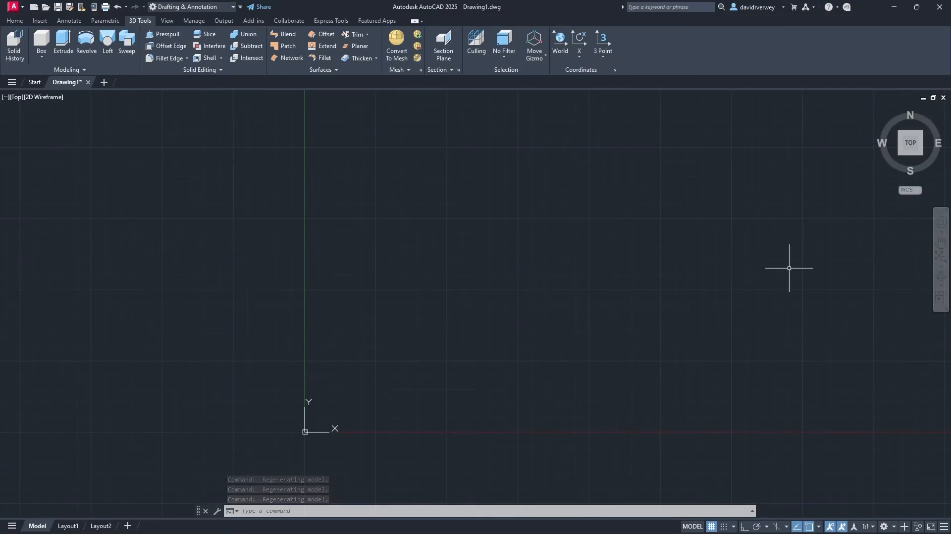
# Step: Switch to the SW Isometric view and cycle through the other isometric corner views back to SW Isometric
pyautogui.click(900, 156)
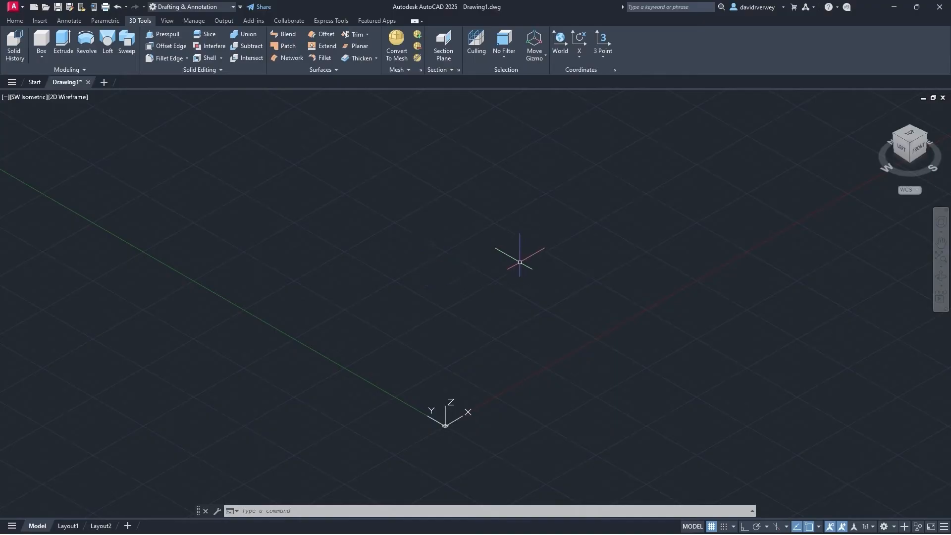
pyautogui.click(925, 134)
pyautogui.click(925, 134)
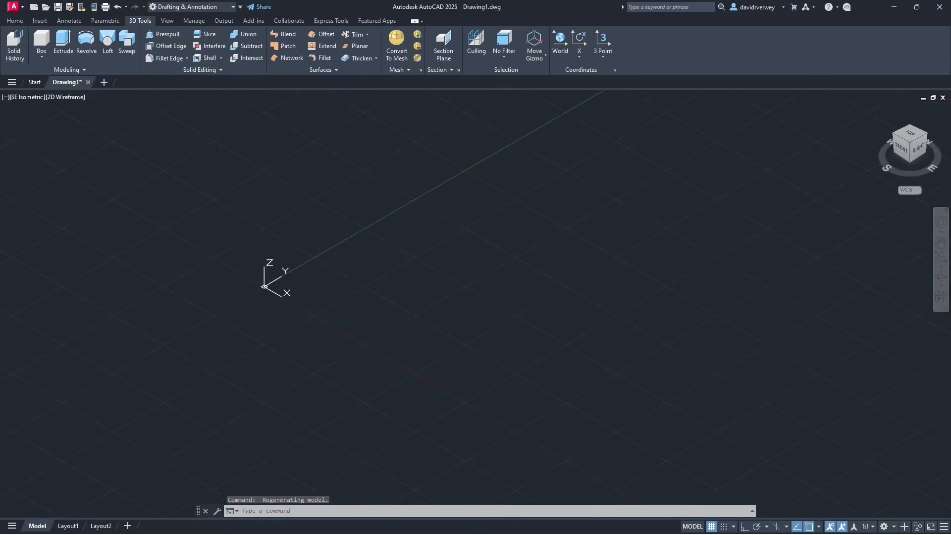
pyautogui.click(926, 134)
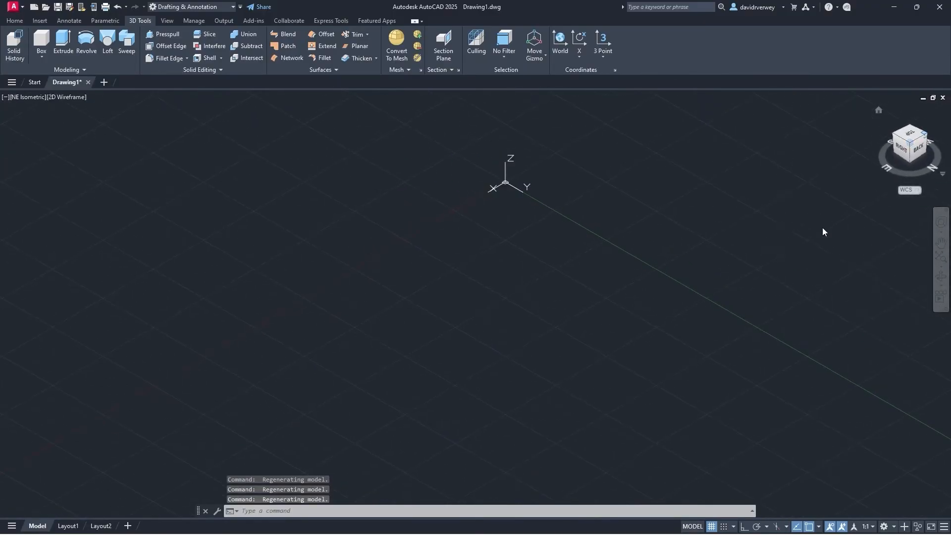
pyautogui.click(922, 137)
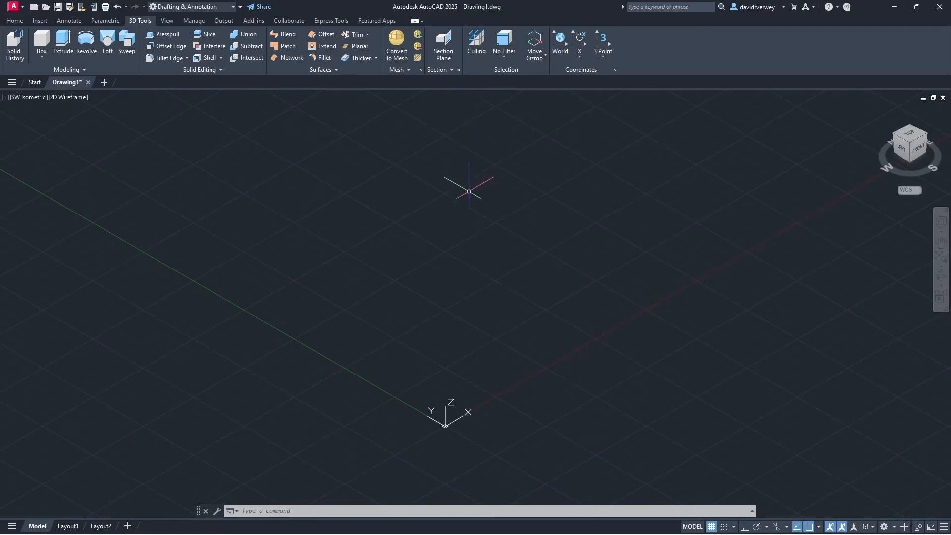
# Step: Create a solid box near the origin with a freehand, roughly square base and a height of 0.5
pyautogui.click(40, 54)
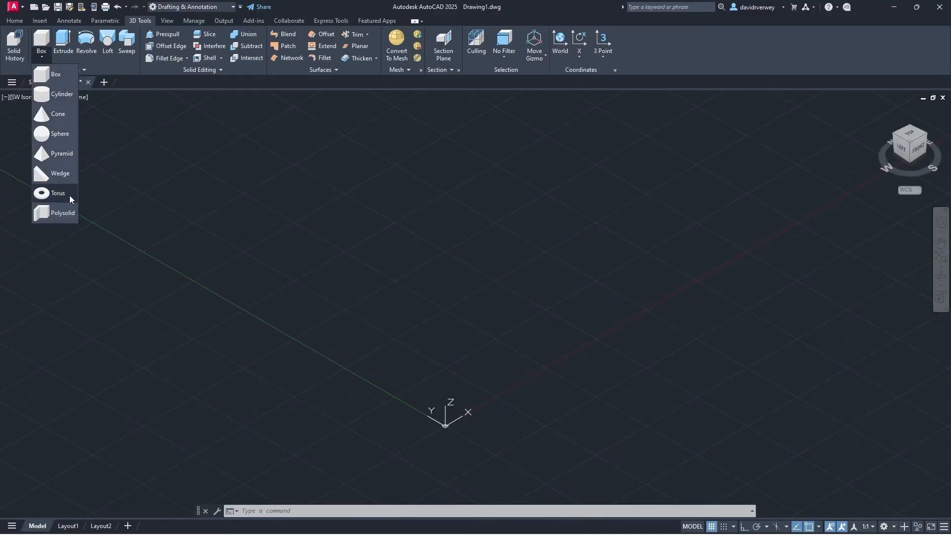
pyautogui.click(65, 78)
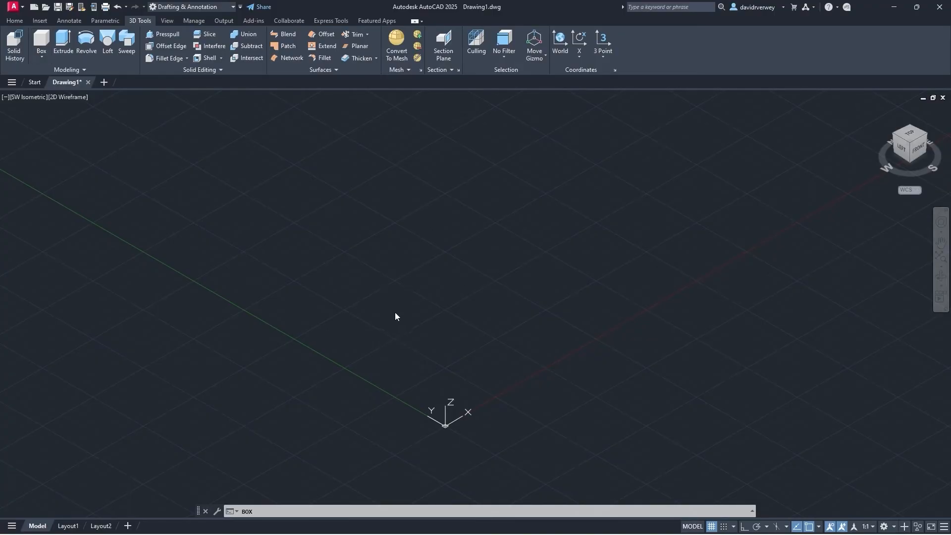
pyautogui.click(396, 338)
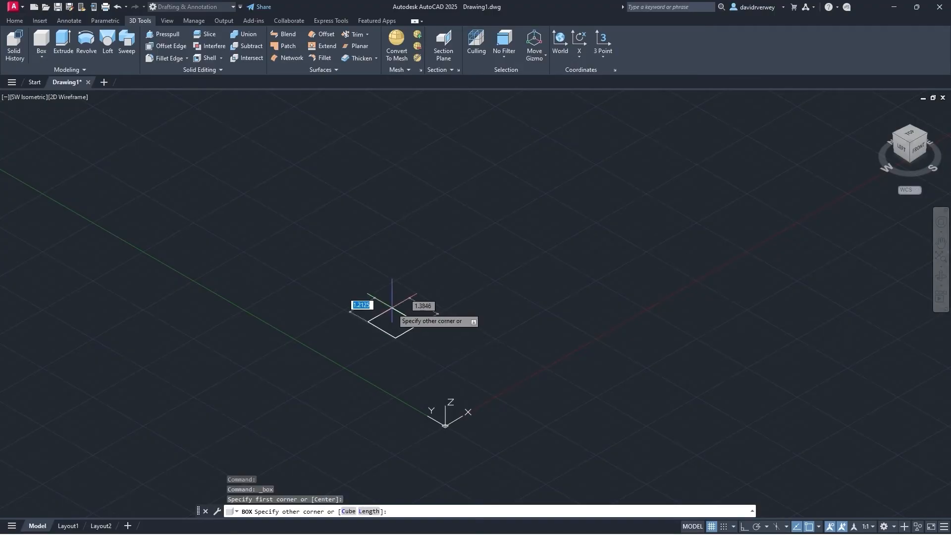
pyautogui.click(395, 283)
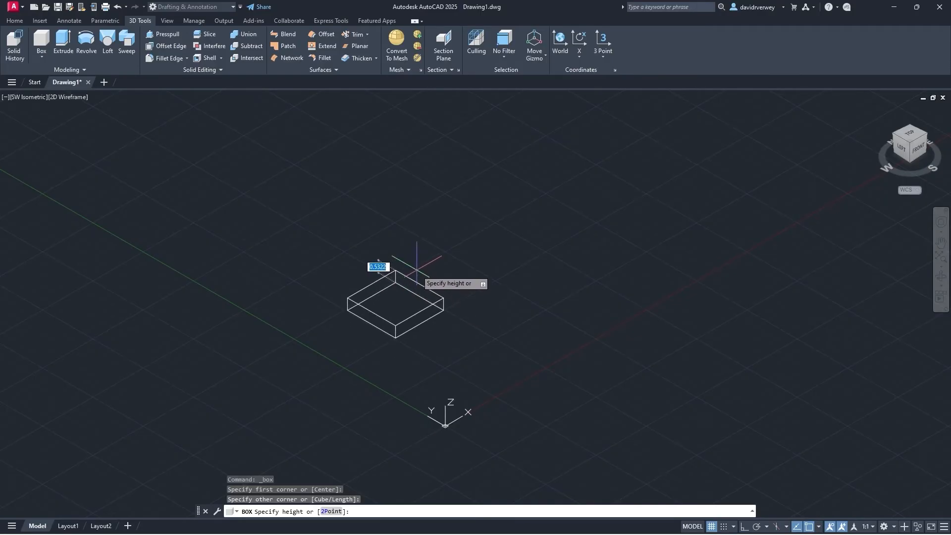
pyautogui.write('0.5')
pyautogui.press('Return')
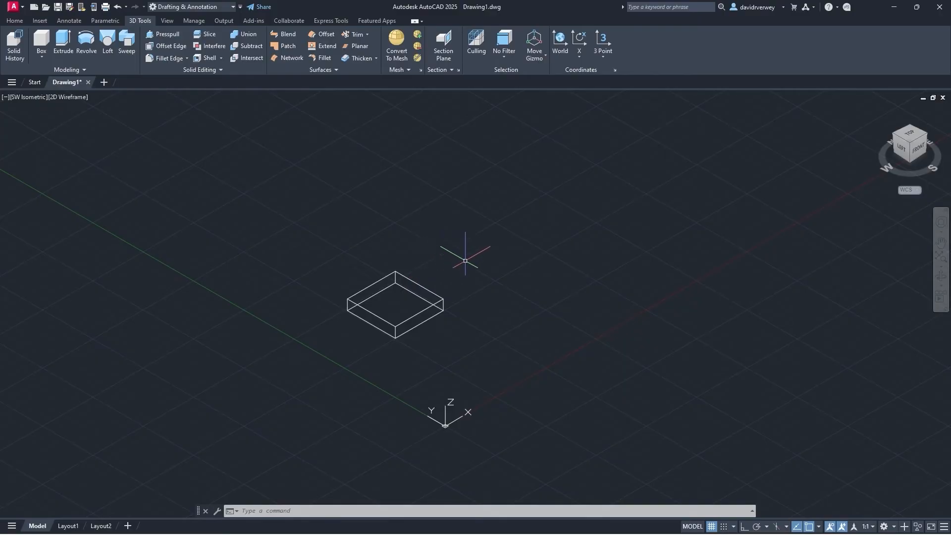
# Step: View the box from NW Isometric and return to the SW Isometric view
pyautogui.moveTo(447, 236); pyautogui.dragTo(431, 259, button='middle')
pyautogui.scroll(5, 431, 259)
pyautogui.moveTo(270, 329); pyautogui.dragTo(457, 382, button='middle')
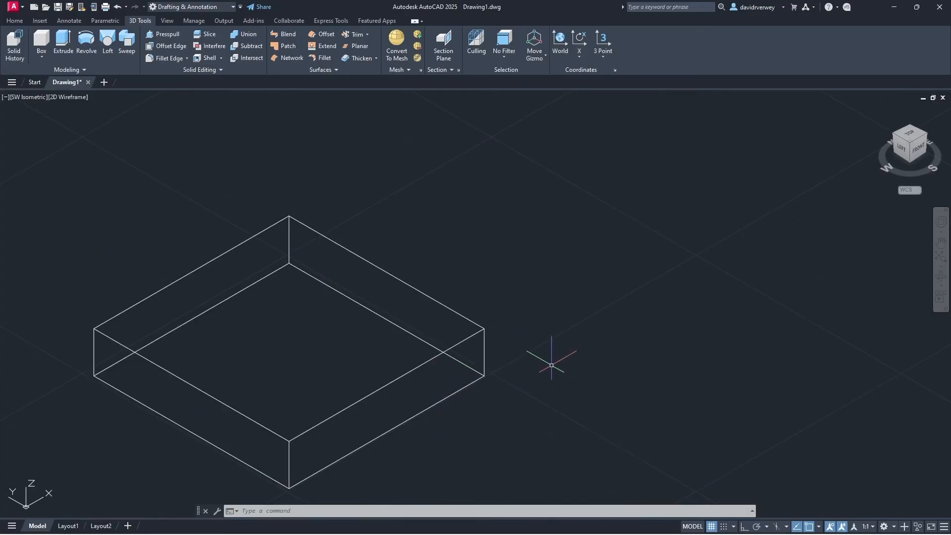
pyautogui.moveTo(618, 273); pyautogui.dragTo(626, 246, button='middle')
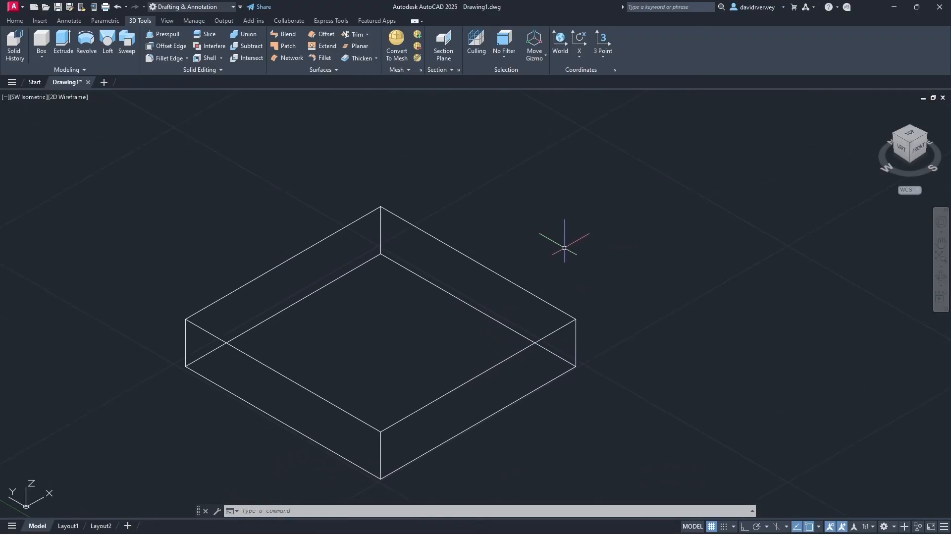
pyautogui.moveTo(484, 217); pyautogui.dragTo(546, 182, button='middle')
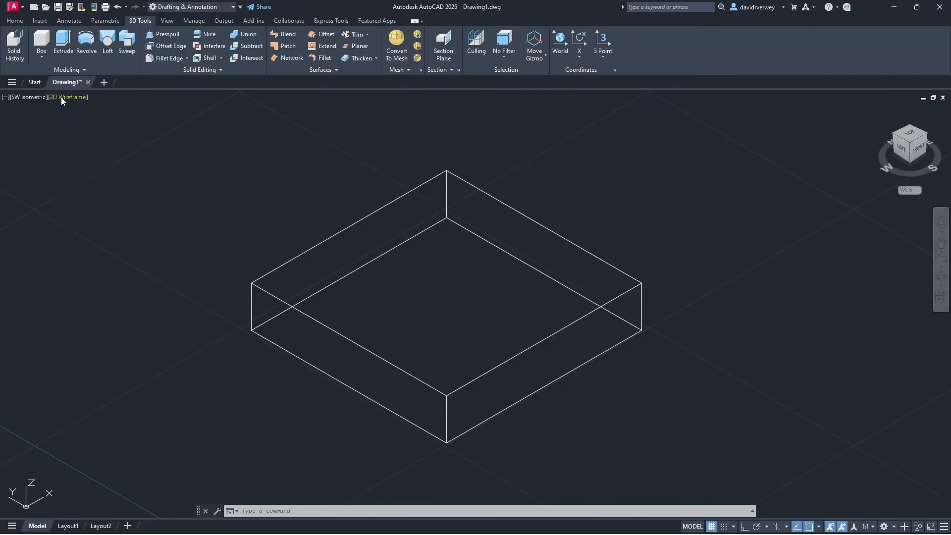
pyautogui.click(25, 99)
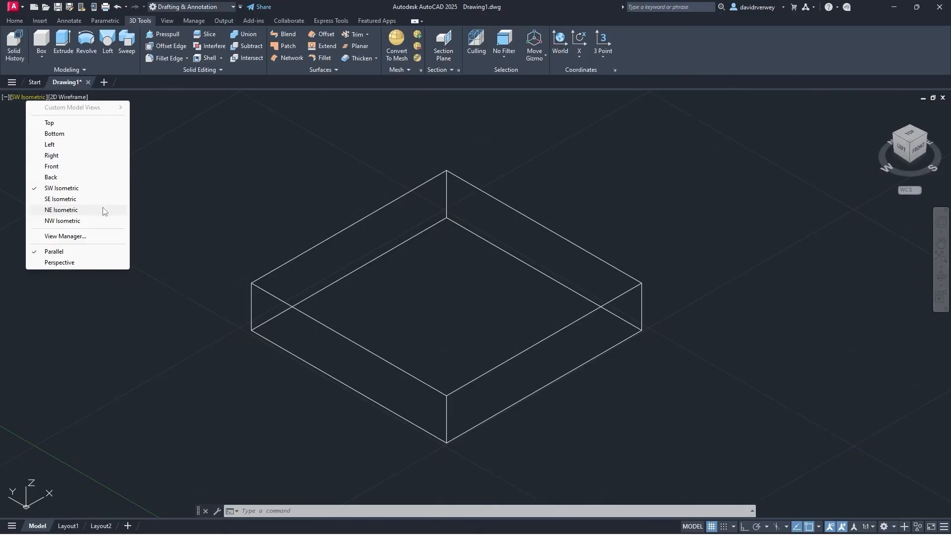
pyautogui.click(92, 220)
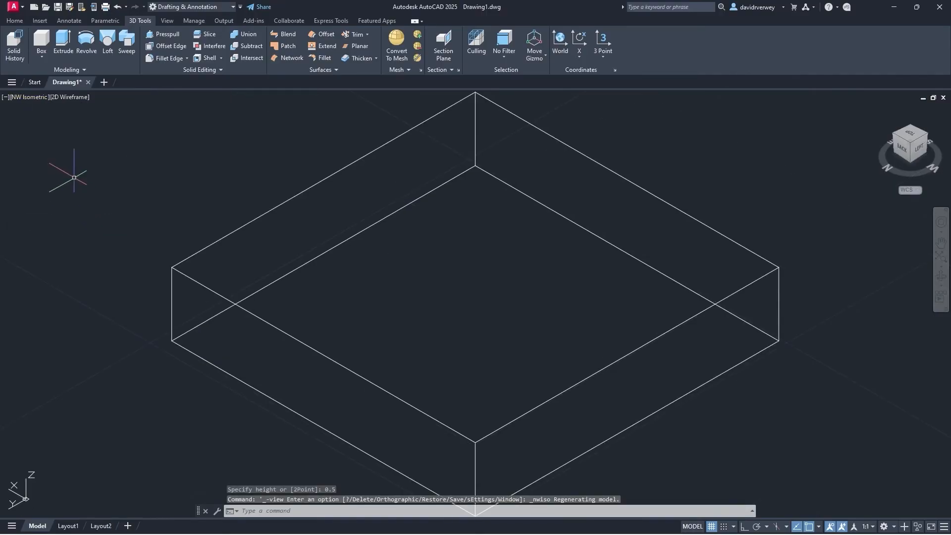
pyautogui.click(27, 98)
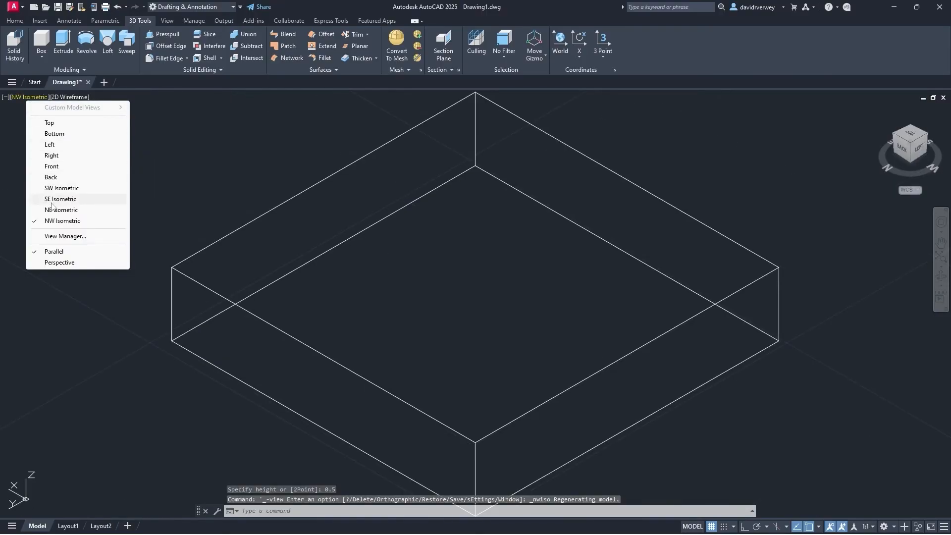
pyautogui.click(83, 190)
pyautogui.scroll(-2, 157, 216)
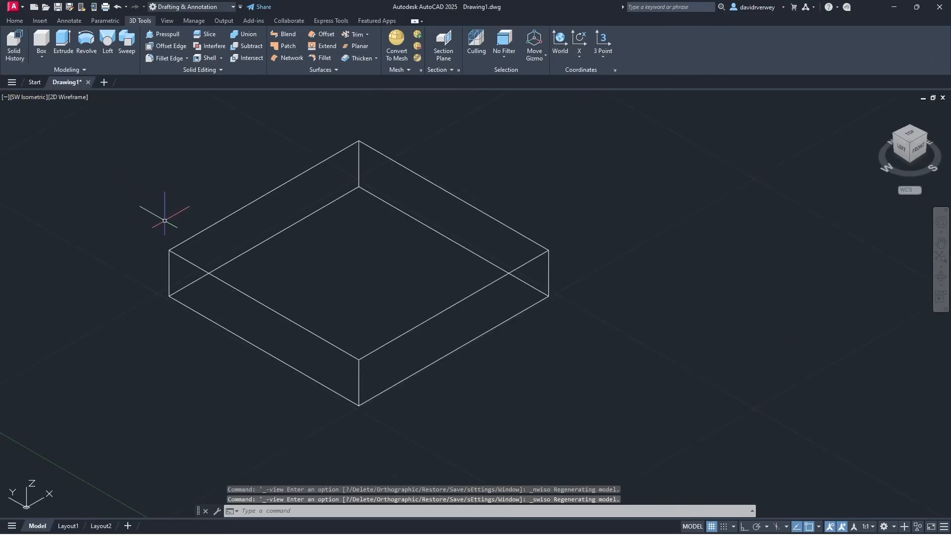
# Step: Preview the solid box in the Conceptual visual style and return to 2D Wireframe
pyautogui.click(64, 99)
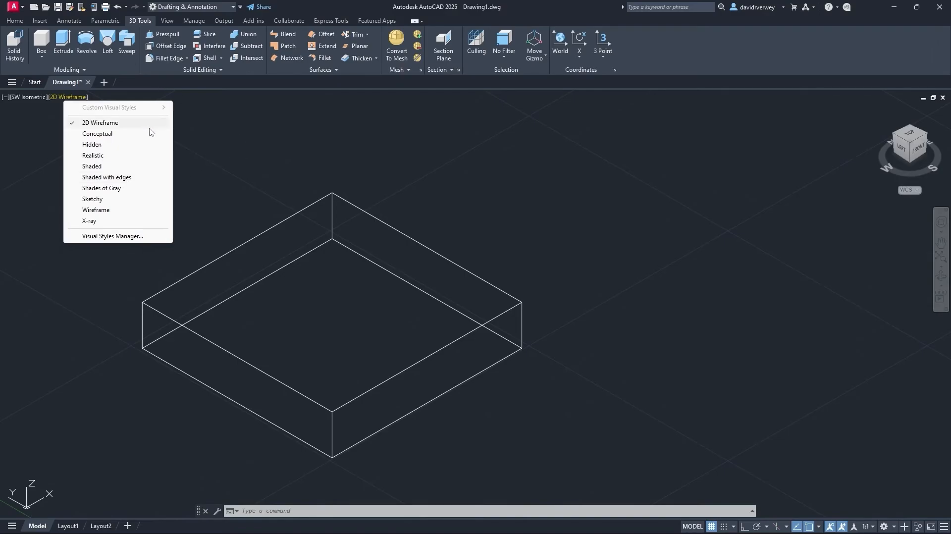
pyautogui.click(129, 134)
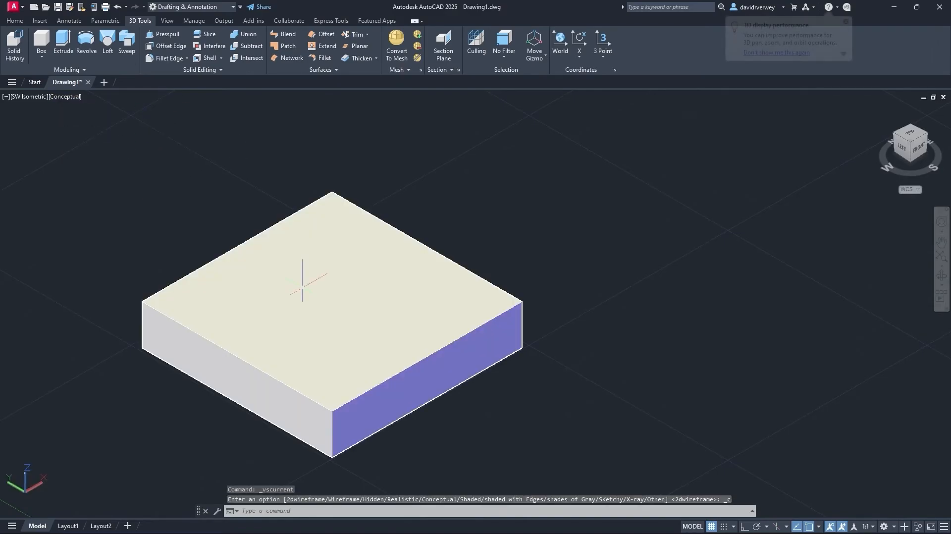
pyautogui.moveTo(287, 291); pyautogui.dragTo(387, 295, button='middle')
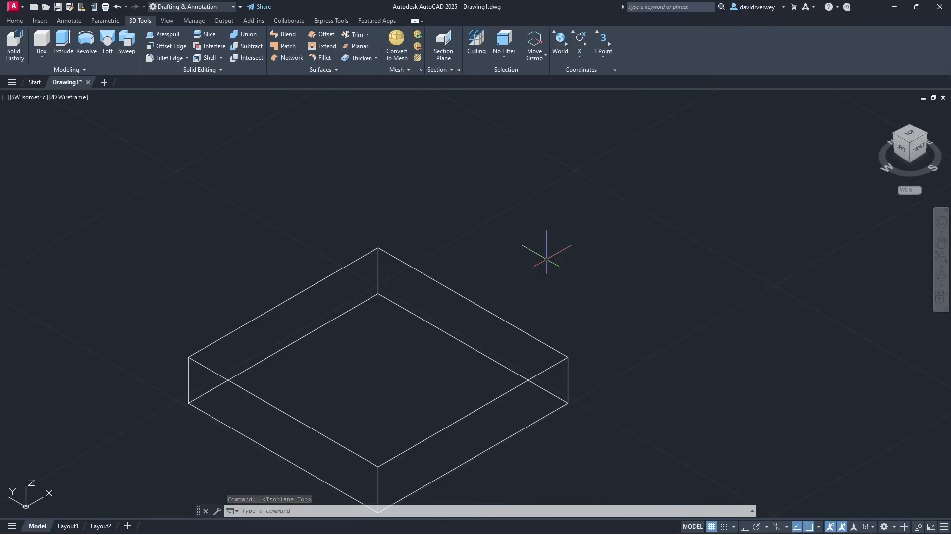
# Step: Increase the box's smoothness with Smooth More, converting the solid to a mesh object first
pyautogui.moveTo(547, 259); pyautogui.dragTo(543, 229, button='middle')
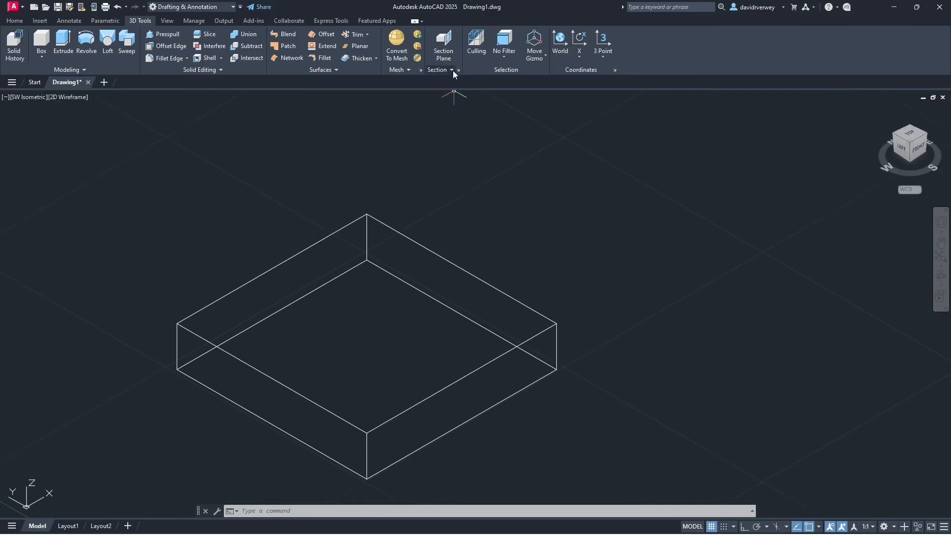
pyautogui.click(419, 32)
pyautogui.click(525, 305)
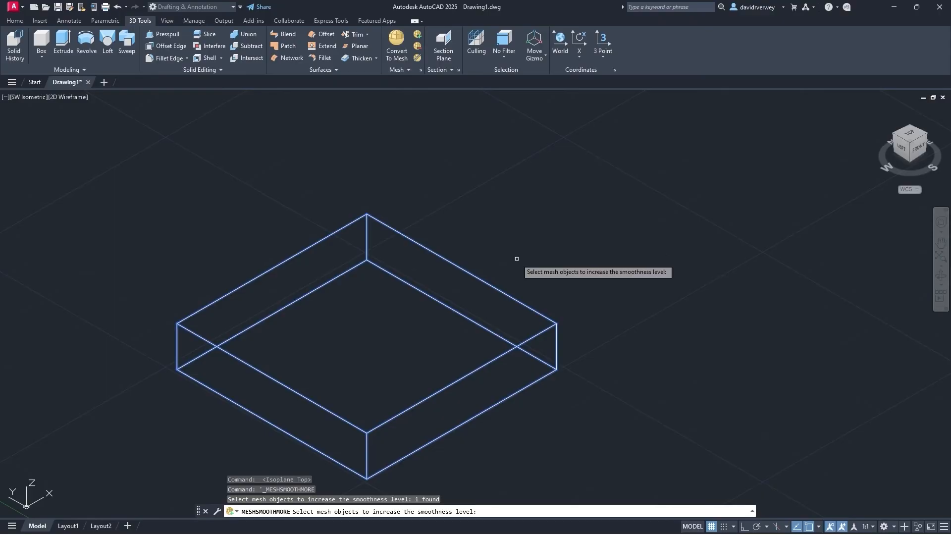
pyautogui.press('Return')
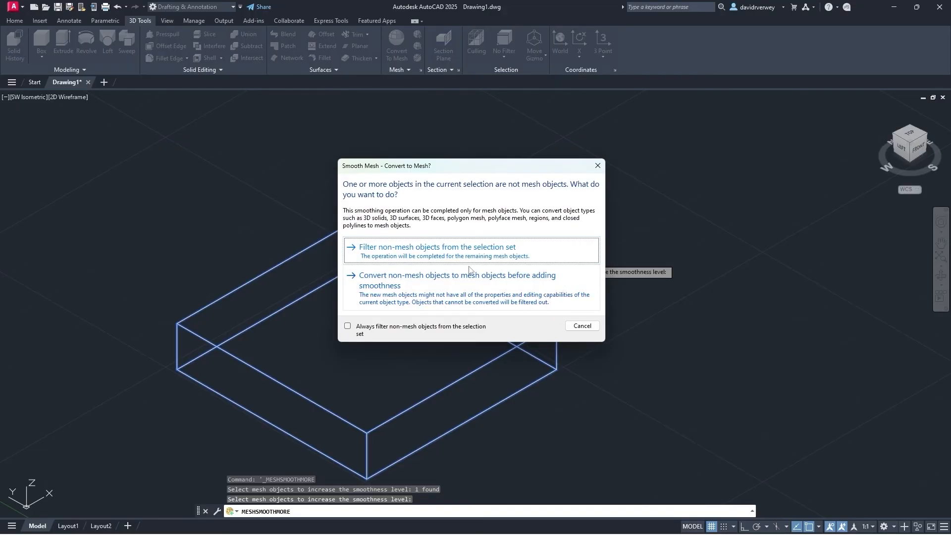
pyautogui.click(510, 283)
# Step: Inspect the smoothed mesh's rounded corners in the Conceptual visual style, and switch back to 2D Wireframe
pyautogui.moveTo(336, 287); pyautogui.dragTo(433, 263, button='middle')
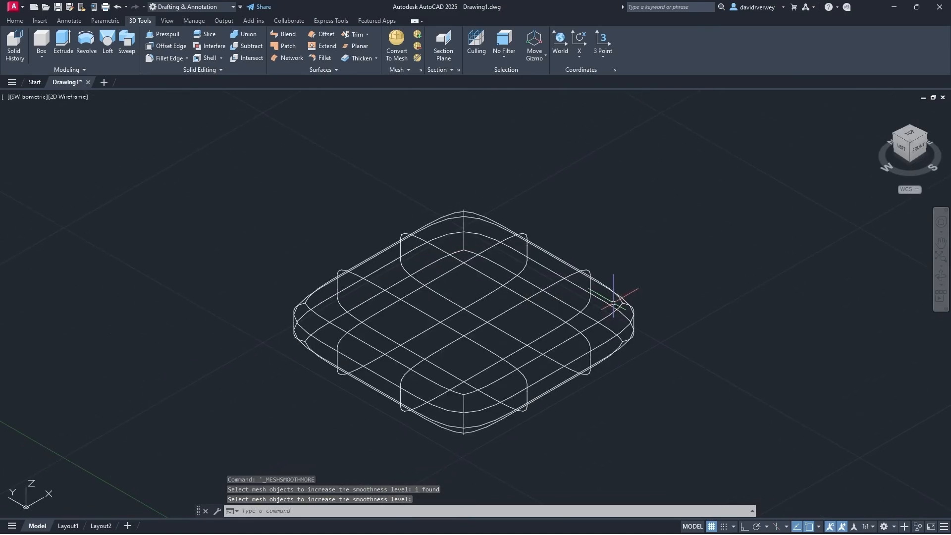
pyautogui.moveTo(599, 298); pyautogui.dragTo(591, 293, button='middle')
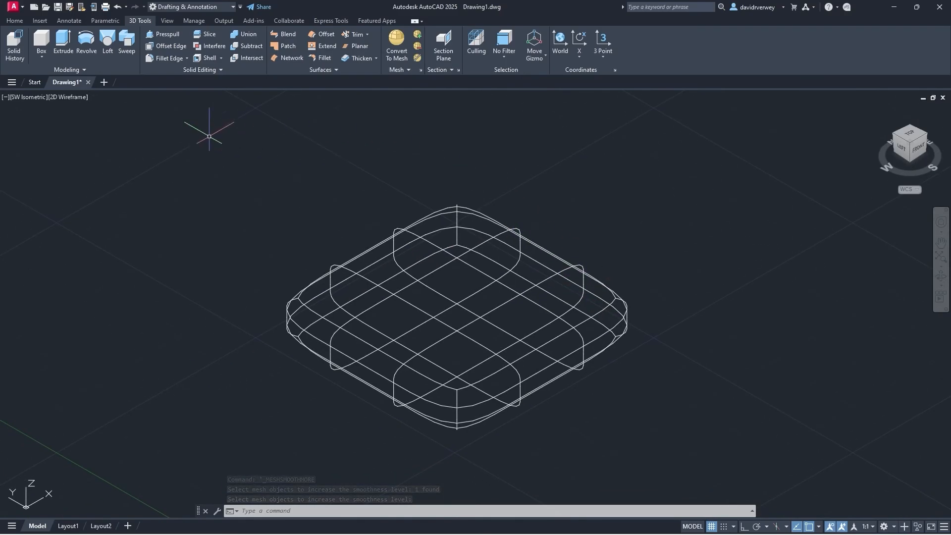
pyautogui.click(70, 98)
pyautogui.click(119, 134)
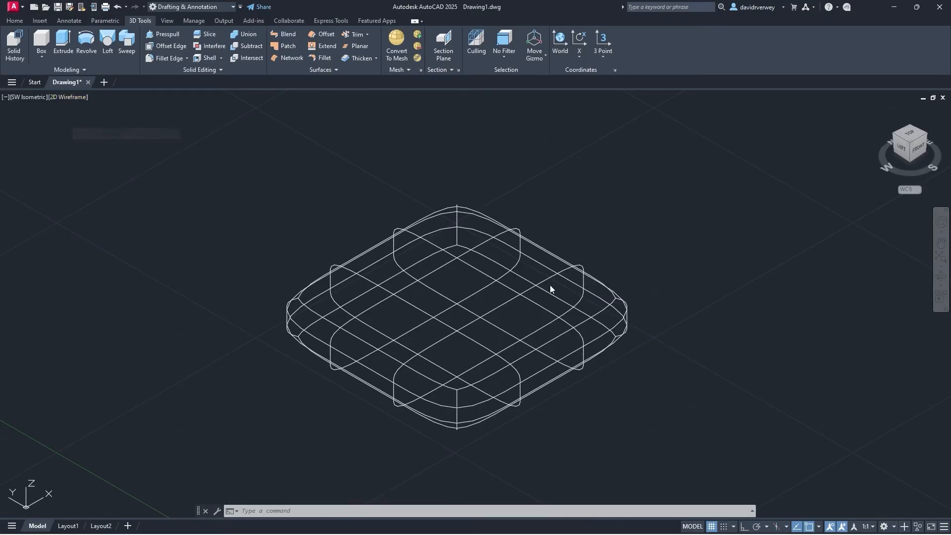
pyautogui.moveTo(645, 429); pyautogui.dragTo(648, 397, button='middle')
pyautogui.scroll(2, 520, 376)
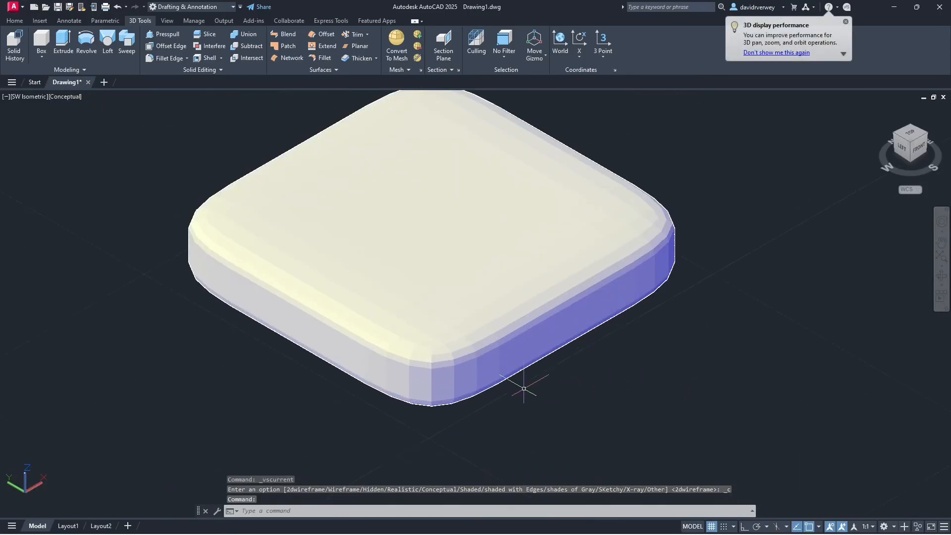
pyautogui.scroll(5, 448, 401)
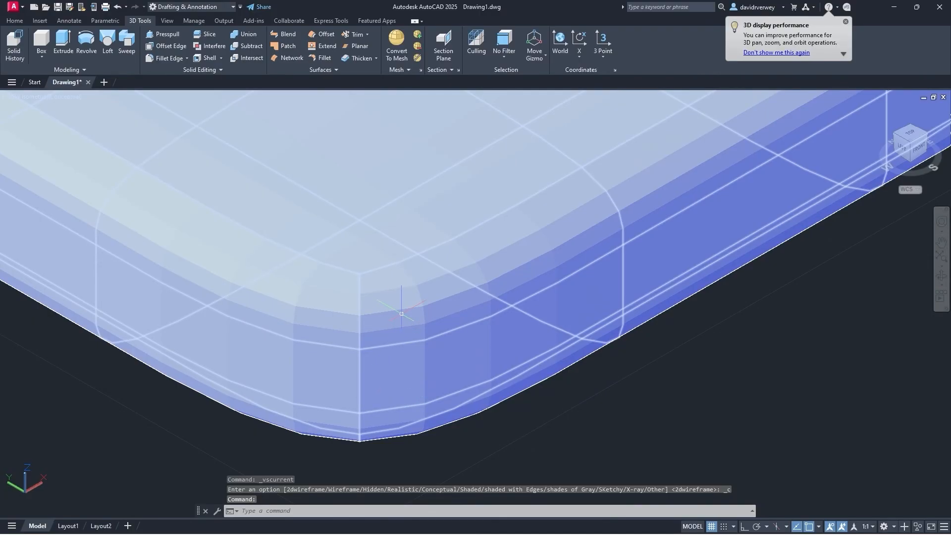
pyautogui.scroll(-6, 433, 359)
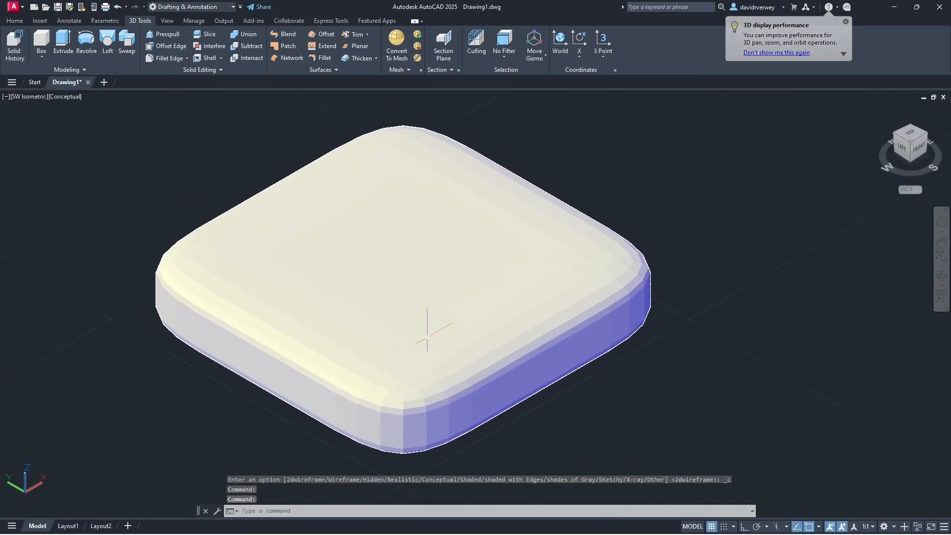
pyautogui.click(66, 97)
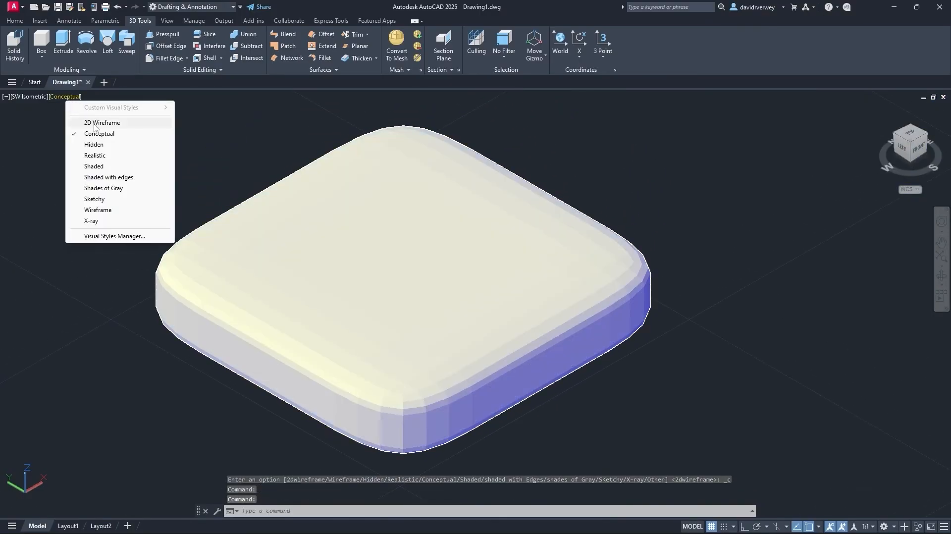
pyautogui.click(95, 123)
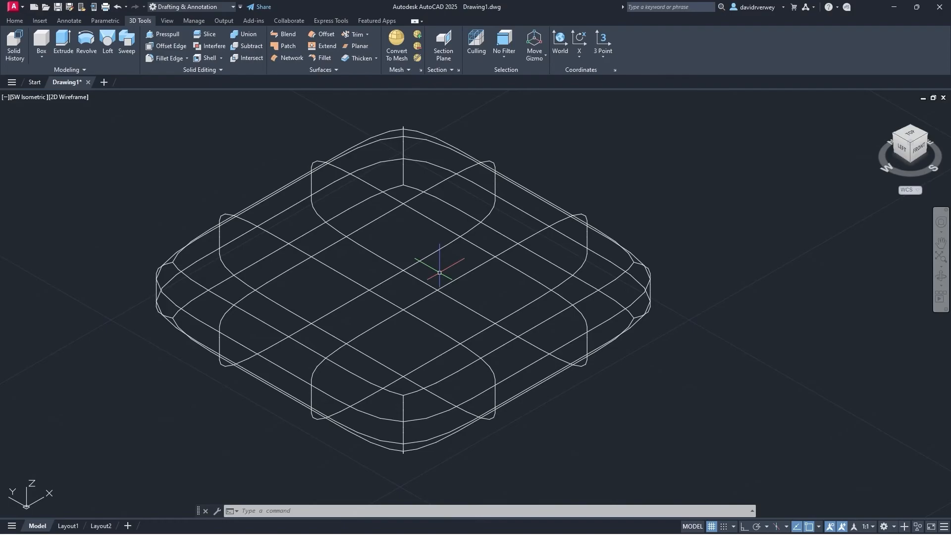
# Step: Examine the smoothed mesh's wireframe grid and edges up close and from farther away
pyautogui.moveTo(408, 280); pyautogui.dragTo(688, 297, button='middle')
pyautogui.scroll(-4, 561, 251)
pyautogui.moveTo(580, 247); pyautogui.dragTo(456, 341, button='middle')
pyautogui.moveTo(473, 309)
pyautogui.scroll(6, 476, 318)
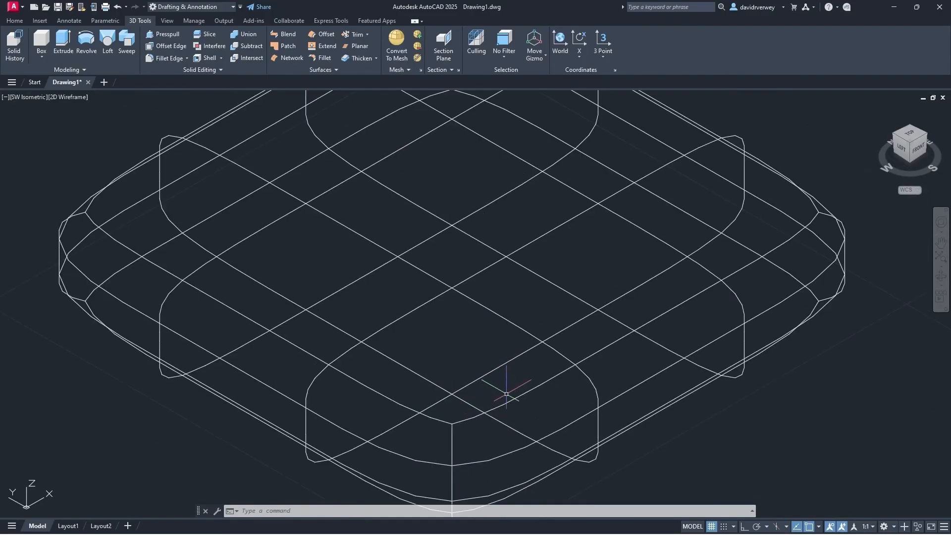
pyautogui.scroll(1, 446, 347)
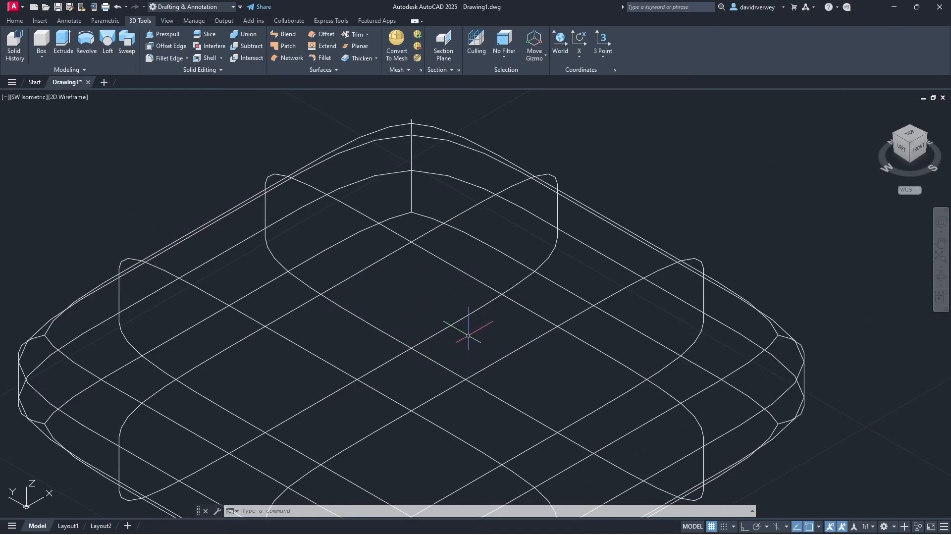
pyautogui.scroll(-6, 422, 334)
pyautogui.moveTo(365, 258); pyautogui.dragTo(579, 386, button='middle')
pyautogui.moveTo(472, 336); pyautogui.dragTo(520, 376, button='middle')
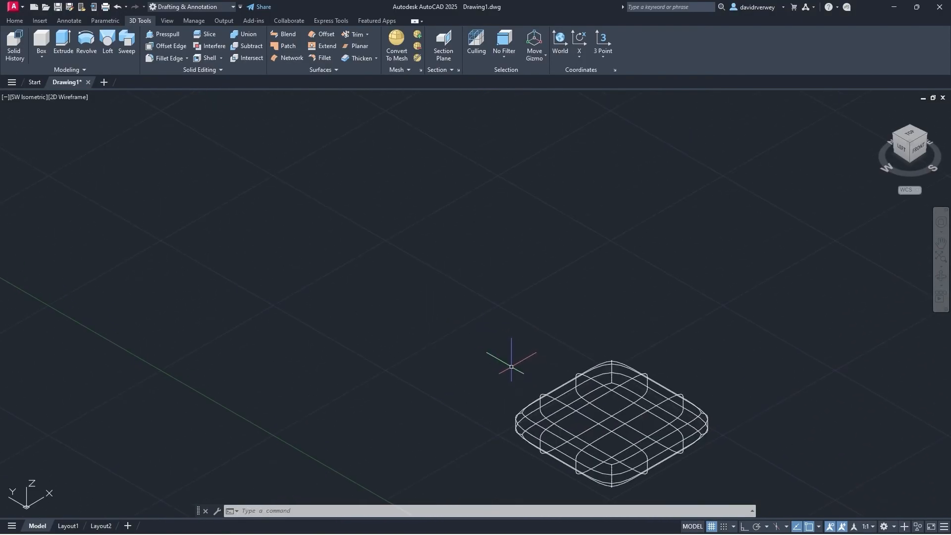
# Step: Create a mesh box beside the smoothed mesh with a freehand, roughly square base and a height of 0.5
pyautogui.click(90, 73)
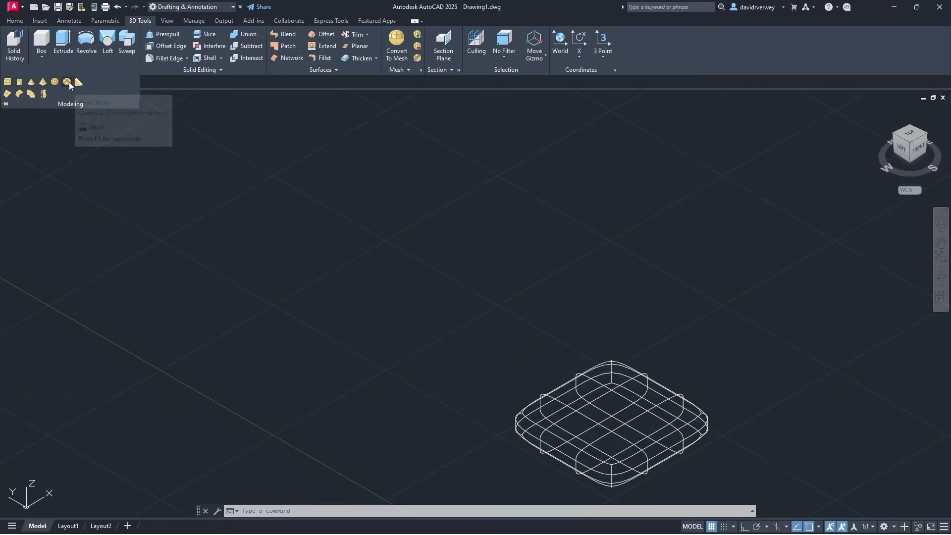
pyautogui.click(7, 82)
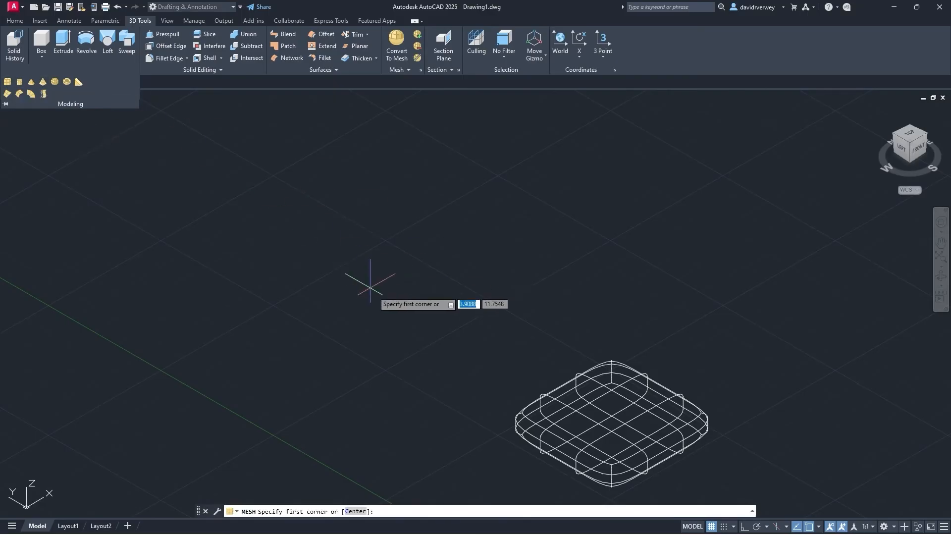
pyautogui.press('F5')
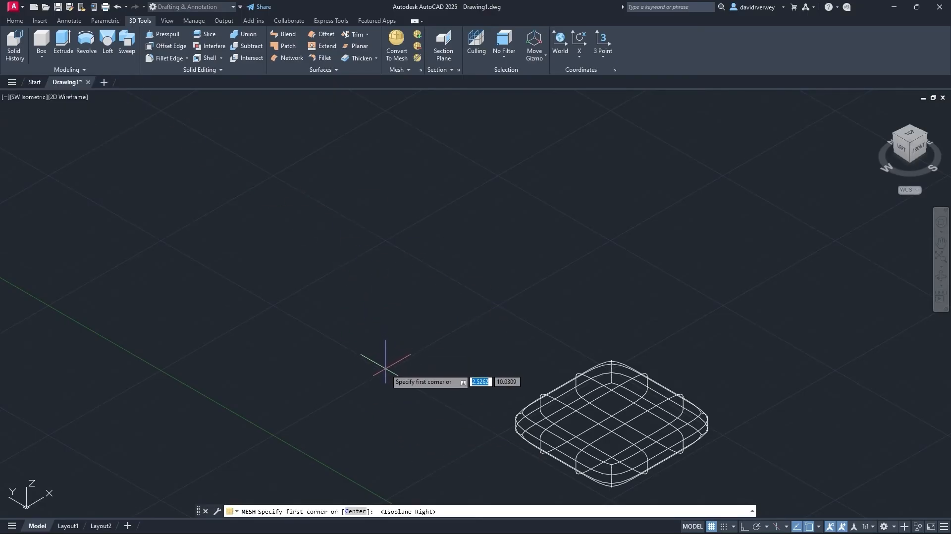
pyautogui.click(386, 368)
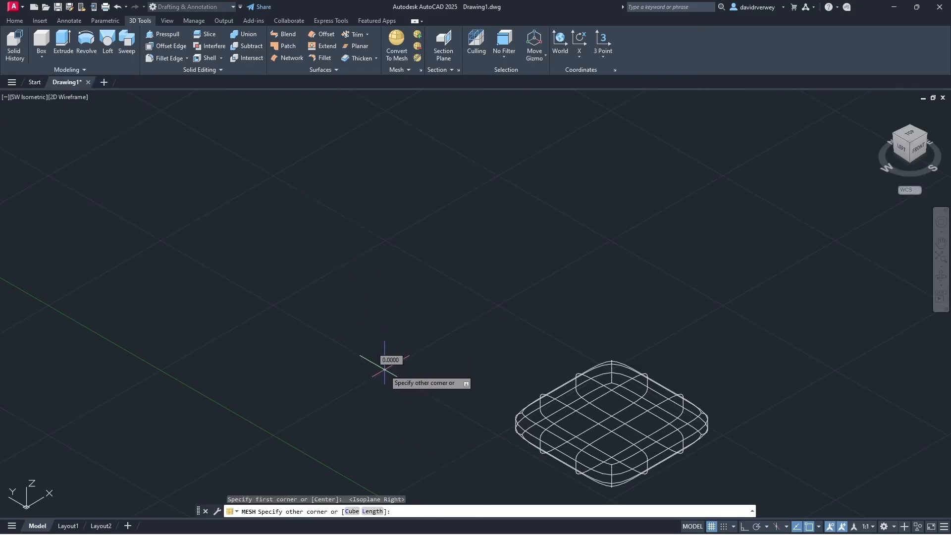
pyautogui.click(385, 242)
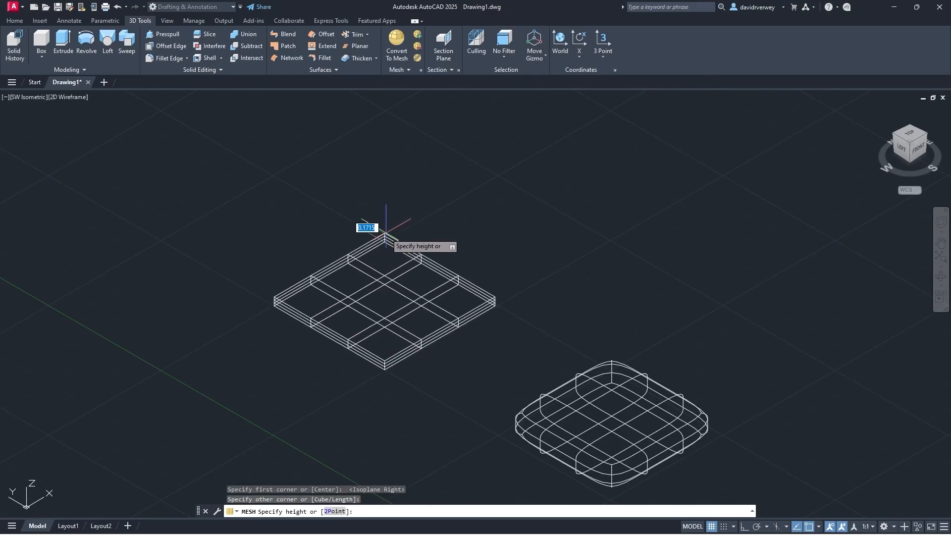
pyautogui.write('0.5')
pyautogui.press('Return')
pyautogui.moveTo(475, 393); pyautogui.dragTo(501, 367, button='middle')
pyautogui.scroll(2, 492, 320)
pyautogui.scroll(-2, 492, 323)
pyautogui.moveTo(486, 320); pyautogui.dragTo(424, 285, button='middle')
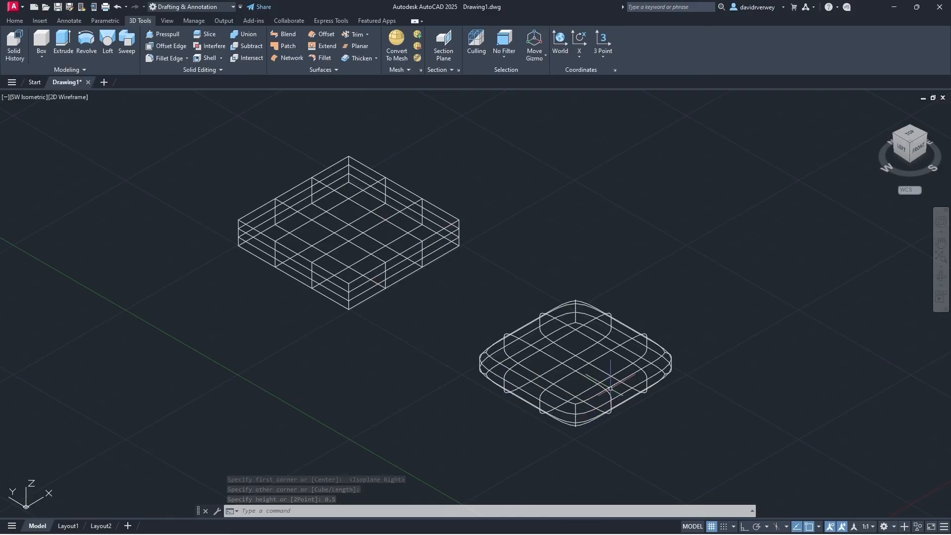
# Step: Extrude a mid-height face in the middle of the new mesh box's front-facing side outward by 1.0
pyautogui.scroll(3, 609, 389)
pyautogui.moveTo(747, 363); pyautogui.dragTo(630, 365, button='middle')
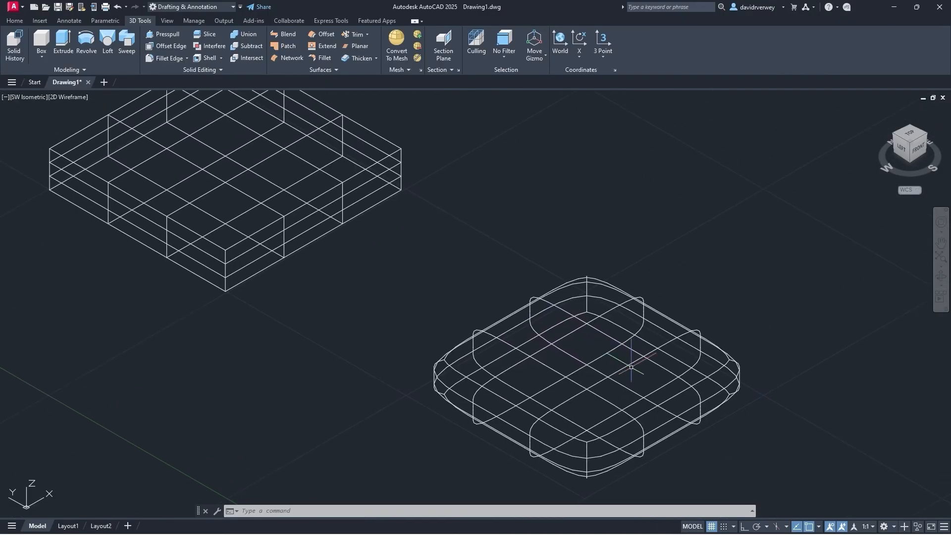
pyautogui.moveTo(326, 284); pyautogui.dragTo(479, 413, button='middle')
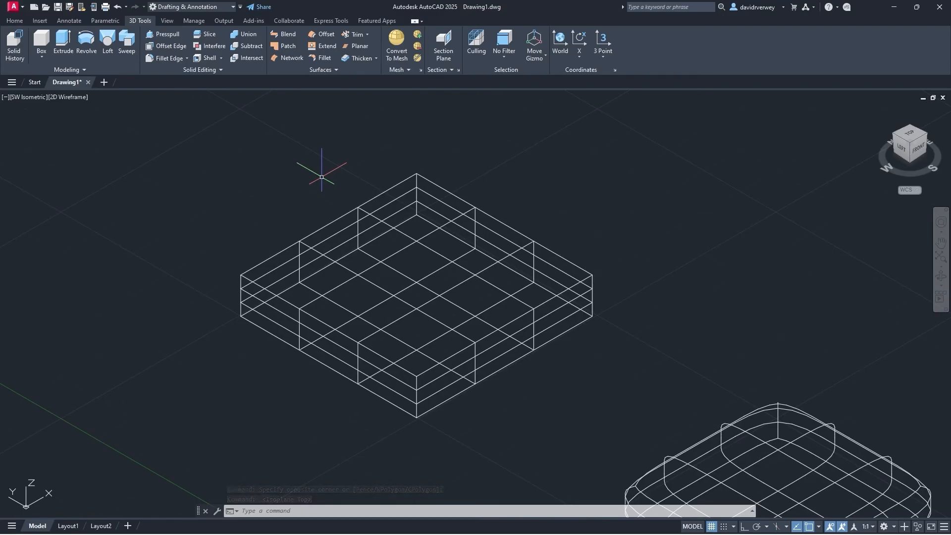
pyautogui.click(407, 71)
pyautogui.click(406, 81)
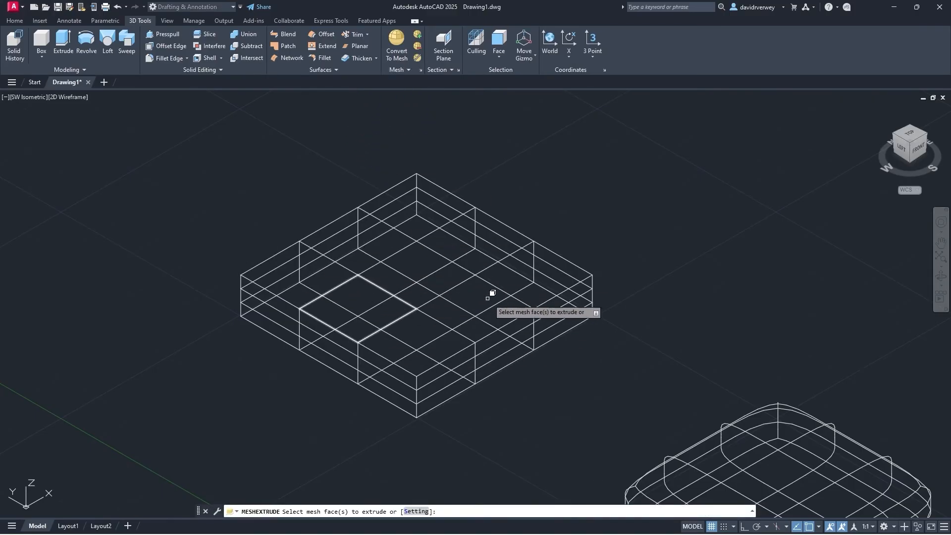
pyautogui.click(519, 355)
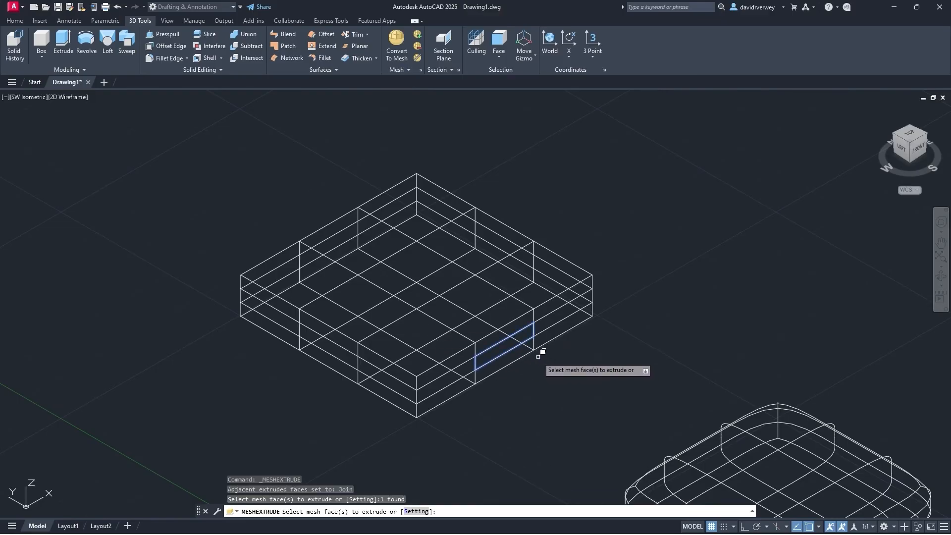
pyautogui.press('Return')
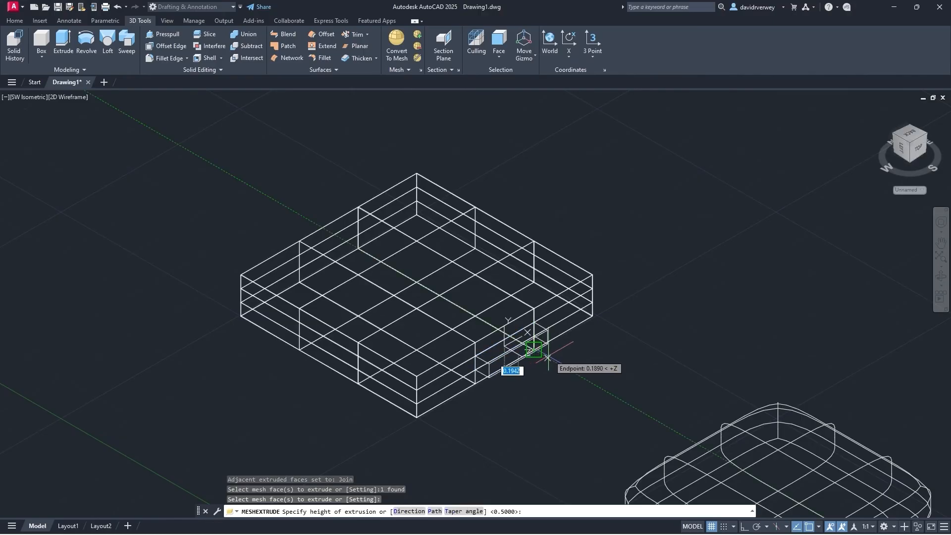
pyautogui.scroll(5, 569, 371)
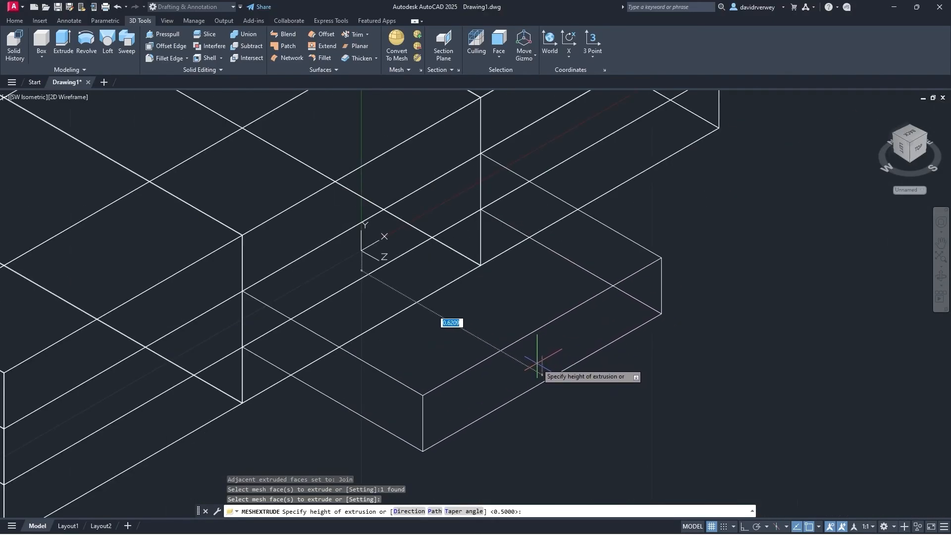
pyautogui.write('1.0')
pyautogui.press('Return')
pyautogui.scroll(-5, 516, 362)
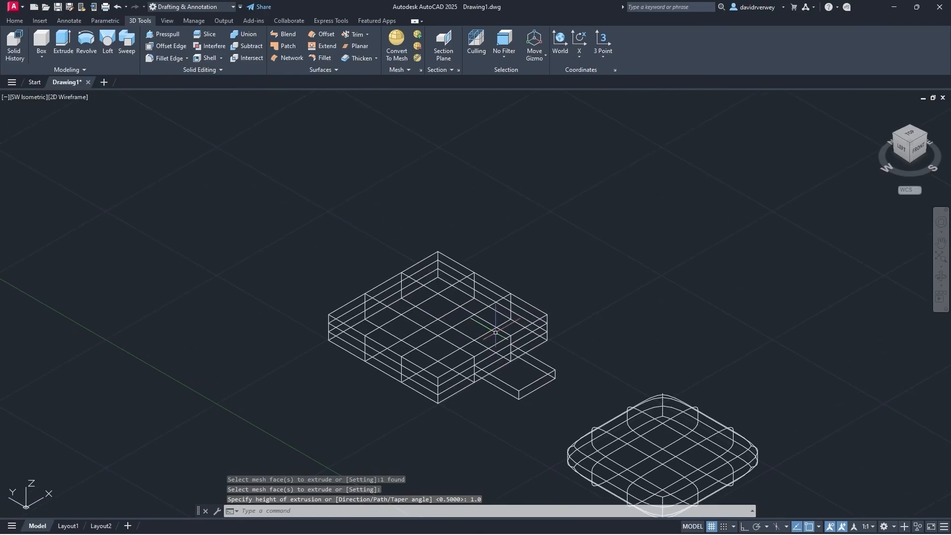
pyautogui.scroll(2, 484, 350)
pyautogui.click(404, 70)
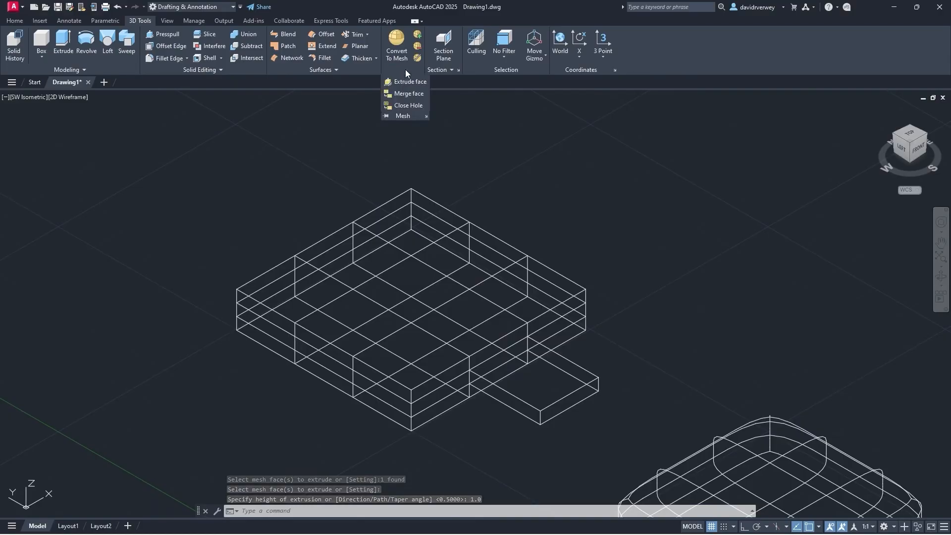
pyautogui.click(401, 81)
pyautogui.click(397, 369)
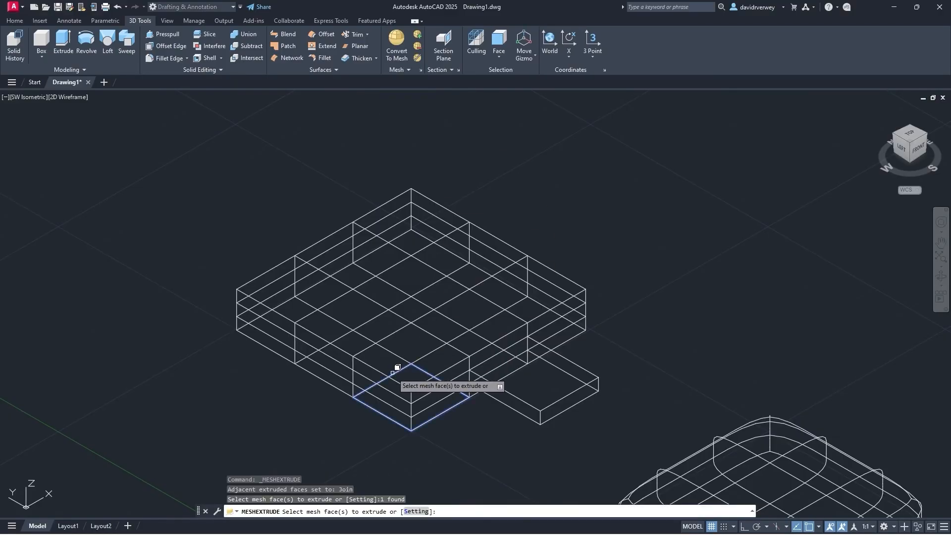
pyautogui.click(403, 367)
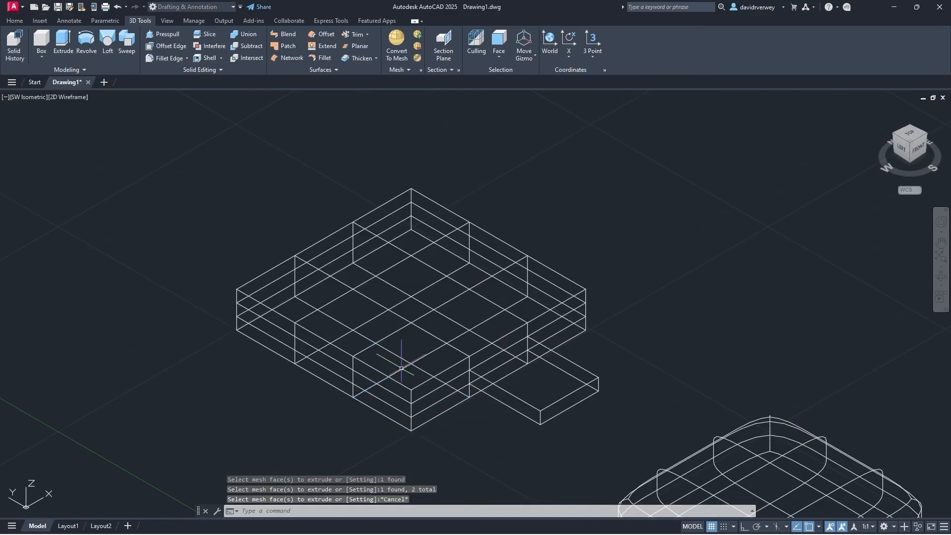
# Step: Extrude the top mesh face at the box's nearest corner upward by 0.5
pyautogui.click(406, 70)
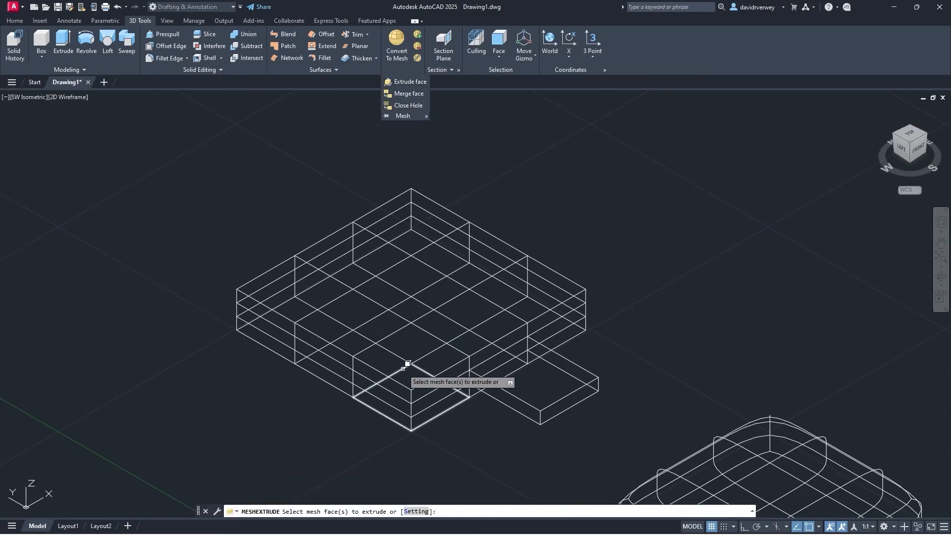
pyautogui.click(415, 339)
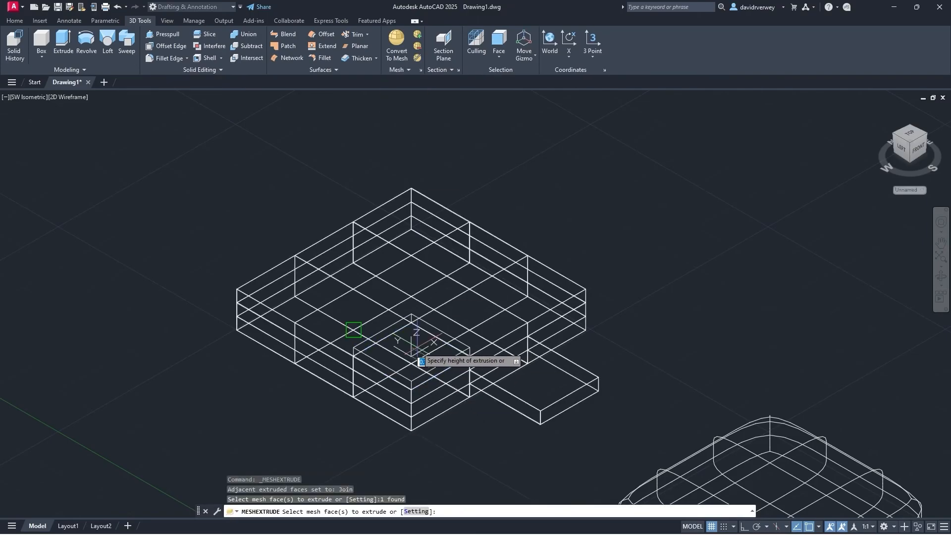
pyautogui.press('Return')
pyautogui.write('0.5')
pyautogui.press('Return')
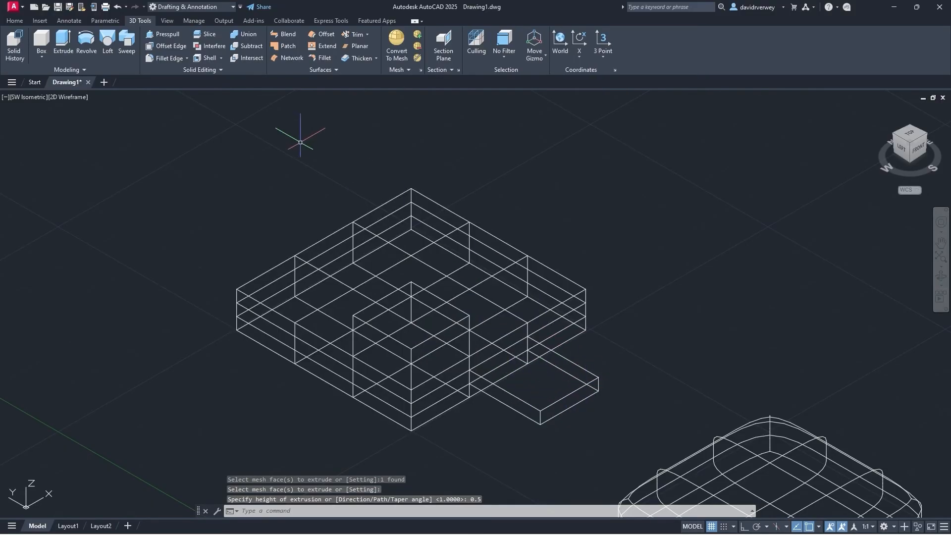
# Step: Inspect the two extruded mesh faces in the Conceptual visual style
pyautogui.click(78, 96)
pyautogui.click(119, 133)
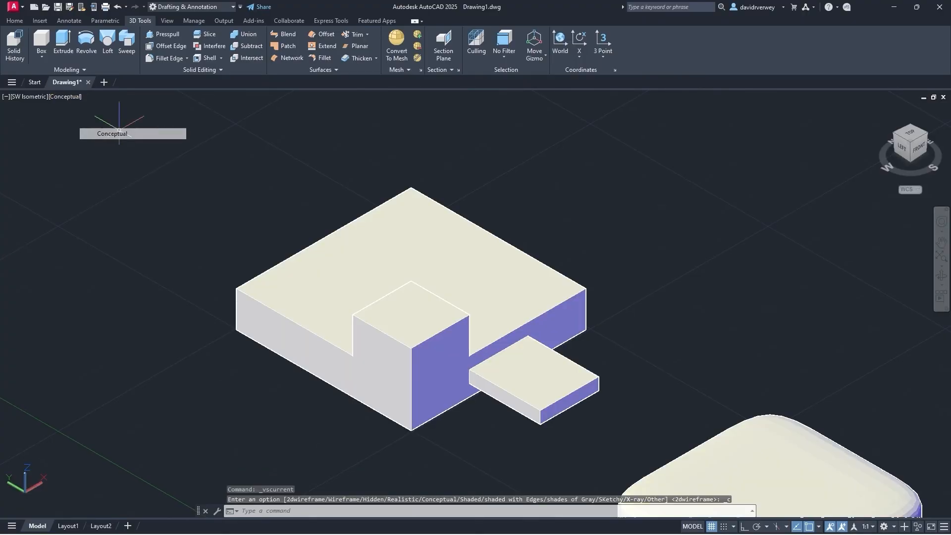
pyautogui.moveTo(666, 372); pyautogui.dragTo(631, 317, button='middle')
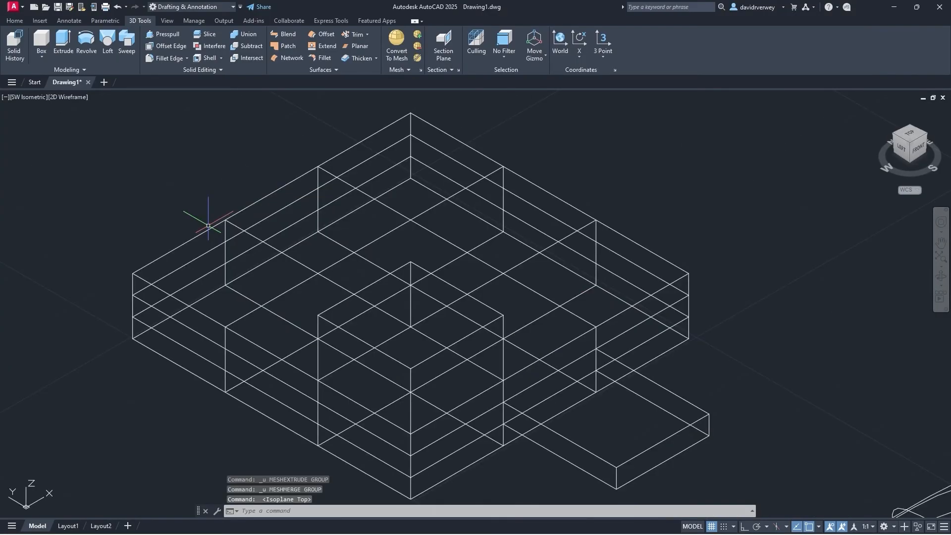
# Step: Merge the three adjacent top mesh faces along the box's far edge into a single face
pyautogui.click(393, 71)
pyautogui.click(418, 93)
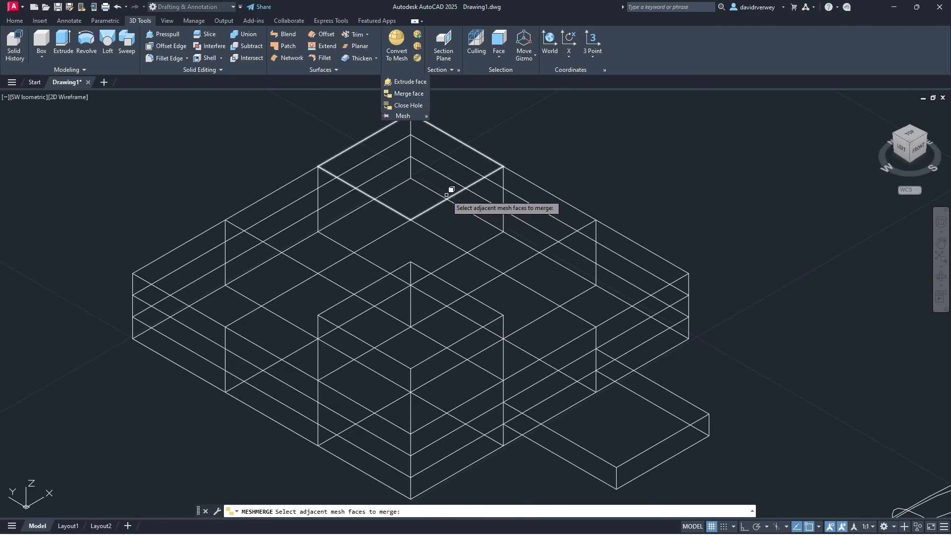
pyautogui.click(437, 196)
pyautogui.click(504, 219)
pyautogui.click(592, 278)
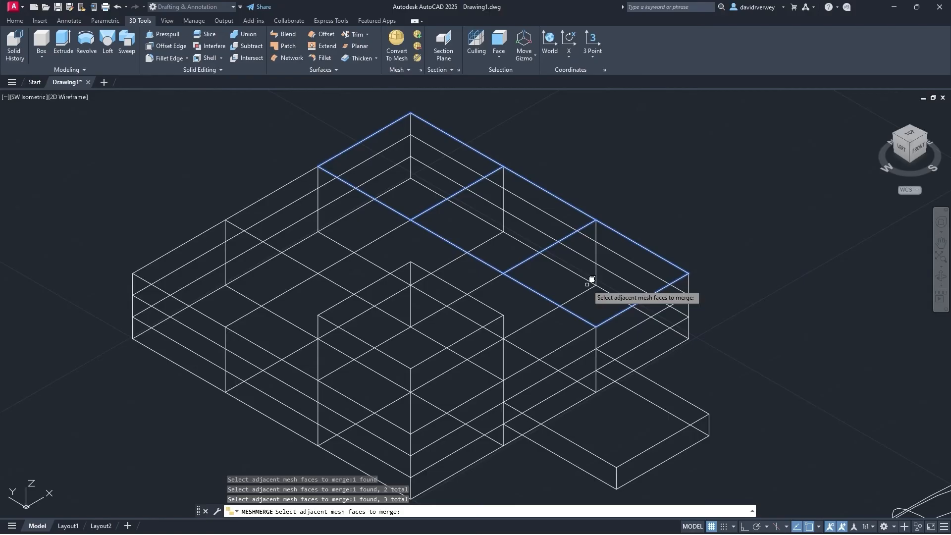
pyautogui.press('Return')
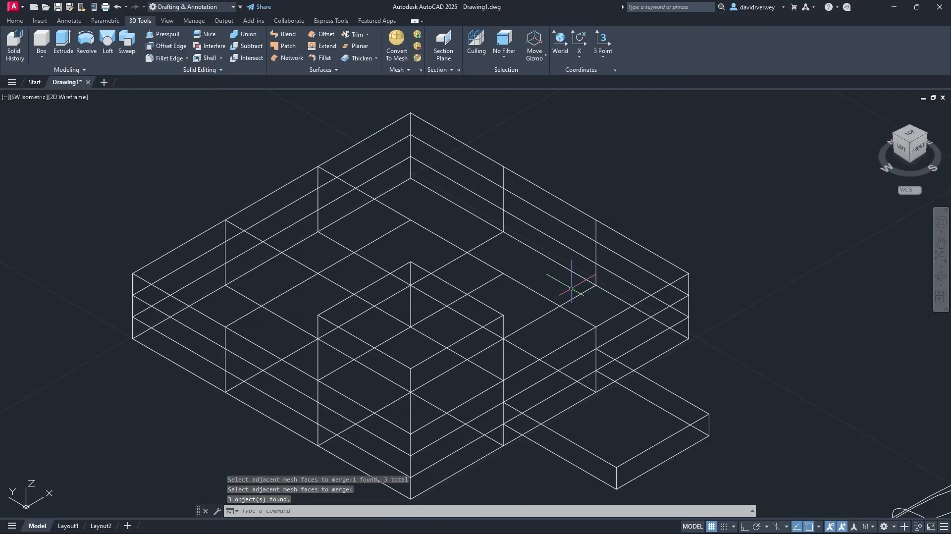
# Step: Extrude the merged top face along the far edge upward by 0.5
pyautogui.click(403, 69)
pyautogui.click(404, 82)
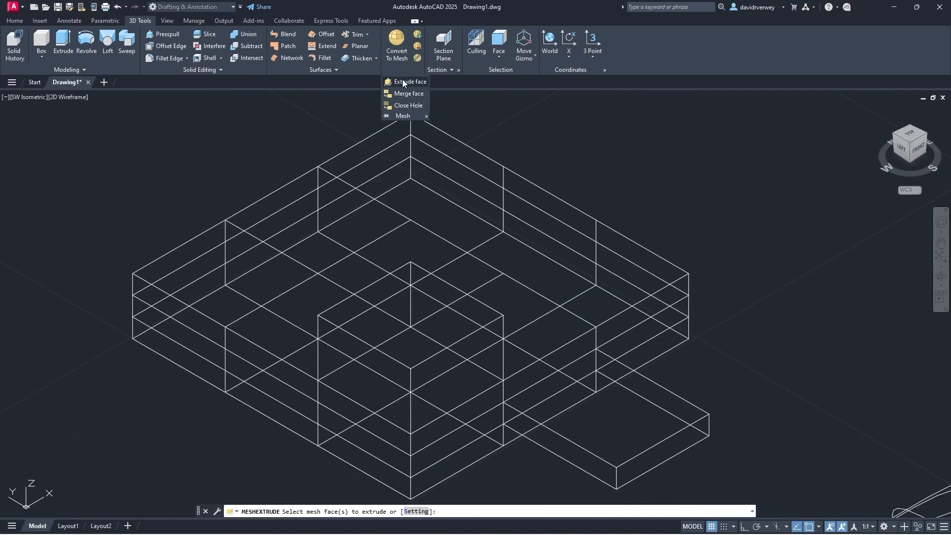
pyautogui.click(470, 199)
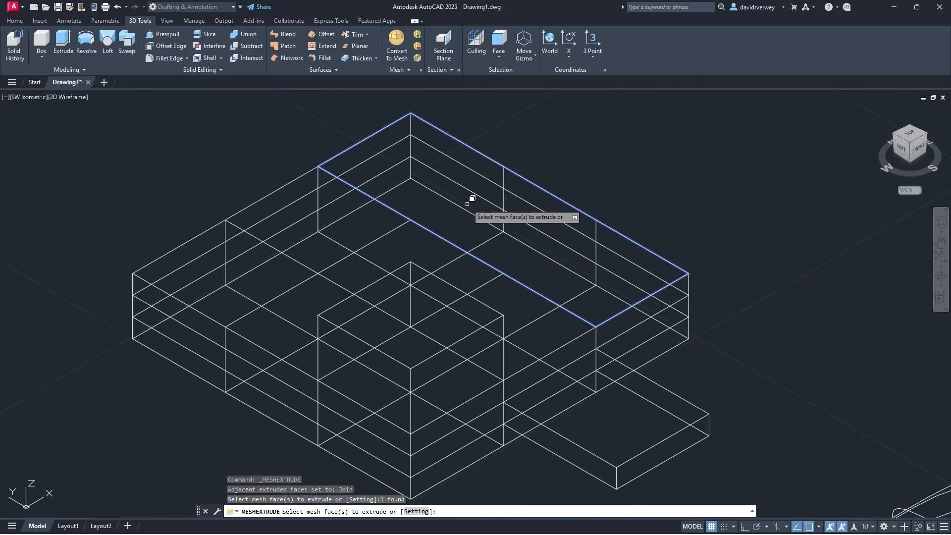
pyautogui.press('Return')
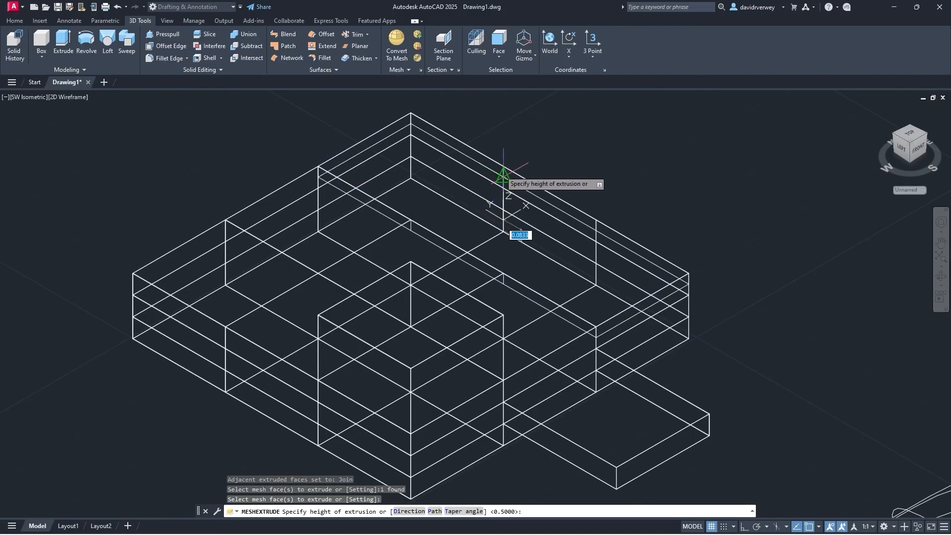
pyautogui.write('0.5')
pyautogui.press('Return')
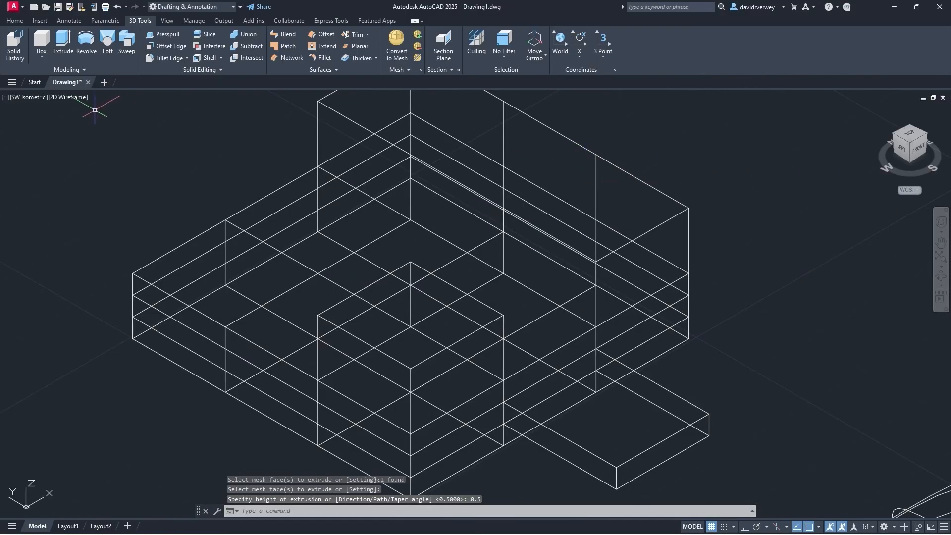
# Step: Display the stepped mesh in the Conceptual visual style
pyautogui.click(74, 98)
pyautogui.click(99, 134)
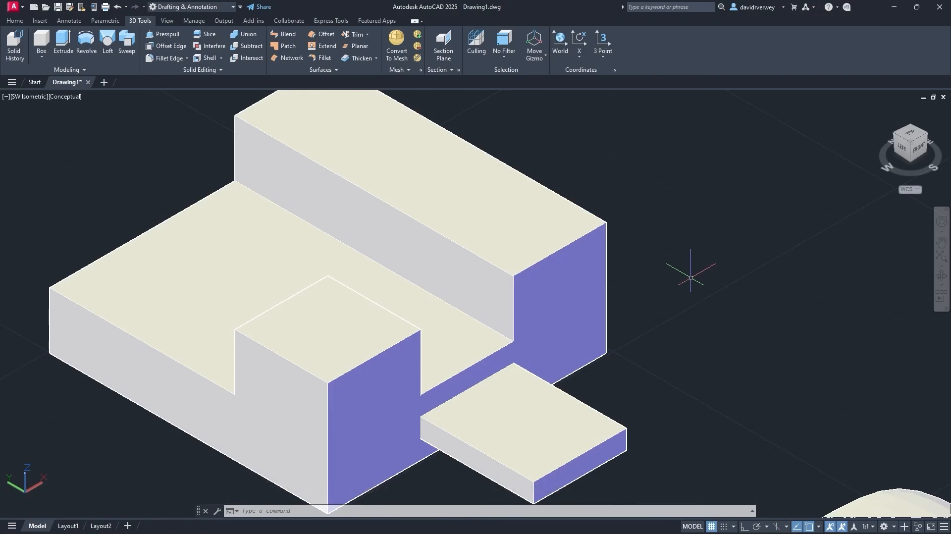
pyautogui.click(406, 72)
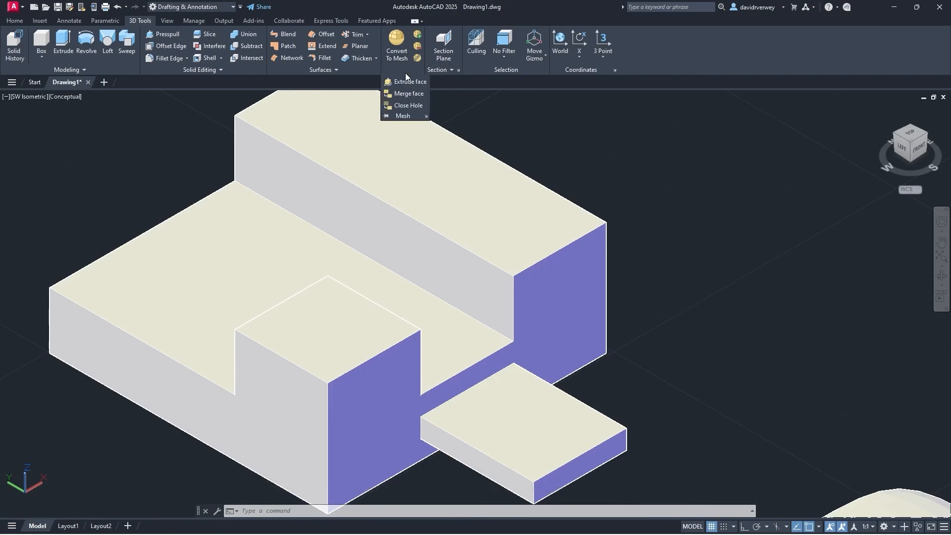
pyautogui.click(663, 204)
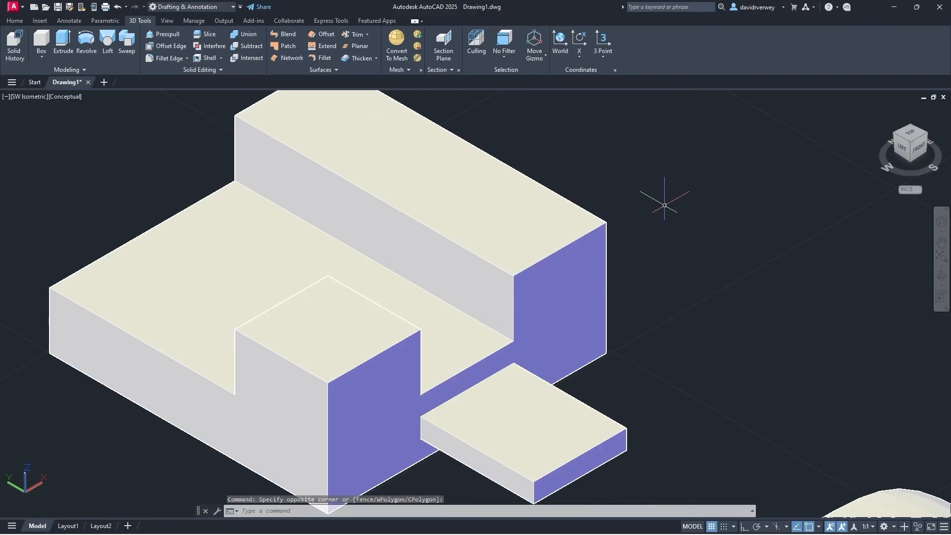
pyautogui.press('F5')
pyautogui.moveTo(654, 274); pyautogui.dragTo(677, 274, button='middle')
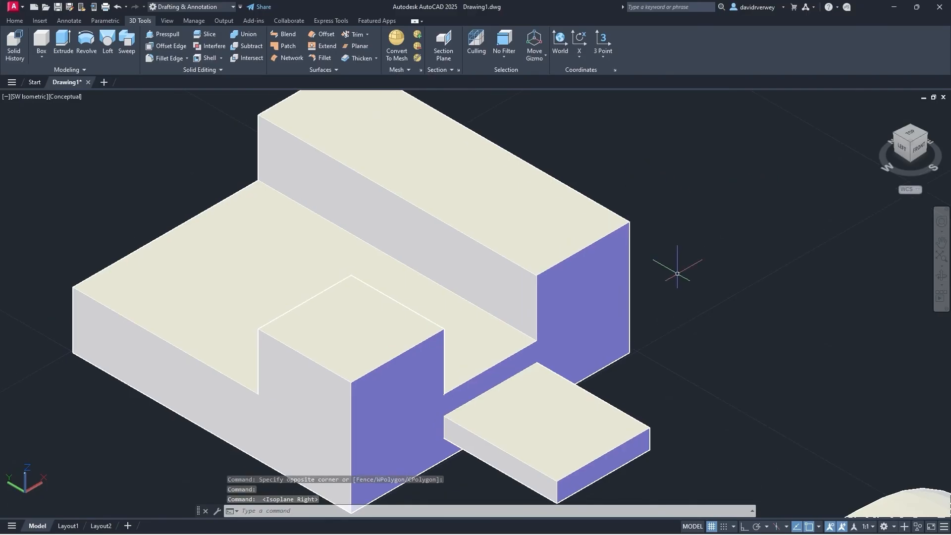
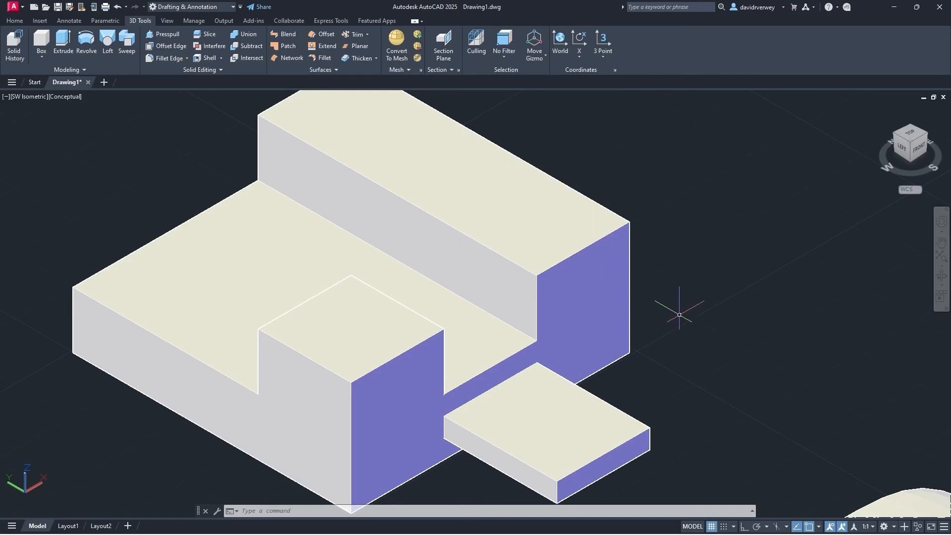
# Step: Increase the stepped mesh's smoothness by one level with Smooth More and clear the selection
pyautogui.click(553, 270)
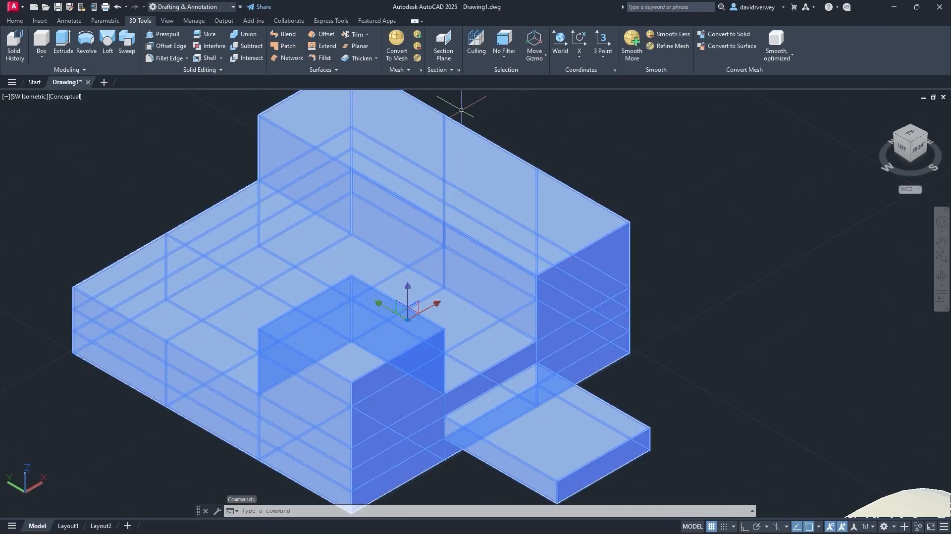
pyautogui.click(417, 35)
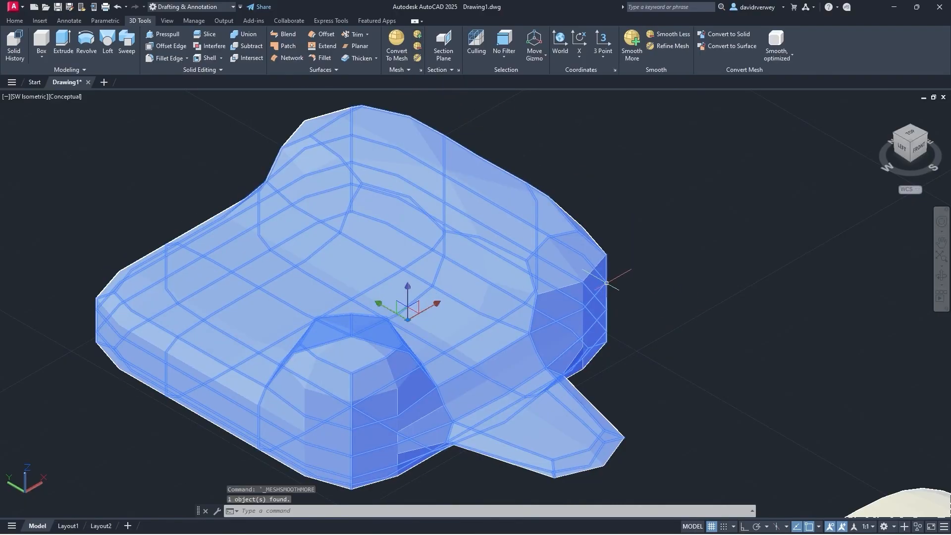
pyautogui.press('Escape')
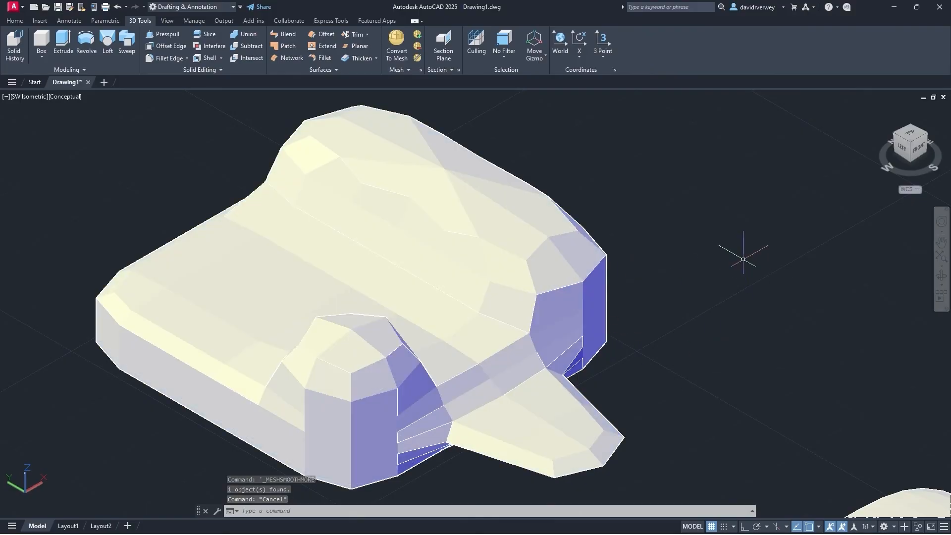
pyautogui.click(401, 69)
pyautogui.click(409, 92)
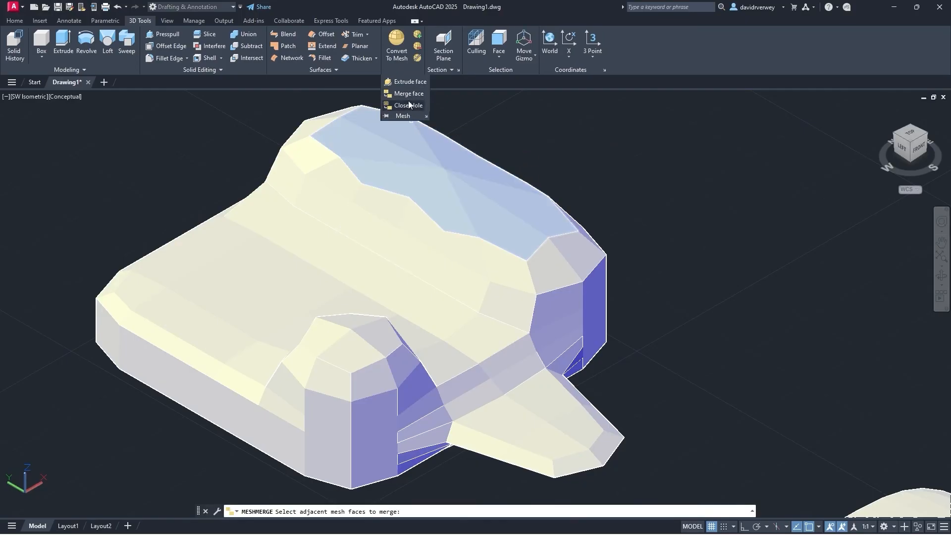
pyautogui.click(411, 84)
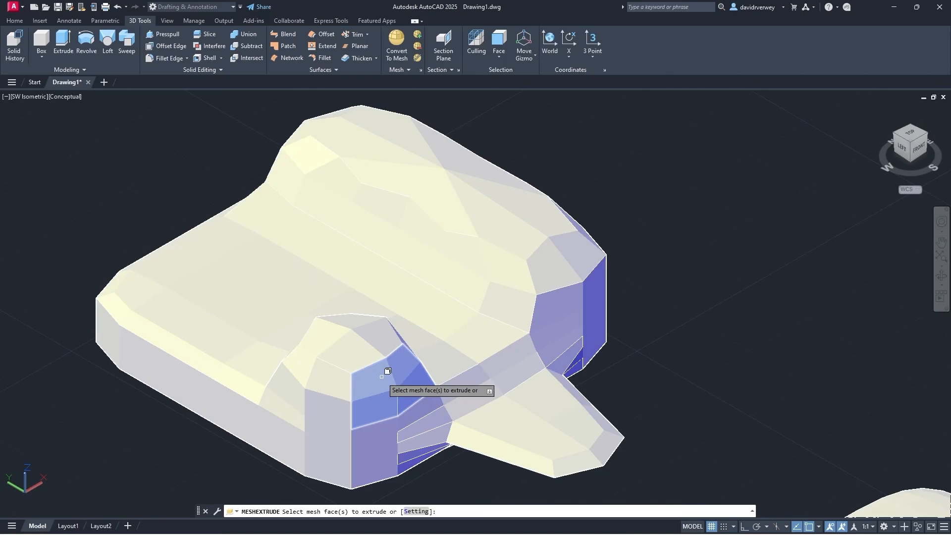
# Step: Decrease the stepped mesh's smoothness by one level with Smooth Less and leave the pending face extrusion
pyautogui.click(420, 44)
pyautogui.click(451, 224)
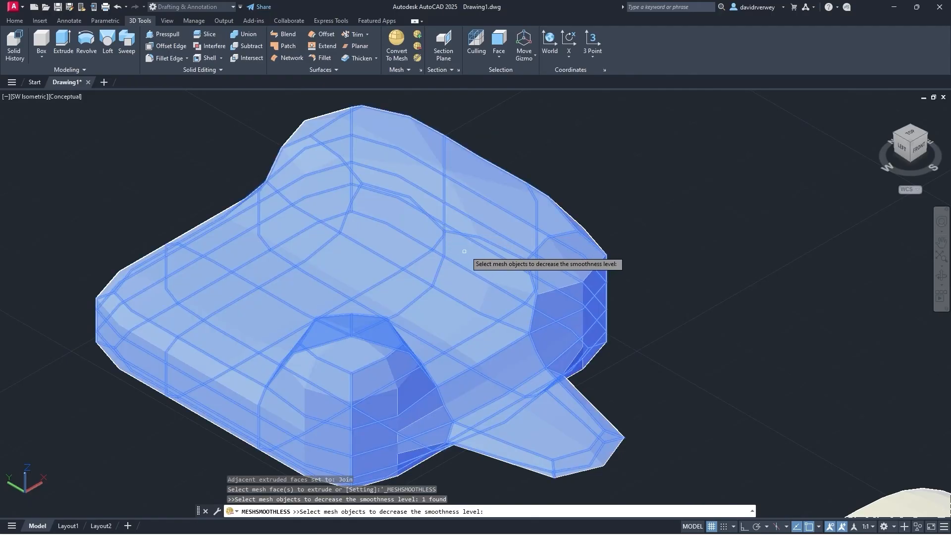
pyautogui.press('Return')
pyautogui.press('Return')
pyautogui.press('Escape')
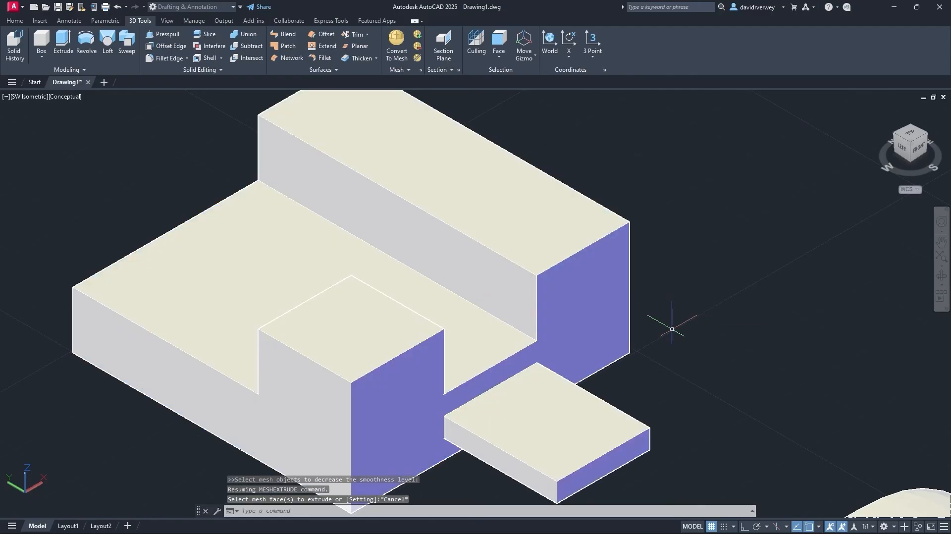
# Step: Select the stepped mesh and try to decrease its smoothness further with Smooth Less
pyautogui.click(603, 283)
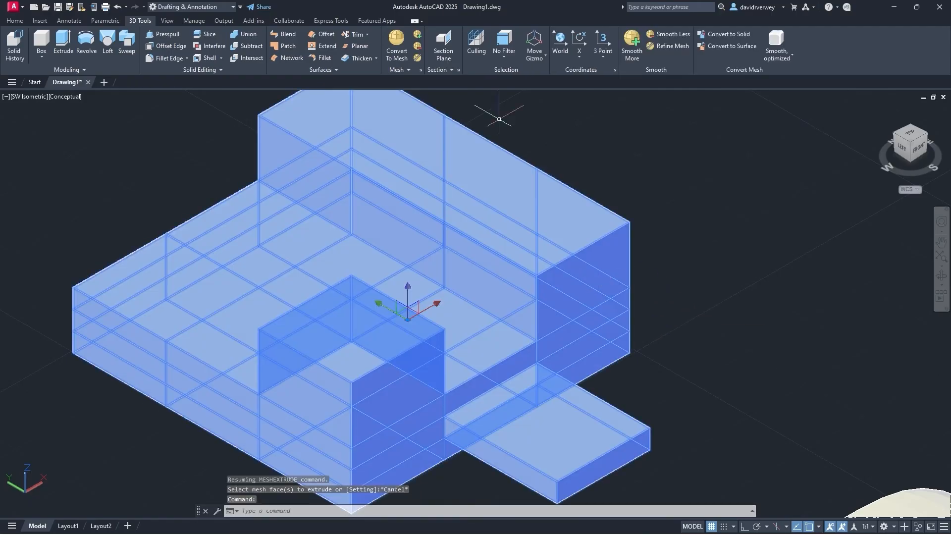
pyautogui.click(420, 45)
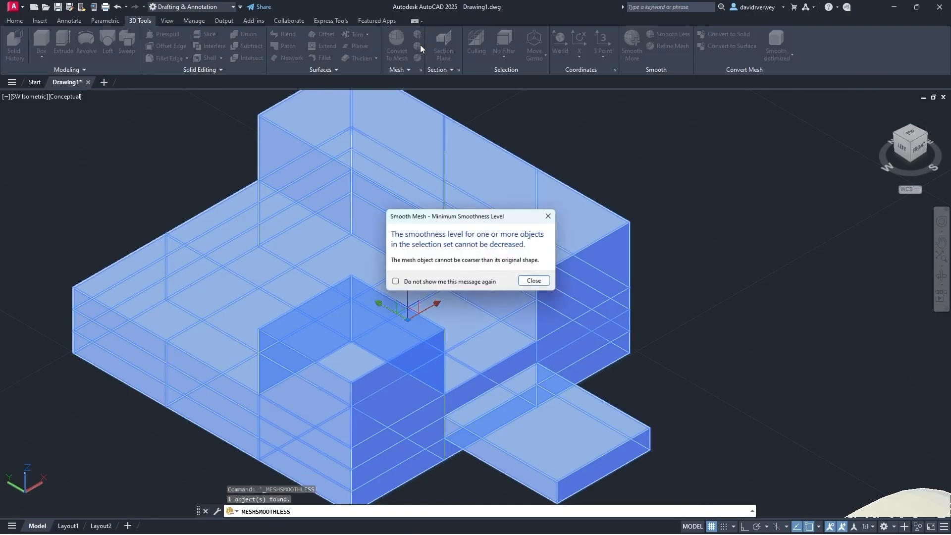
pyautogui.click(537, 282)
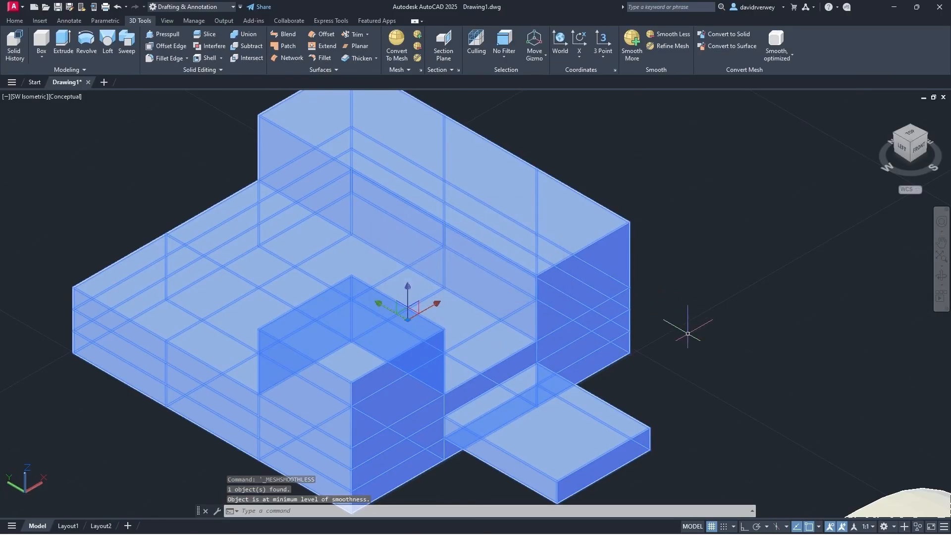
# Step: Raise the selected mesh's smoothness to the maximum level with Smooth More and clear the selection
pyautogui.click(419, 37)
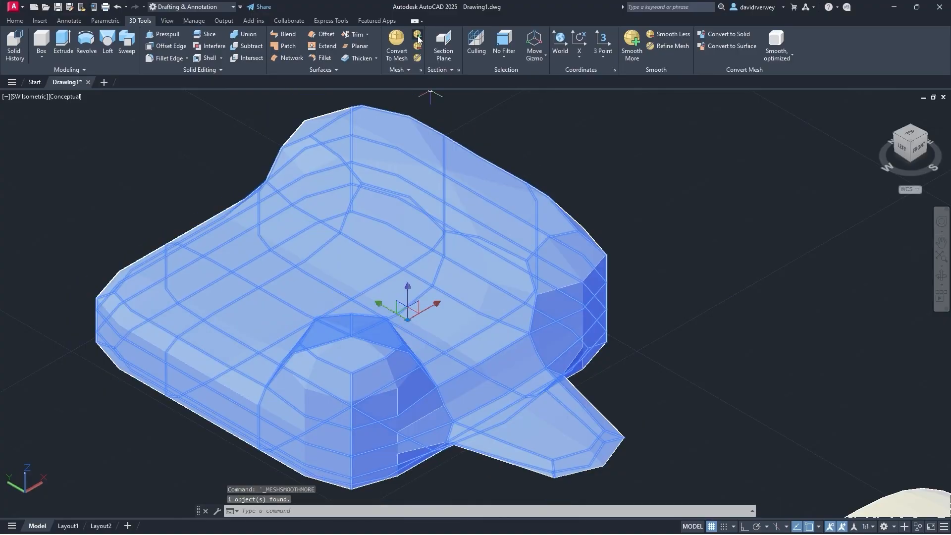
pyautogui.click(419, 36)
pyautogui.click(418, 36)
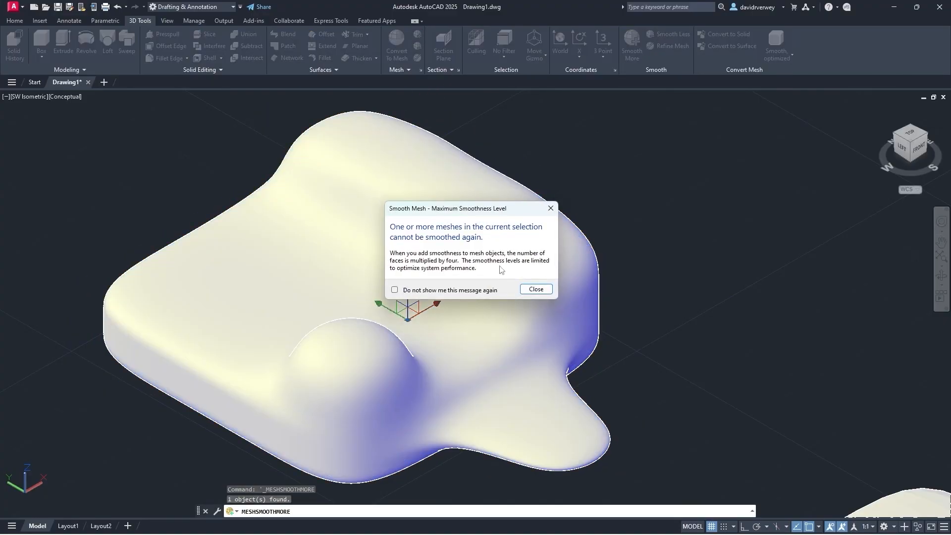
pyautogui.click(536, 287)
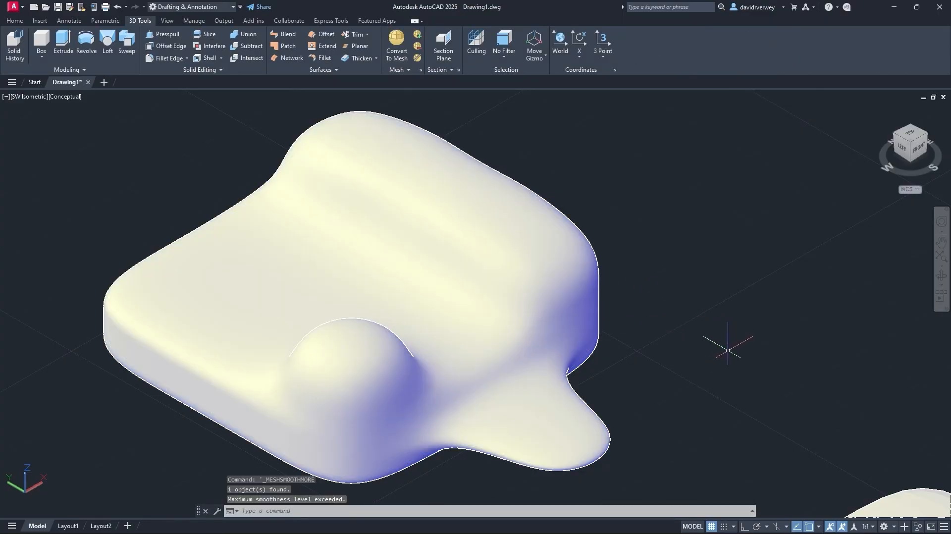
pyautogui.press('Escape')
# Step: Extrude the inner side face at the far end of the smoothed mesh's raised ridge outward over the lower surface
pyautogui.moveTo(626, 362); pyautogui.dragTo(663, 340, button='middle')
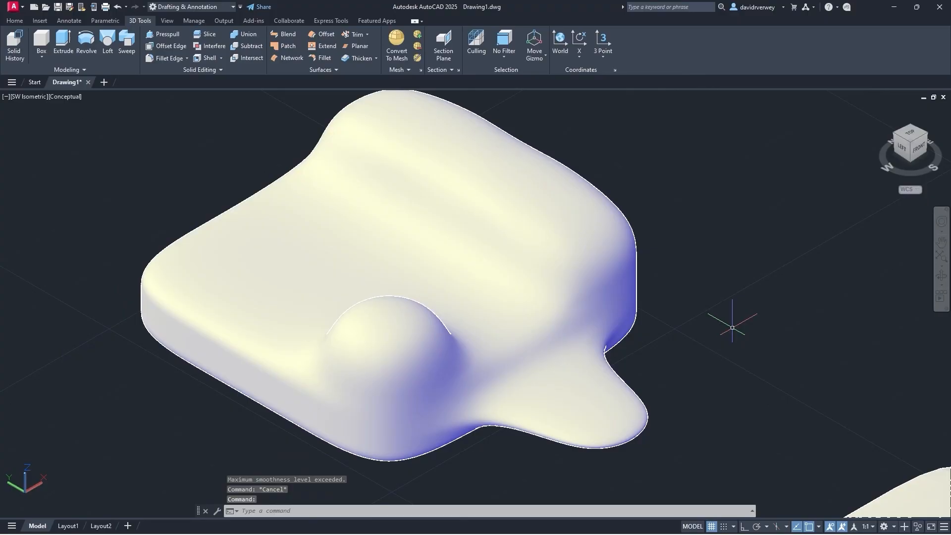
pyautogui.scroll(2, 565, 312)
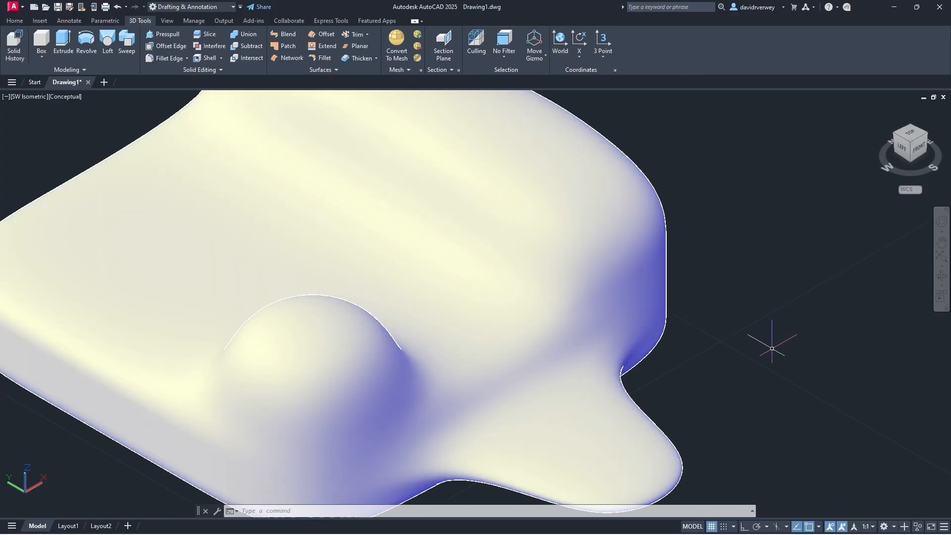
pyautogui.scroll(-3, 793, 332)
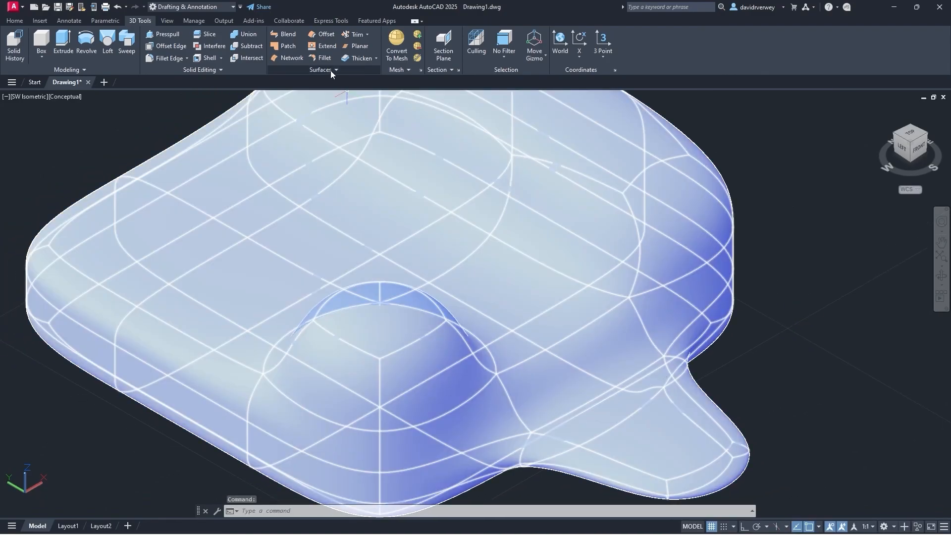
pyautogui.click(407, 70)
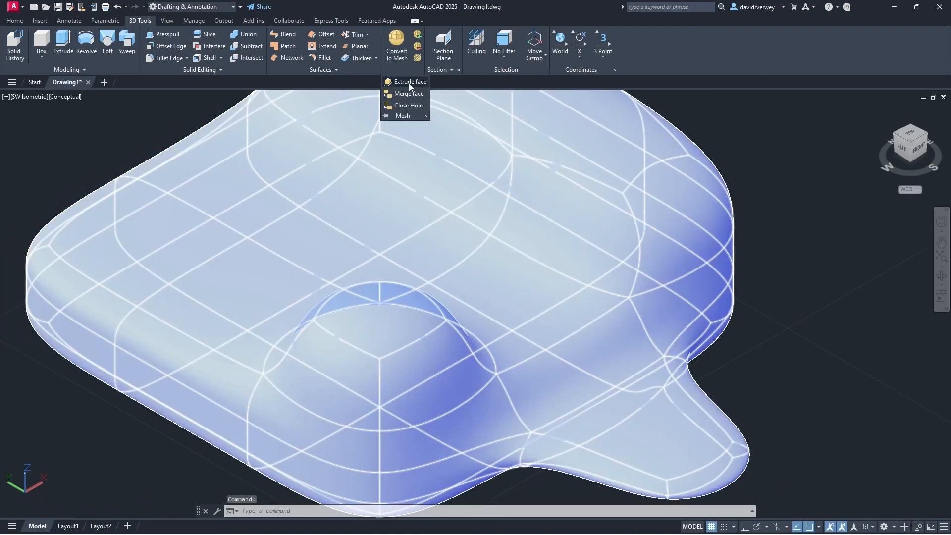
pyautogui.click(409, 82)
pyautogui.moveTo(535, 214); pyautogui.dragTo(473, 283, button='middle')
pyautogui.click(288, 169)
pyautogui.press('Return')
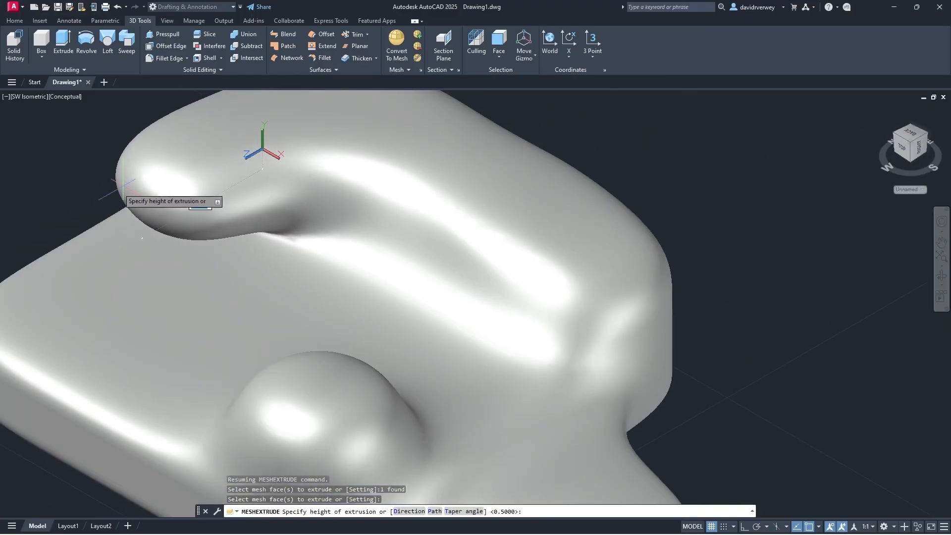
pyautogui.click(146, 176)
# Step: Switch to the NW Isometric view and examine the smoothed mesh with its extruded ridge end
pyautogui.moveTo(303, 234); pyautogui.dragTo(417, 292, button='middle')
pyautogui.moveTo(508, 301); pyautogui.dragTo(535, 272, button='middle')
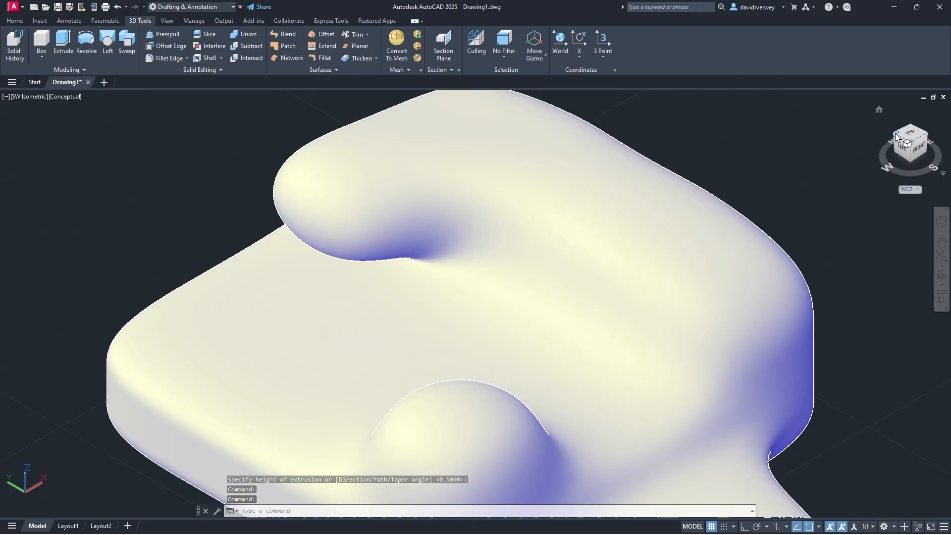
pyautogui.click(898, 133)
pyautogui.scroll(3, 380, 355)
pyautogui.moveTo(380, 354); pyautogui.dragTo(468, 300, button='middle')
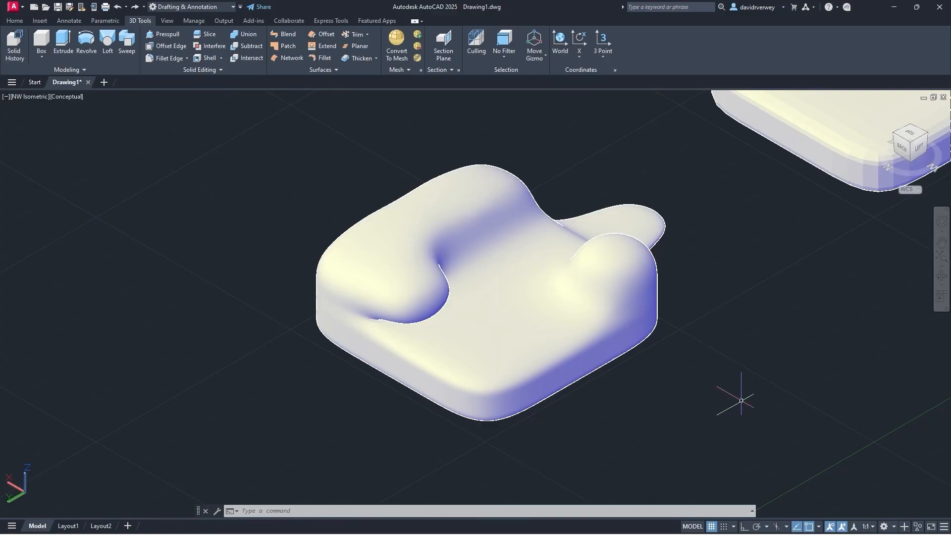
pyautogui.moveTo(735, 393); pyautogui.dragTo(671, 408, button='middle')
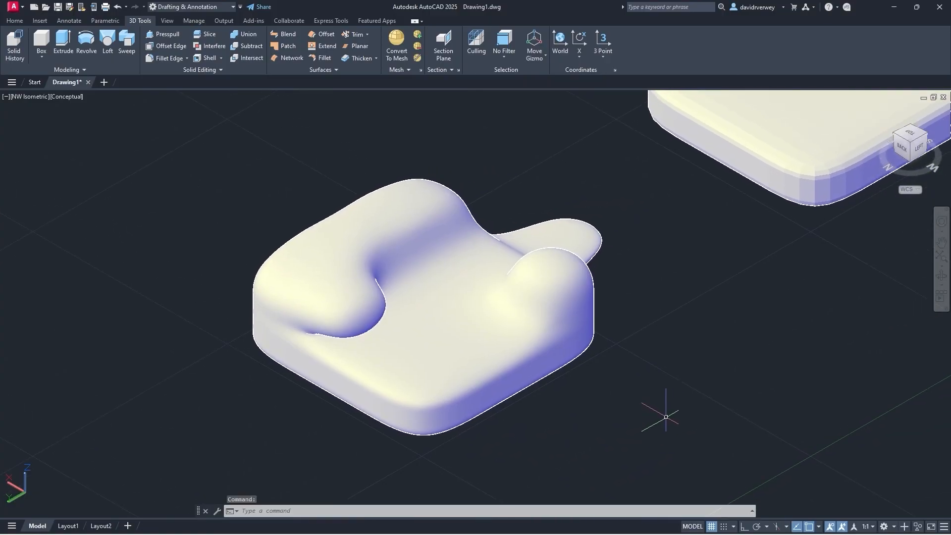